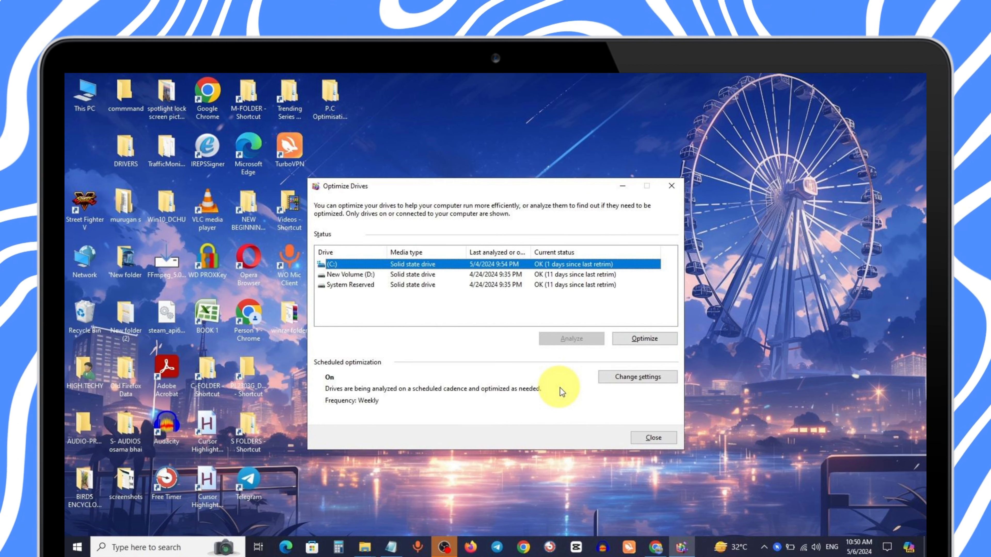
- Optimize the C: drive and close the Optimize Drives window
left_click(646, 338)
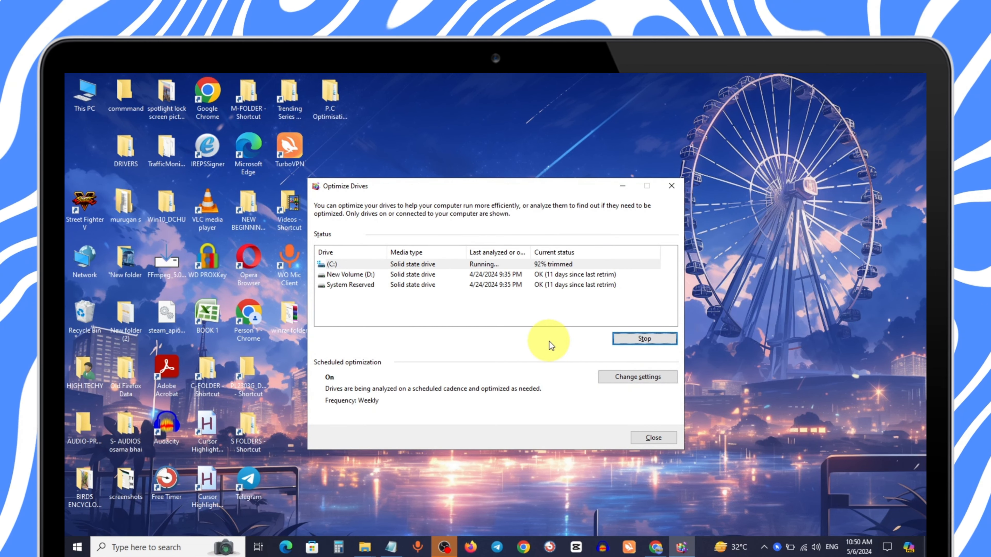
left_click(654, 435)
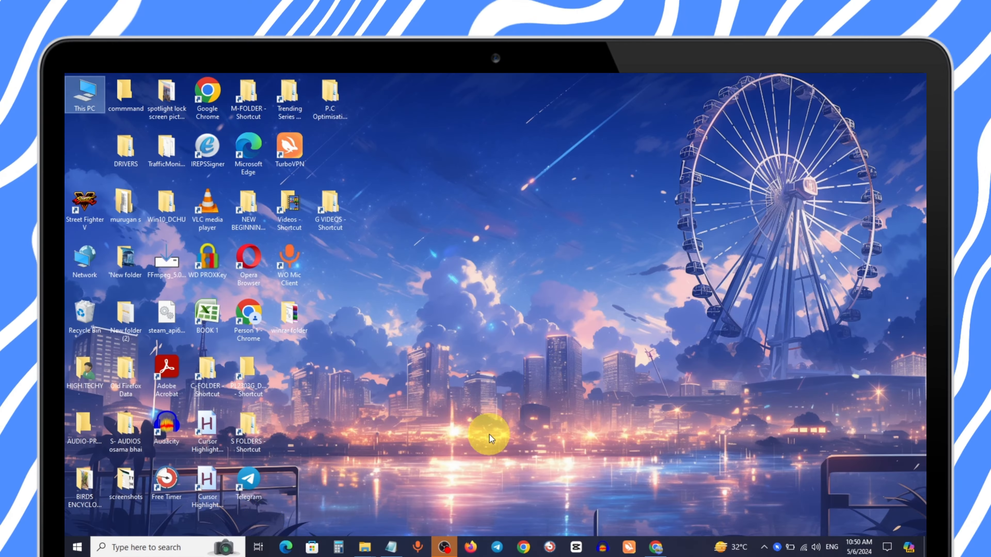
- Search Windows for CMD and run Command Prompt as administrator
left_click(195, 548)
type("c")
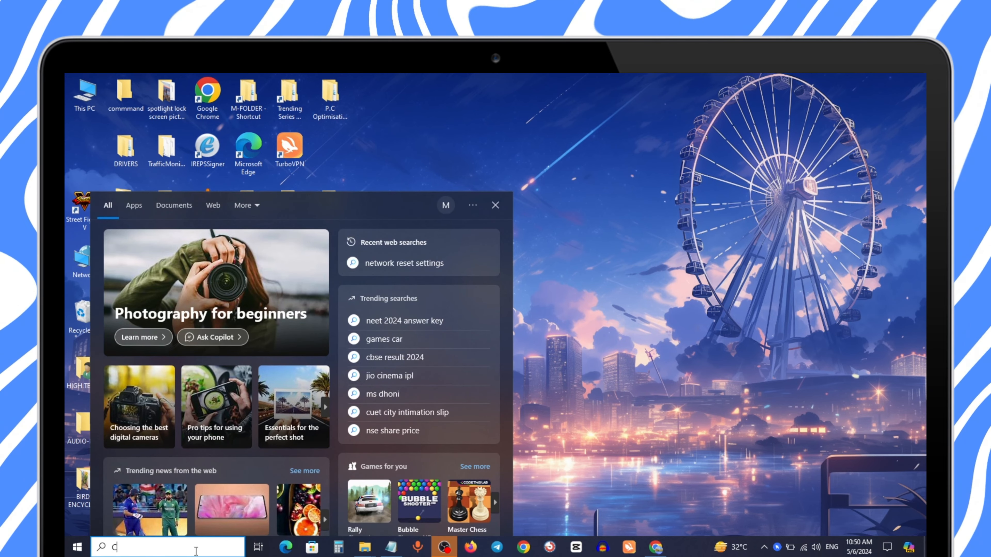
type("MD")
right_click(165, 252)
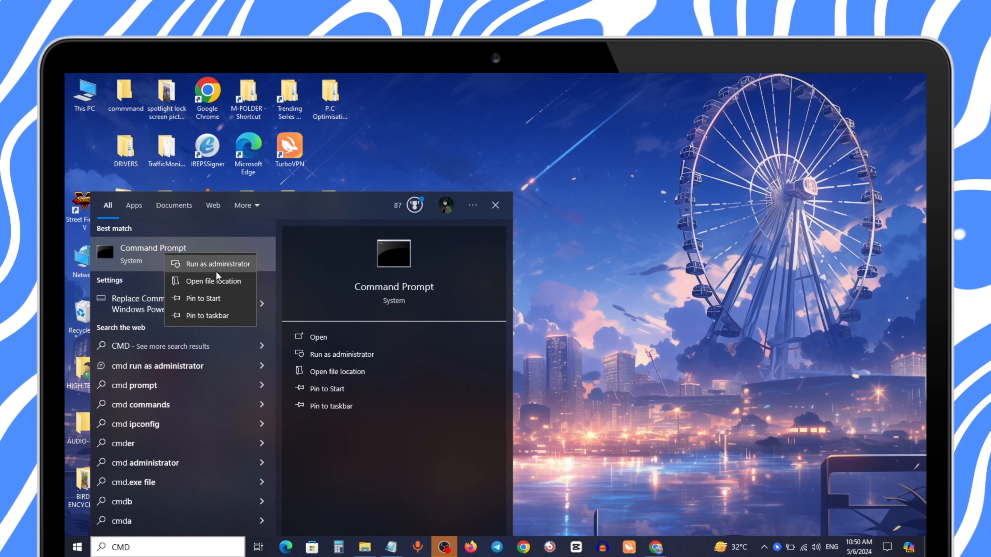
left_click(216, 270)
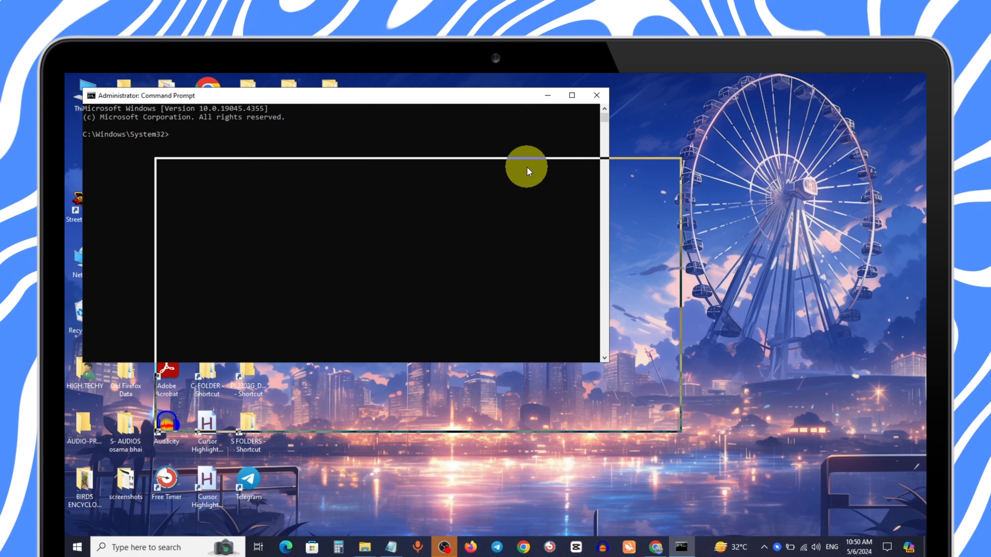
- Switch to Notepad, copy the DISM.exe /Online /Cleanup-image /Restorehealth command with the text enlarged, and minimize the note
left_click(391, 546)
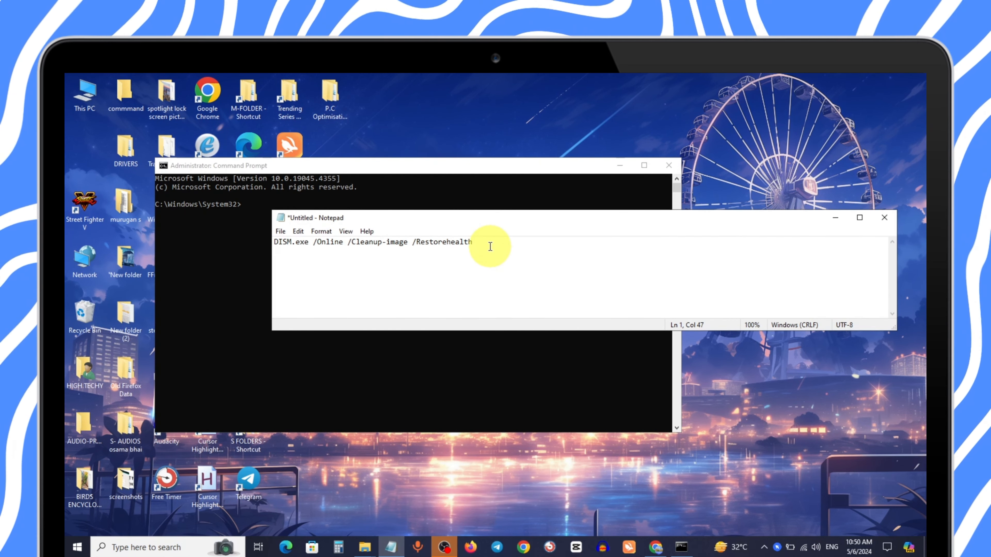
key("ctrl+a")
key("super+c")
scroll(488, 245, "up", 12)
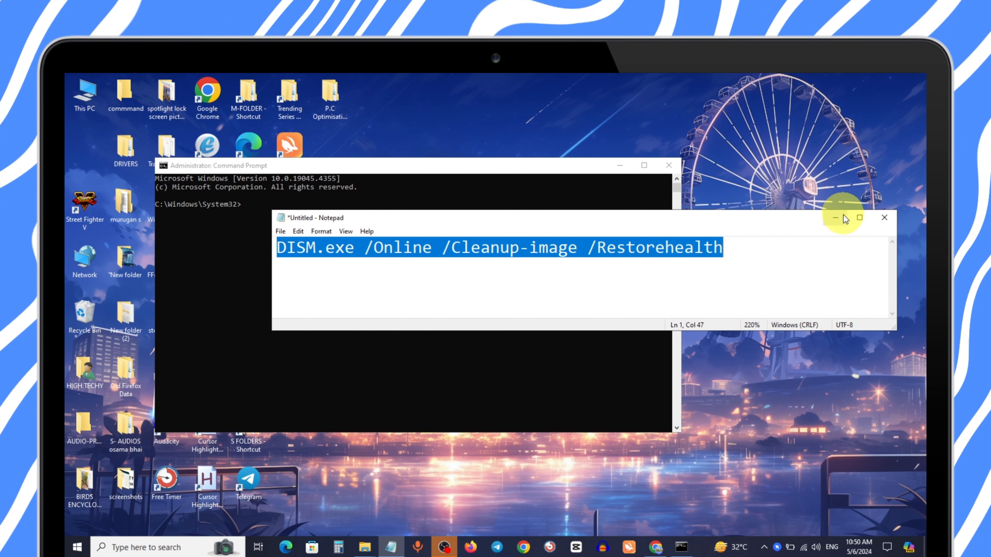
left_click(843, 218)
- Paste the copied DISM Restorehealth command into the administrator Command Prompt and run it
left_click(163, 165)
mouse_move(205, 260)
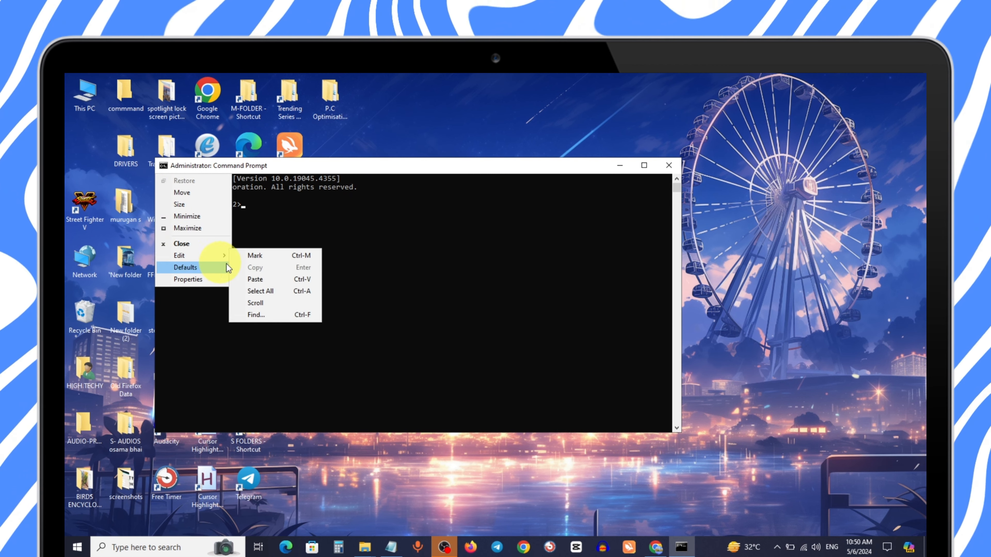
left_click(262, 280)
key("Return")
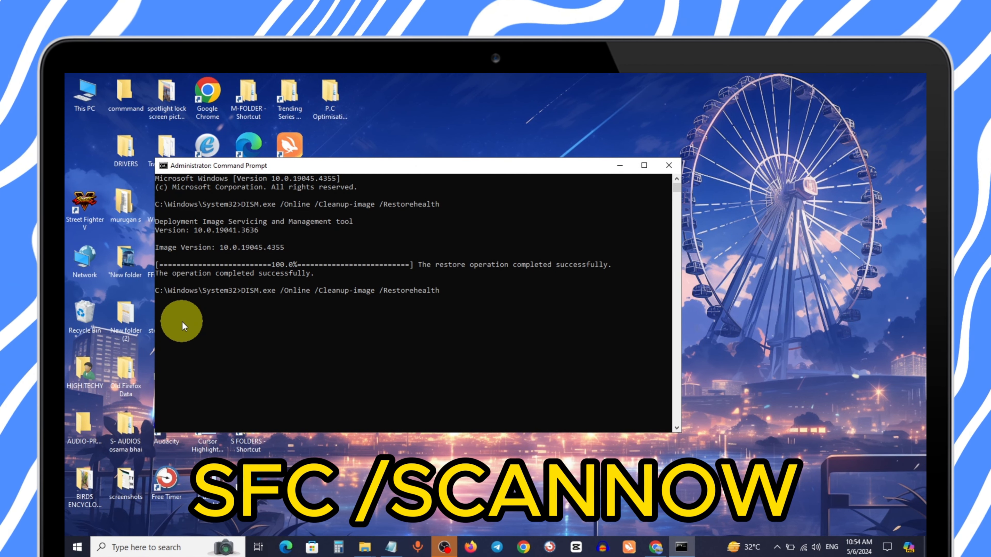
- Clear the DISM command left on the prompt line and run SFC /SCANNOW instead
key("BackSpace")
key("BackSpace")
key("BackSpace")
key("BackSpace")
key("BackSpace")
key("BackSpace")
key("BackSpace")
key("BackSpace")
key("BackSpace")
key("BackSpace")
key("BackSpace")
key("BackSpace")
key("BackSpace")
key("BackSpace")
key("BackSpace")
key("BackSpace")
key("BackSpace")
key("BackSpace")
key("BackSpace")
key("BackSpace")
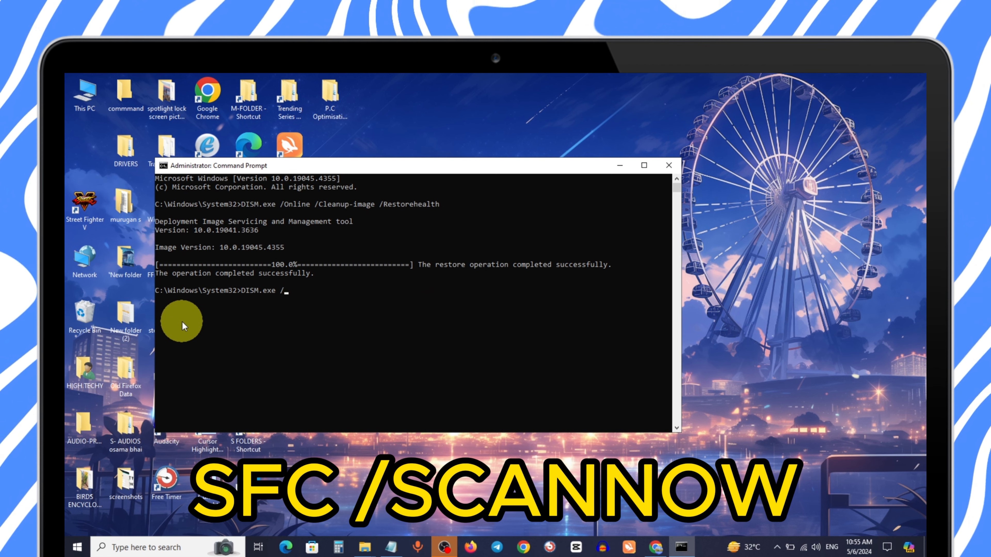
type("SFC")
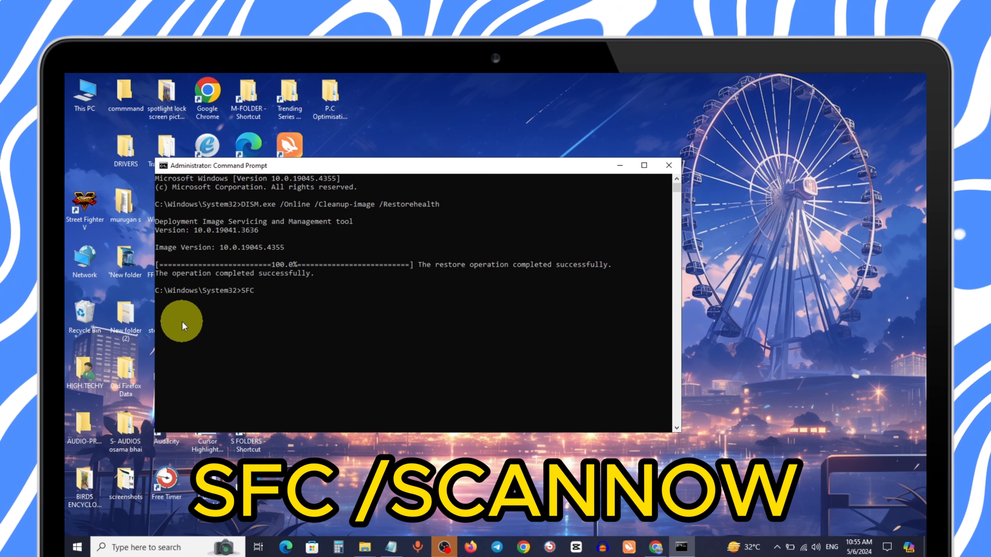
type(" /SCANNOW")
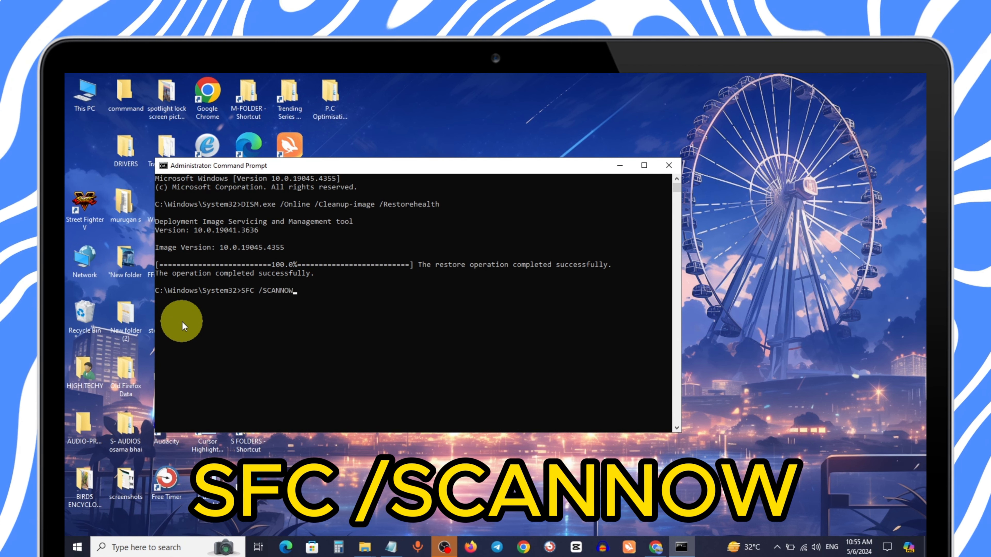
key("Return")
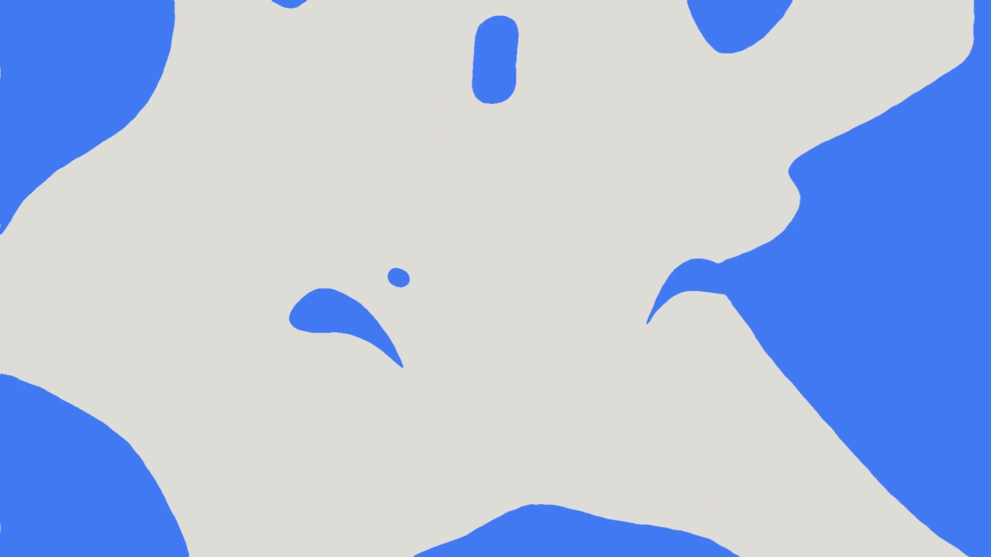
- Open the Local Group Policy Editor by running gpedit.msc from the Run dialog
key("super+x")
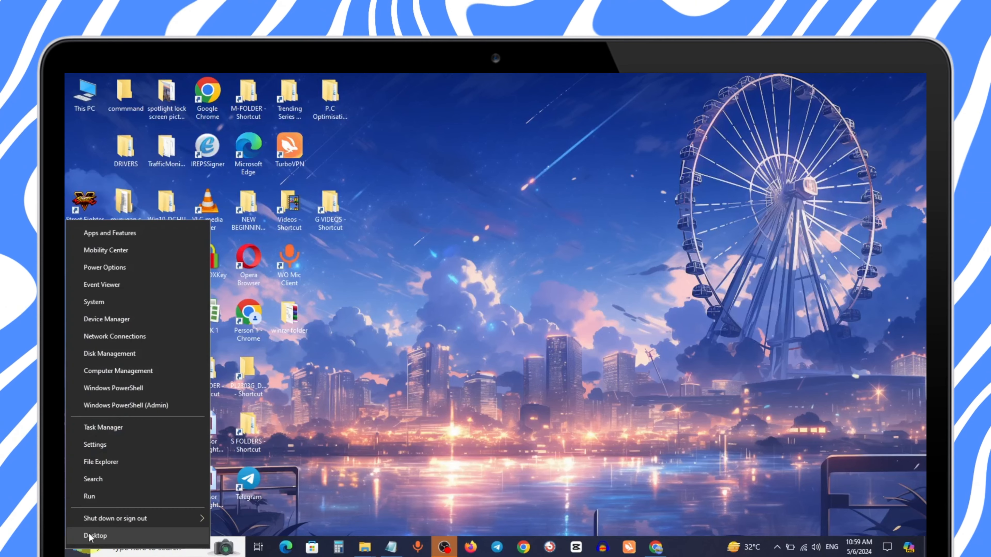
left_click(89, 496)
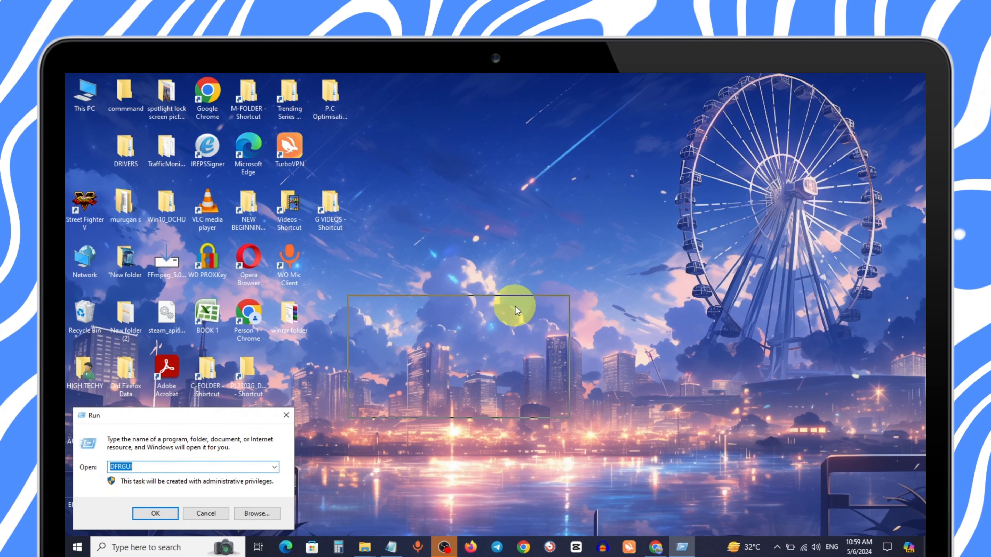
left_click_drag(517, 311, 516, 311)
key("BackSpace")
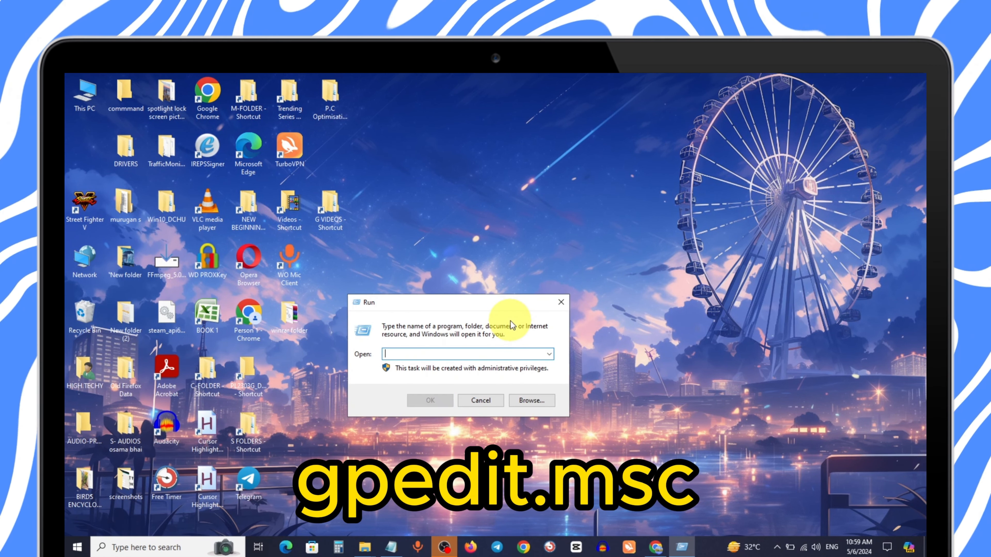
type("gped")
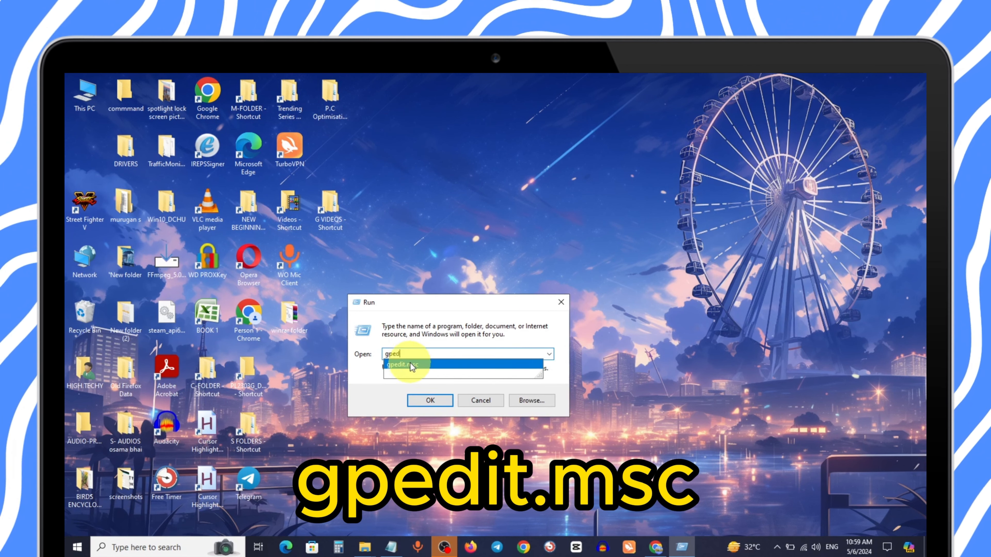
left_click(402, 365)
left_click(430, 400)
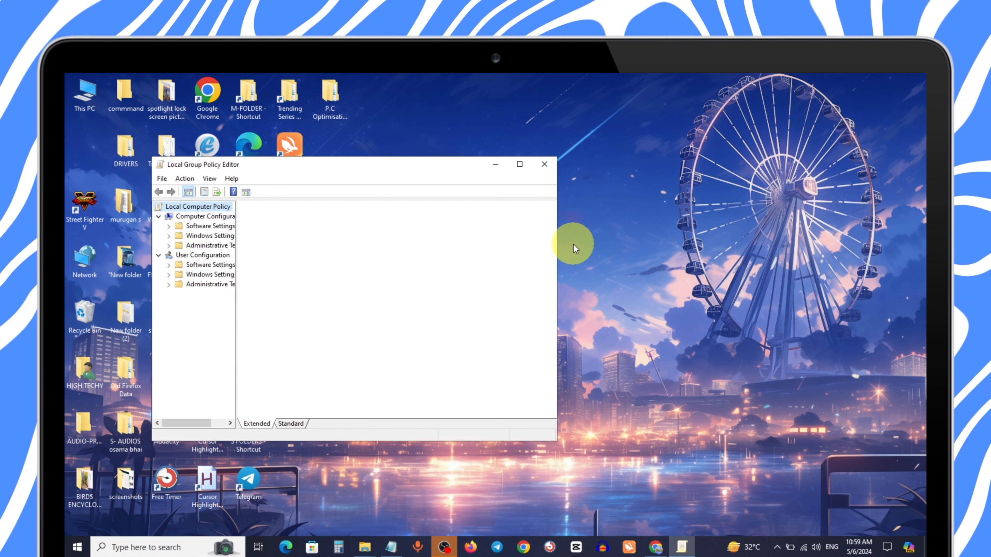
- Open the App Privacy policies under Computer Configuration > Administrative Templates > Windows Components
left_click_drag(450, 168, 508, 158)
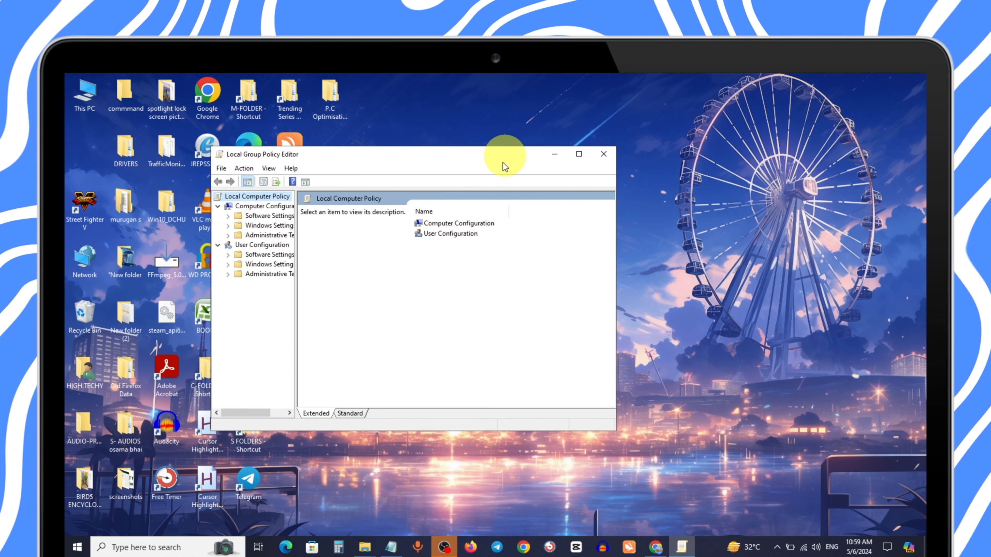
left_click(437, 225)
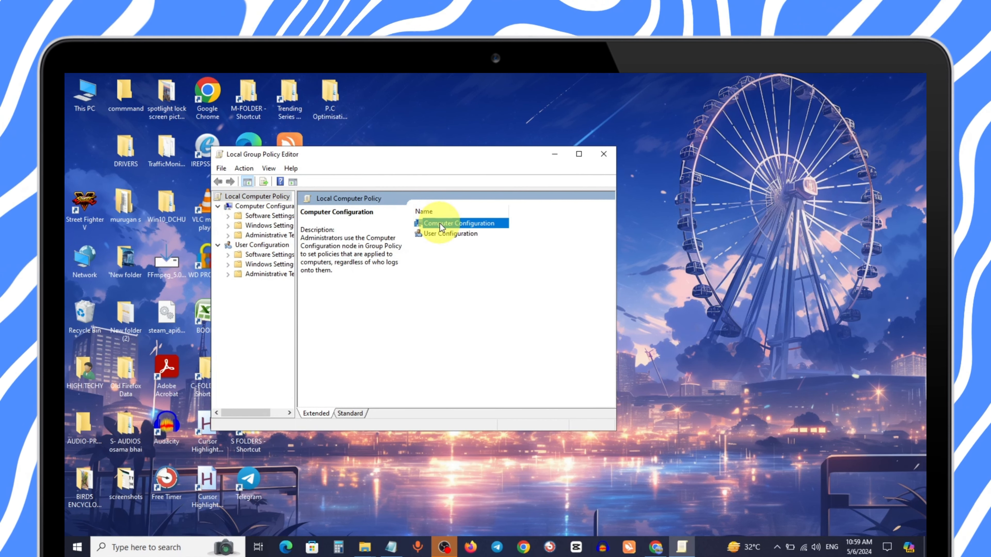
double_click(441, 227)
left_click(442, 245)
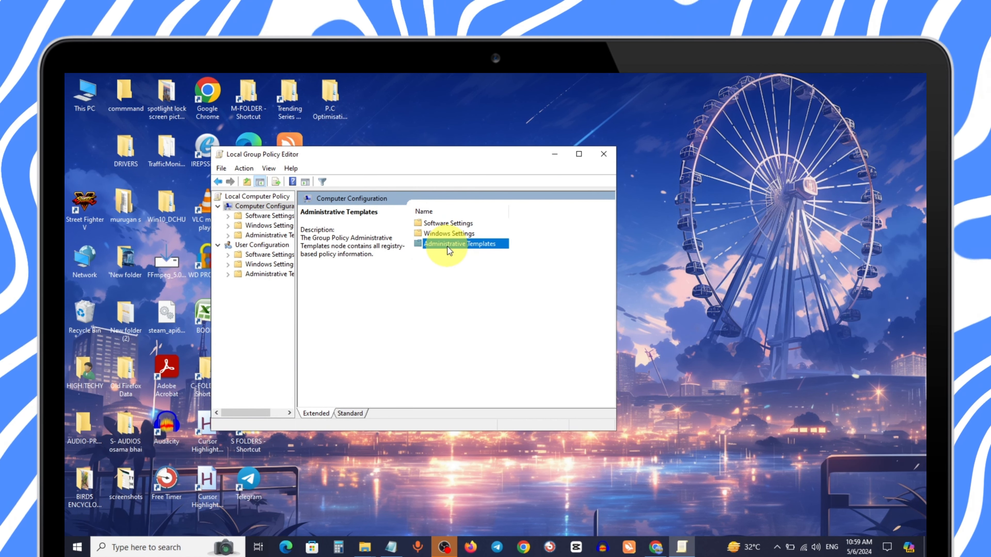
double_click(447, 246)
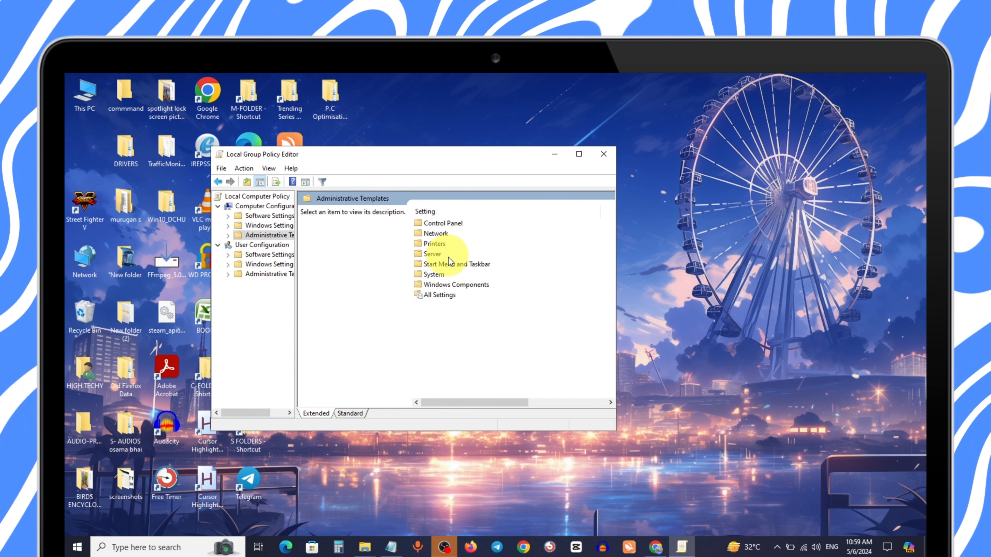
double_click(448, 286)
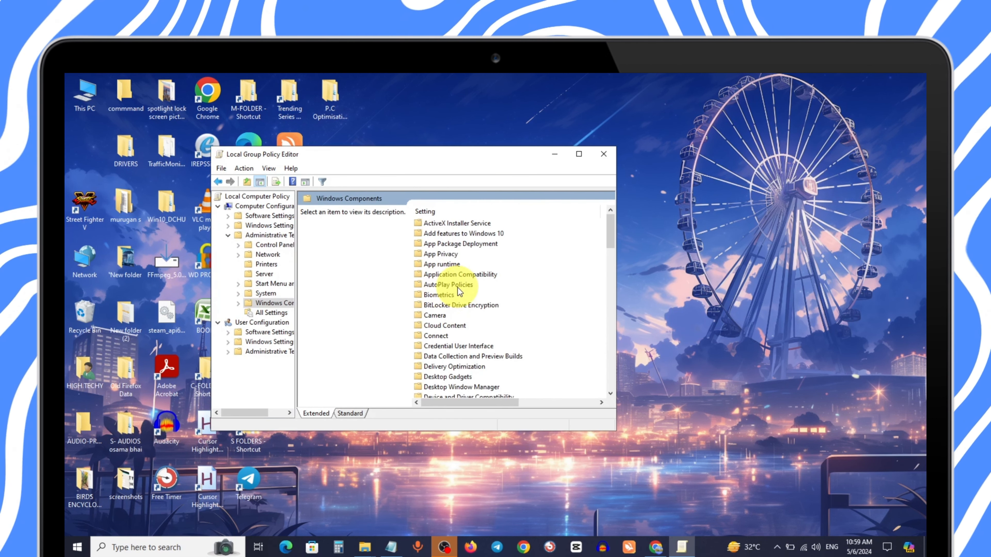
double_click(440, 254)
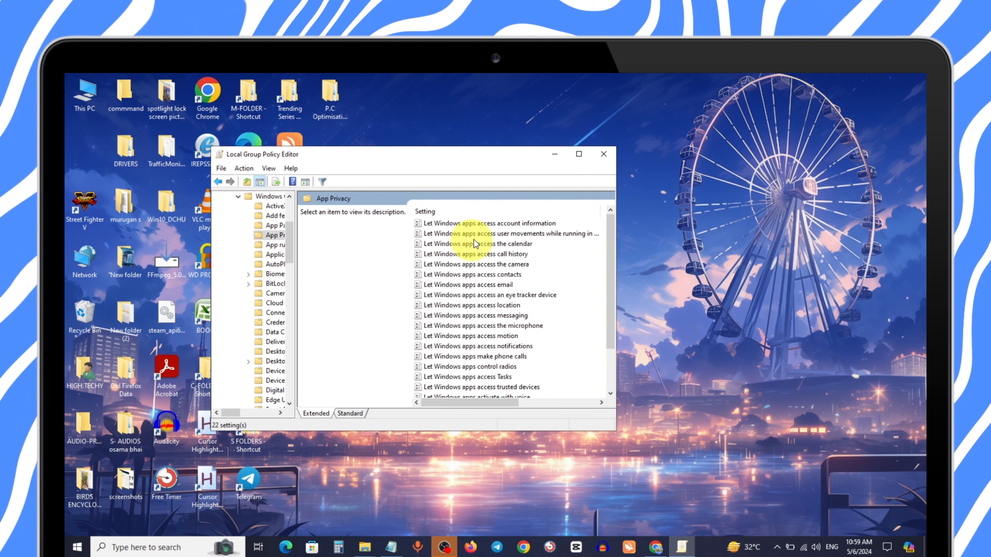
- Enable the "Let Windows apps run in the background" policy with Force Deny as default for all apps, and close the editor
left_click_drag(492, 156, 522, 133)
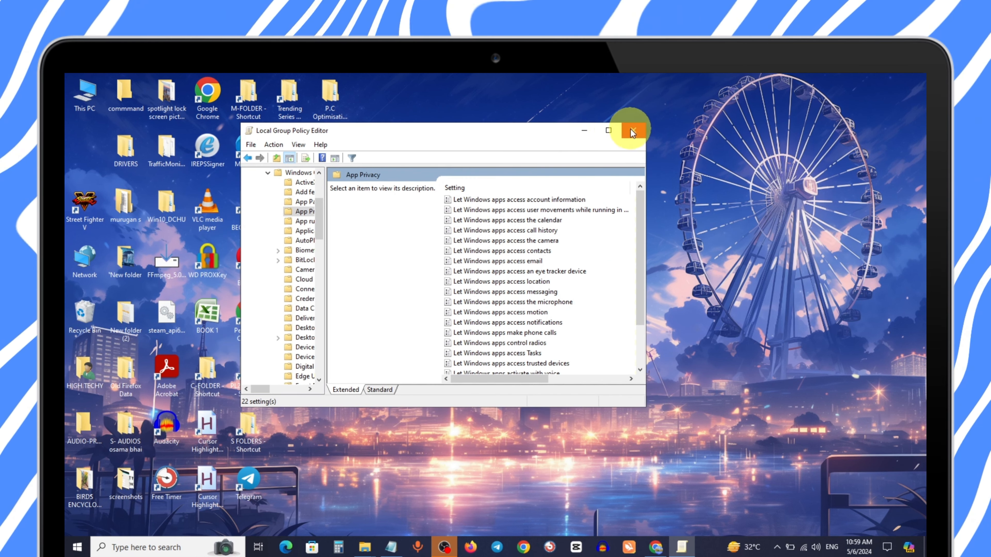
left_click(612, 135)
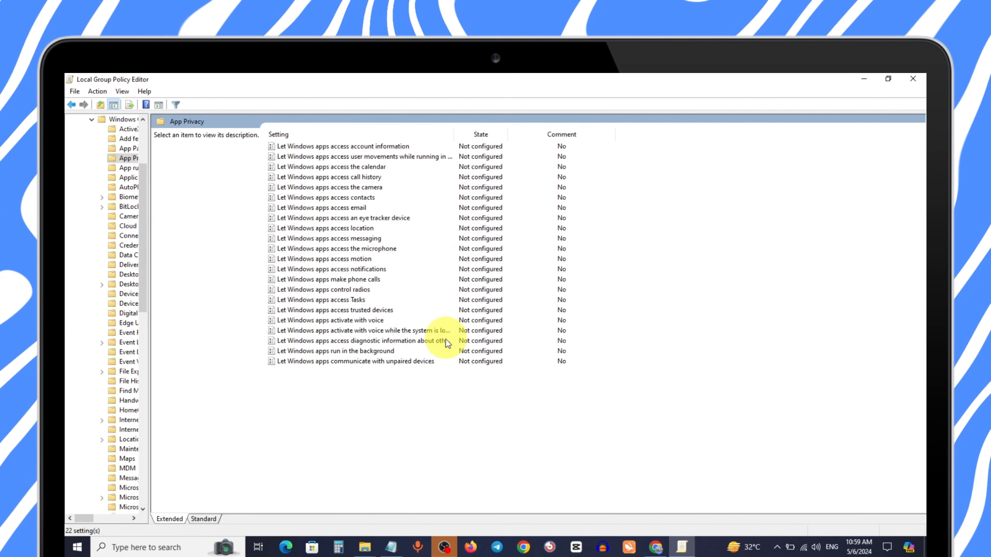
left_click(338, 351)
double_click(342, 352)
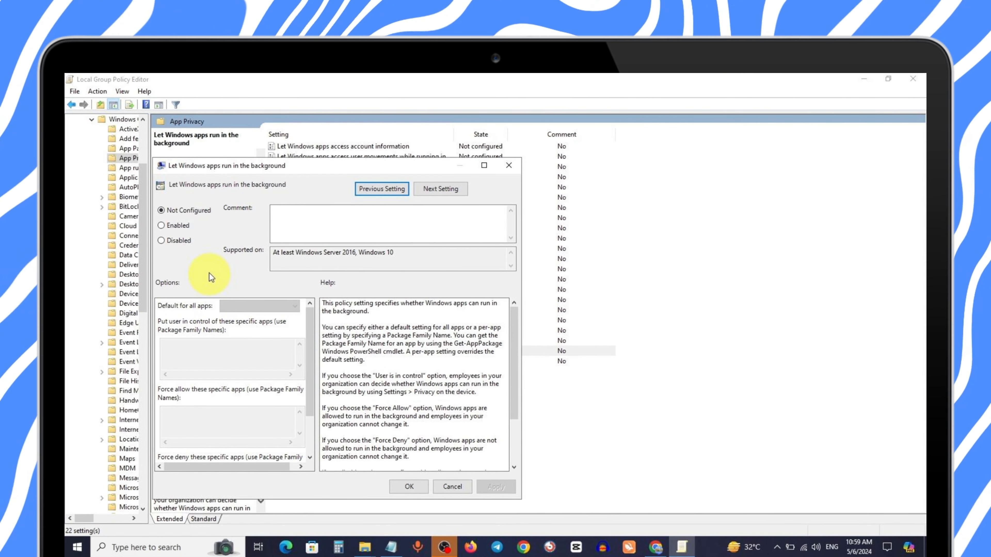
left_click(161, 225)
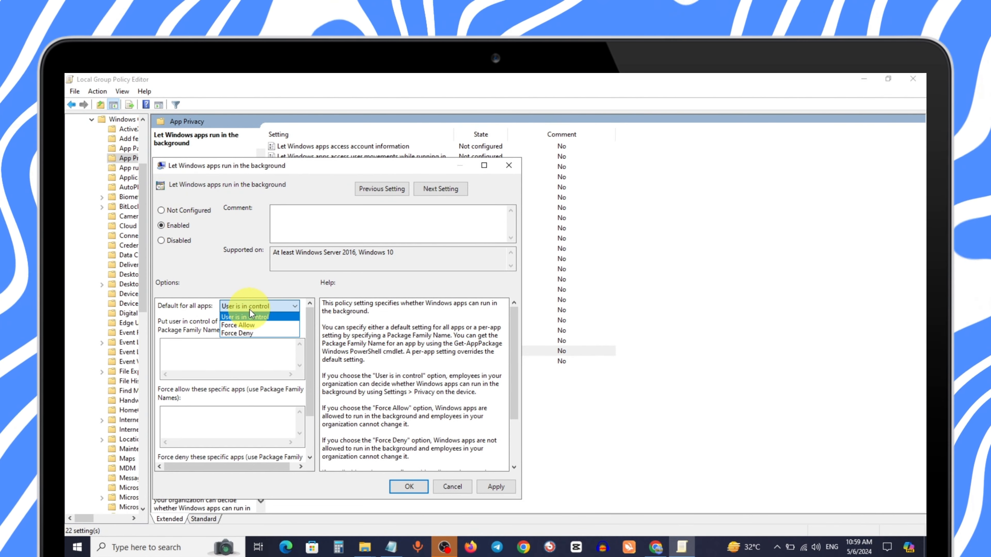
left_click(240, 335)
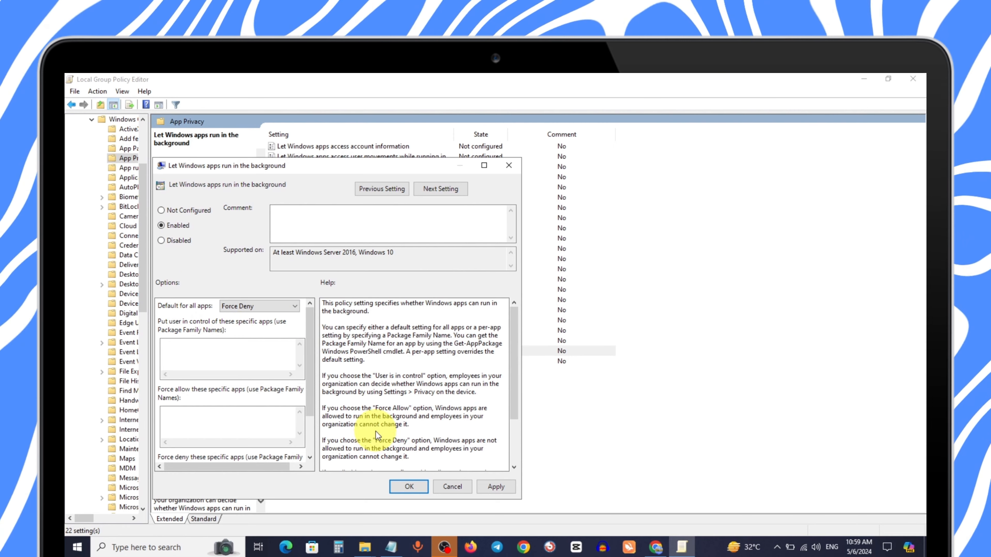
left_click(398, 488)
left_click(912, 78)
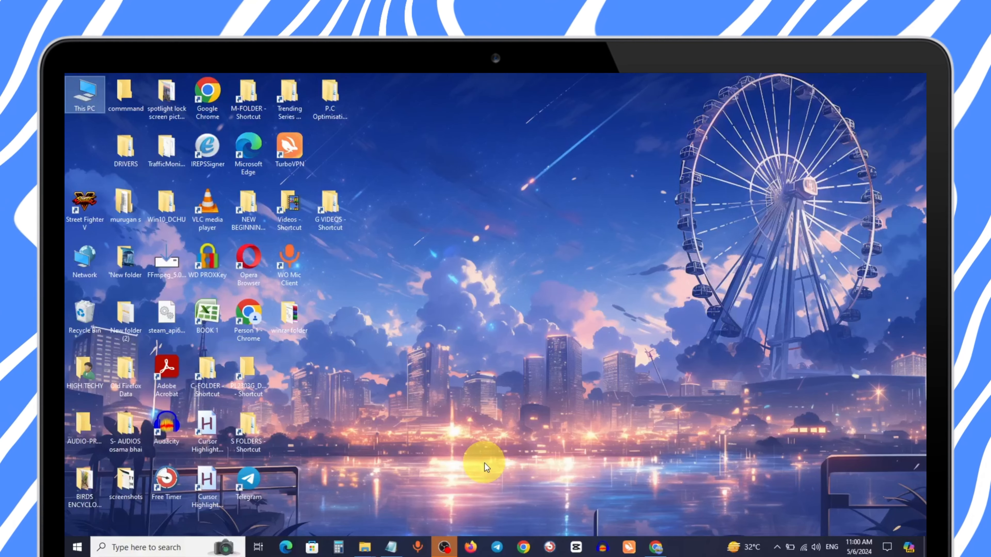
- Open Power Options by running powercfg.cpl from the Run dialog
right_click(77, 548)
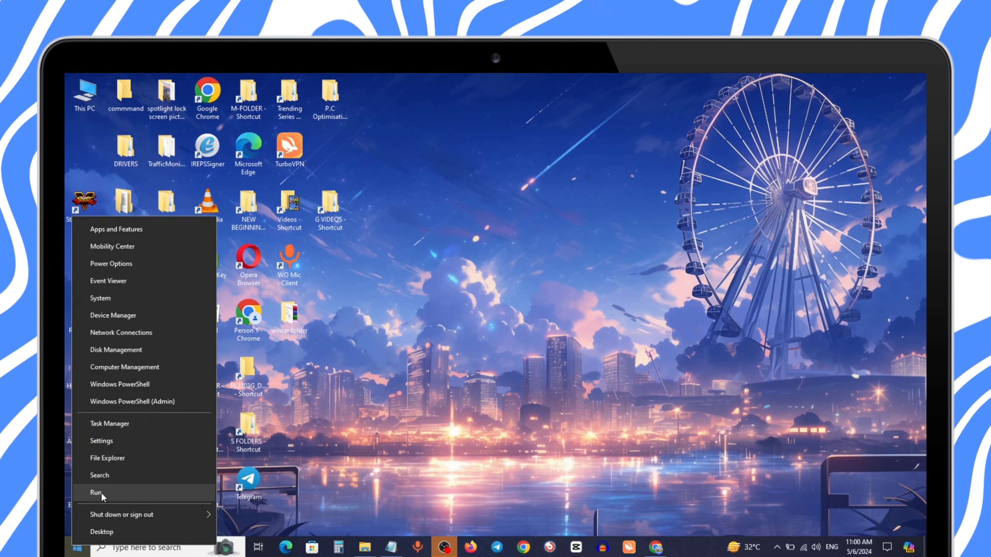
left_click(102, 494)
left_click_drag(244, 415, 478, 298)
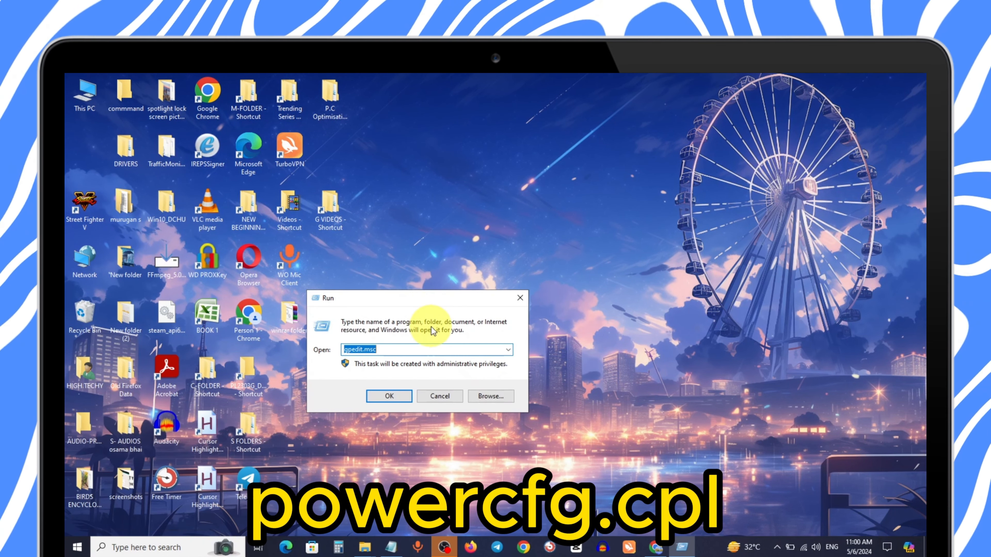
key("BackSpace")
type("pow")
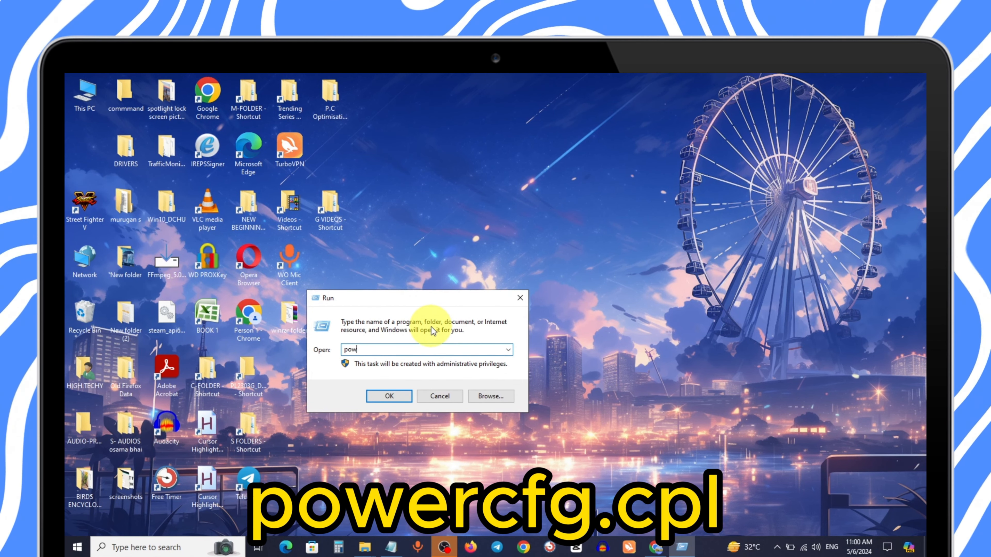
type("ercfg")
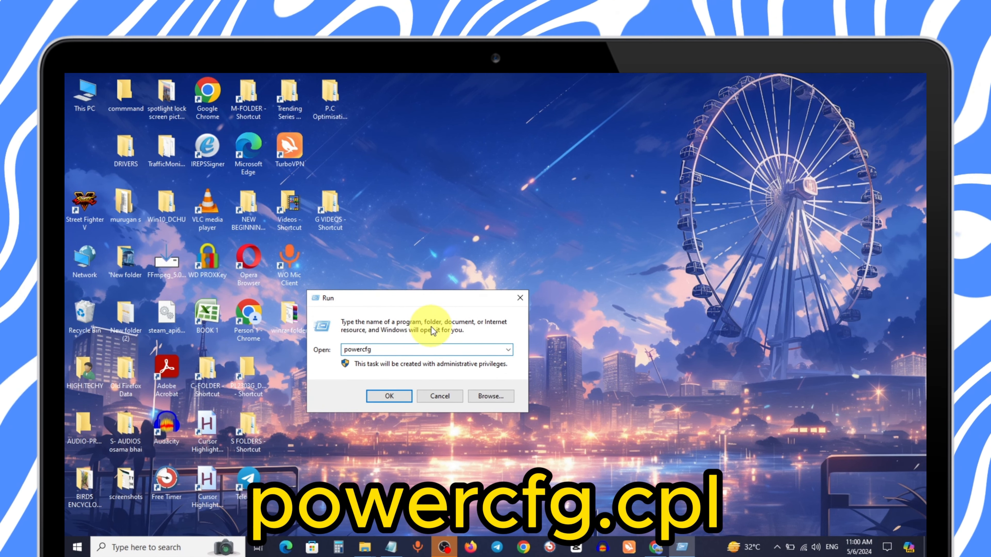
type(".cpl")
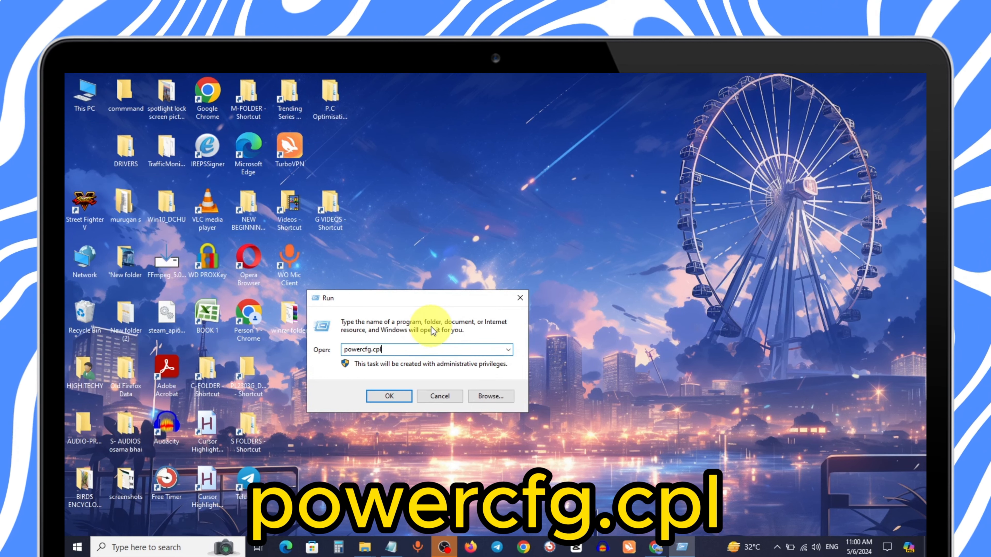
key("Return")
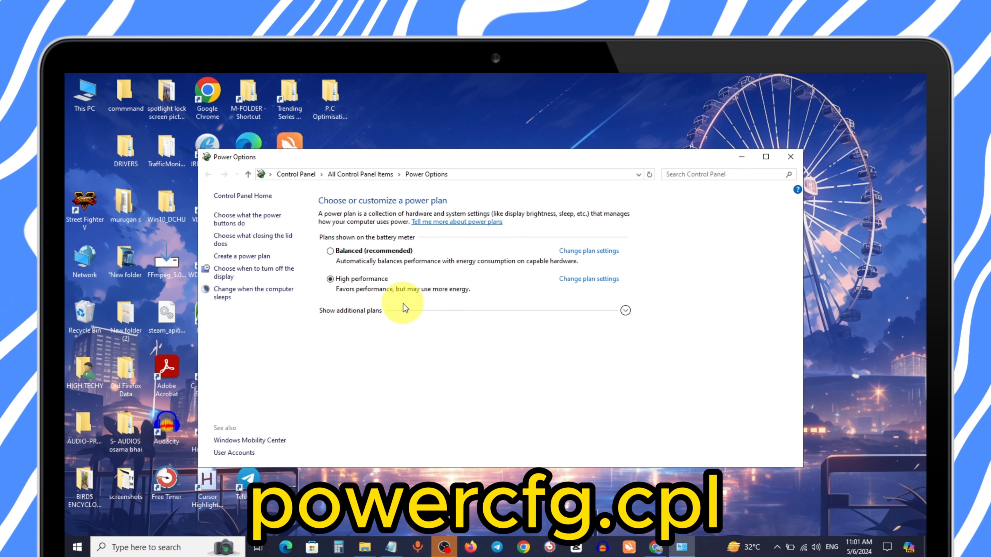
- Select the High performance power plan and close Power Options
left_click(333, 251)
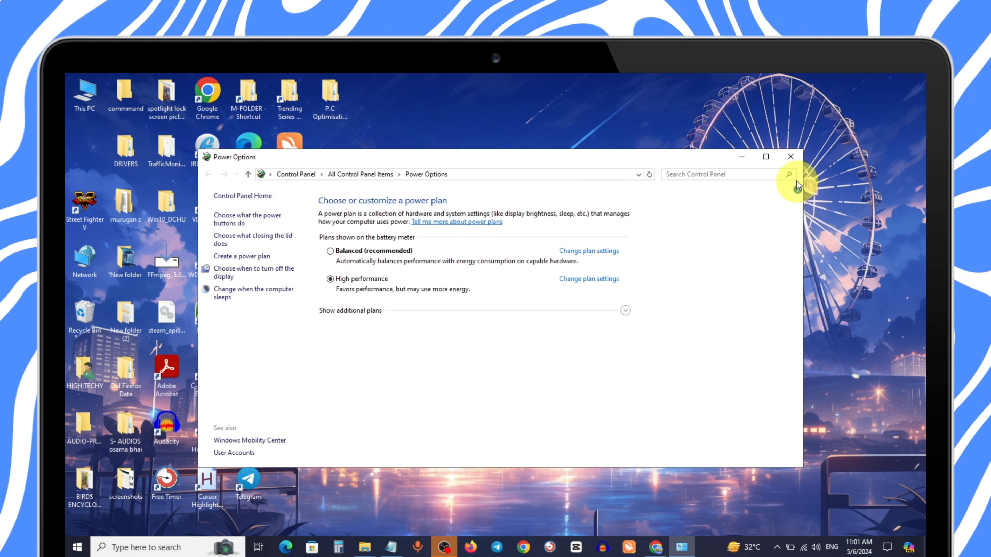
left_click(790, 156)
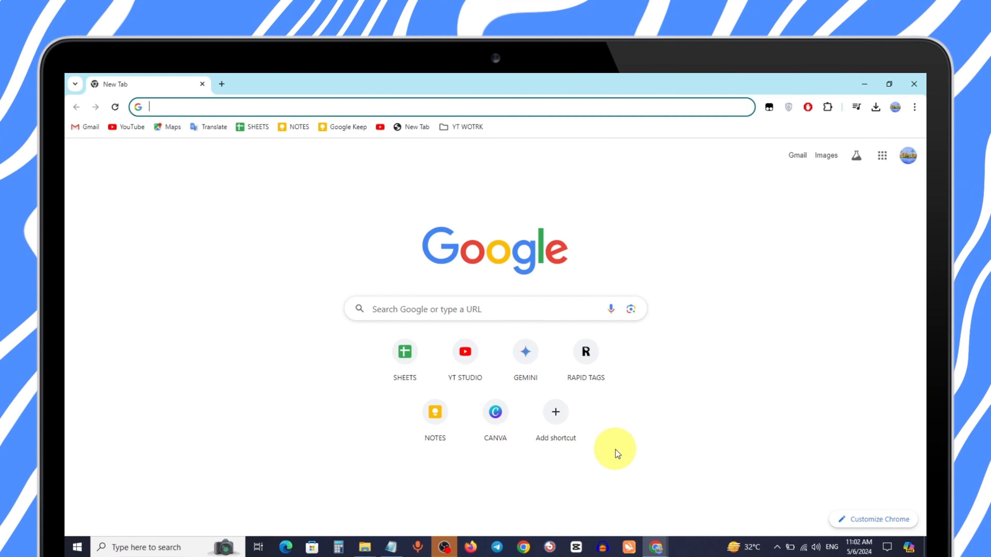
- Switch to Google Chrome and turn off "Continue running background apps when Google Chrome is closed" in its System settings
left_click(914, 108)
left_click(793, 468)
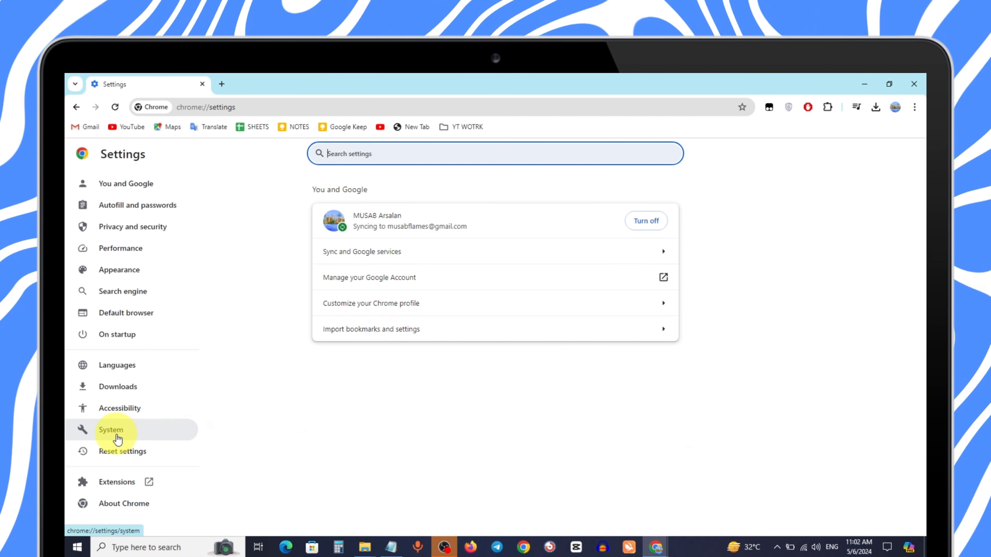
left_click(145, 429)
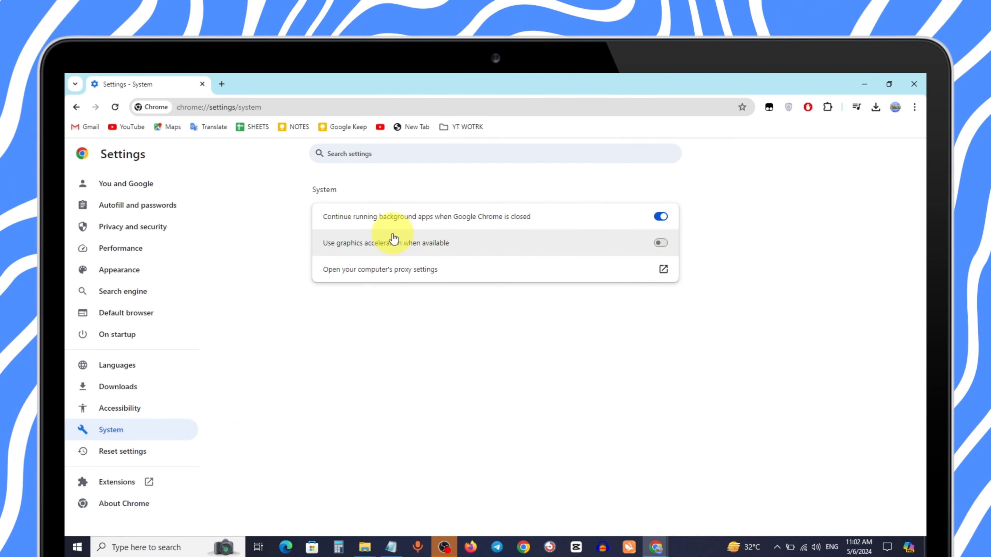
left_click(660, 217)
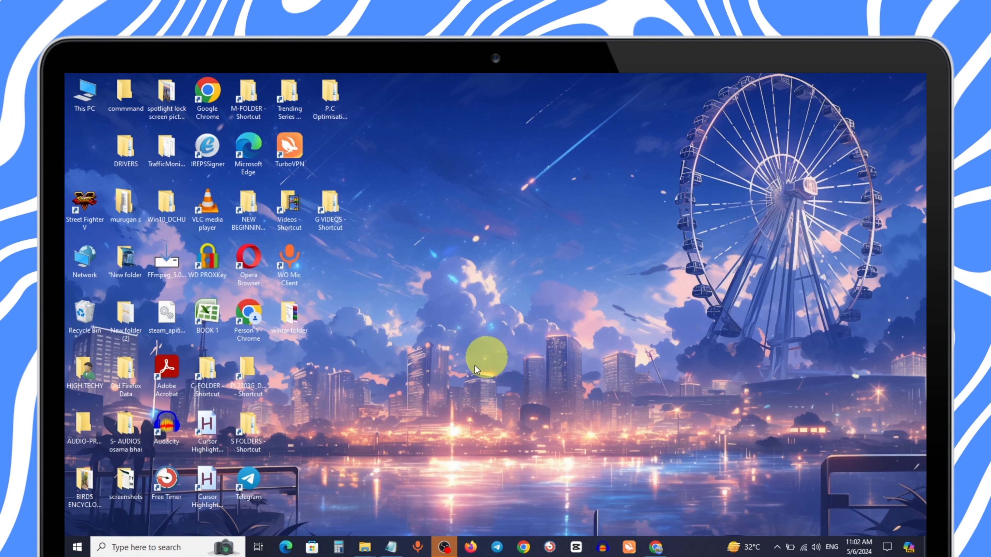
- Search Windows for "update", open the Windows Update settings and check for updates
left_click(110, 549)
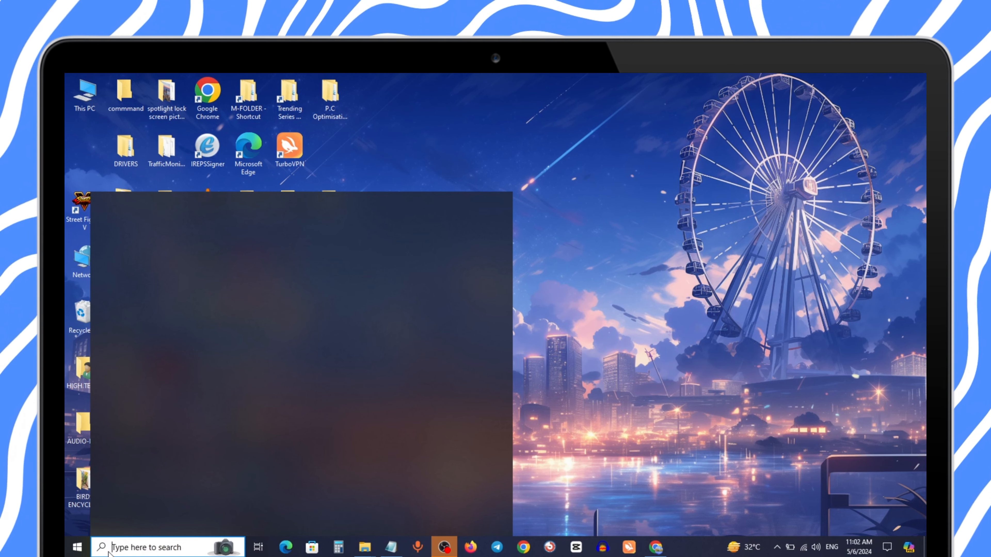
type("upda")
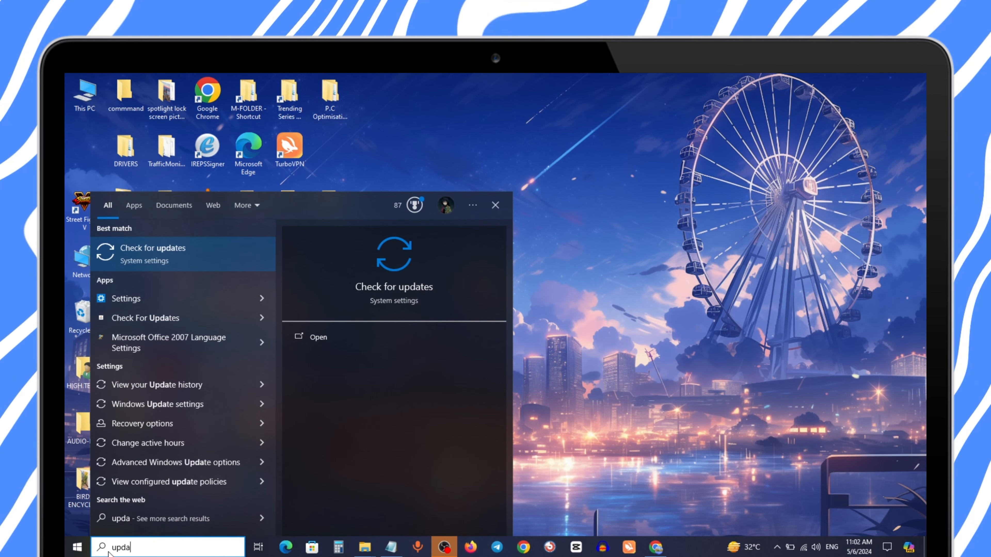
type("te")
left_click(215, 249)
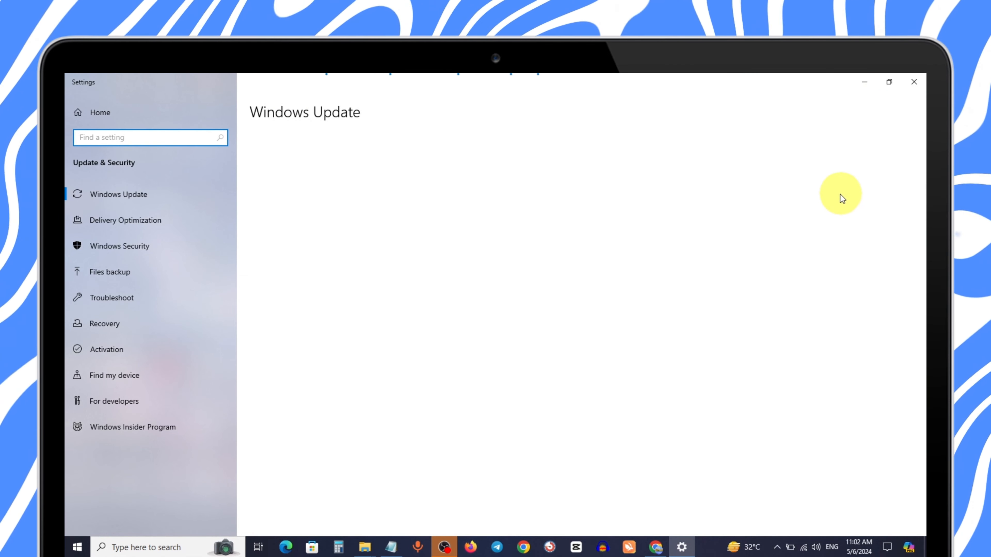
left_click(289, 179)
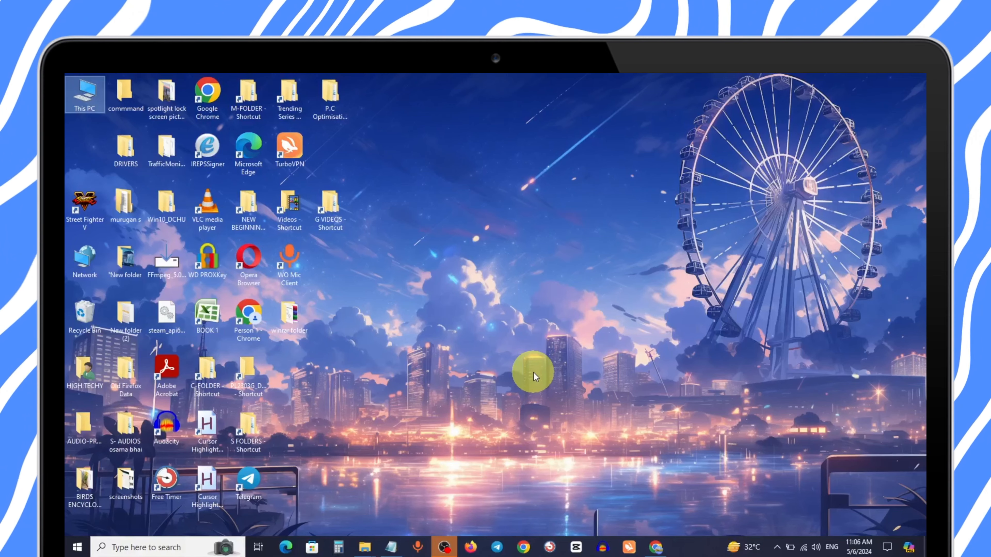
- Search Windows for "edit", open Edit power plan and bring up the advanced power settings of the High performance plan
left_click(164, 546)
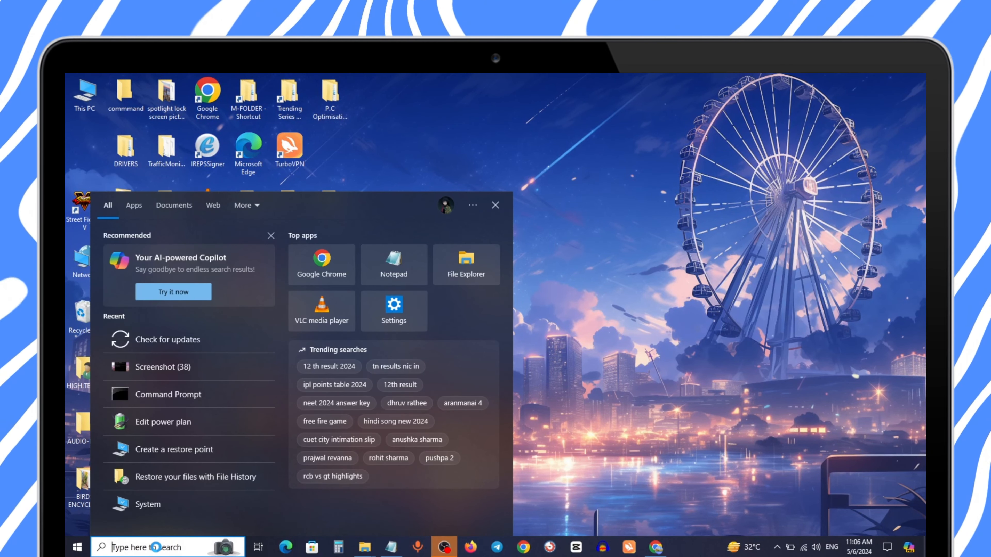
type("edit")
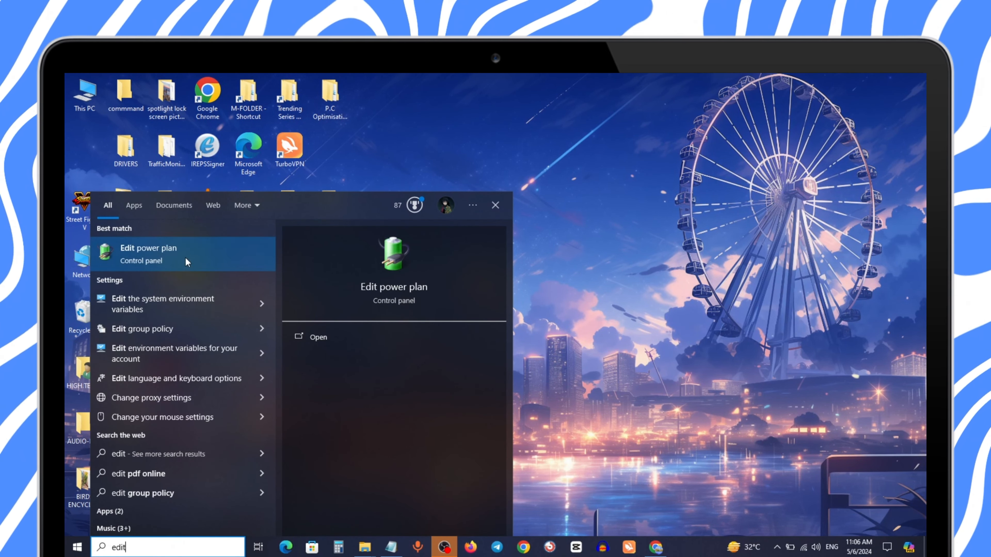
left_click(185, 256)
left_click(405, 311)
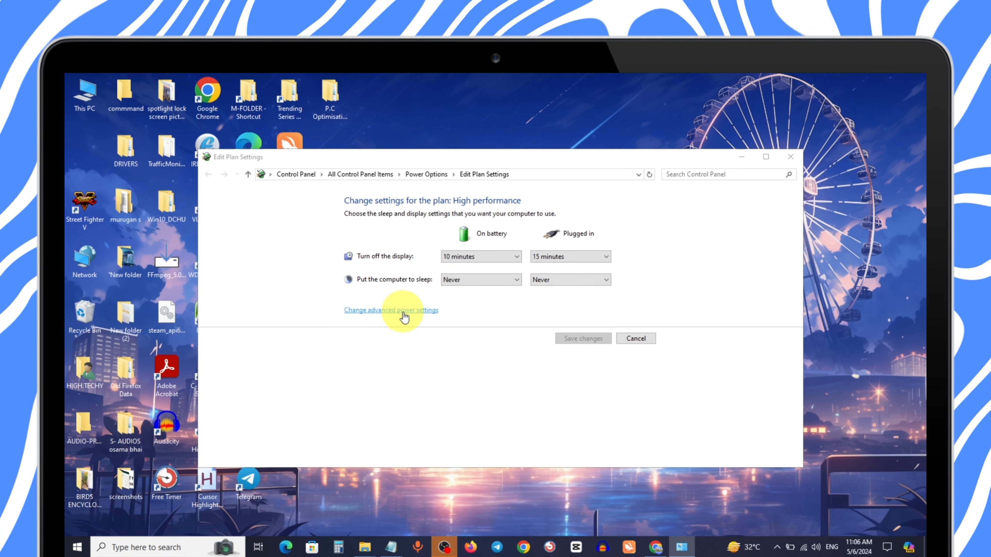
left_click_drag(217, 109, 289, 146)
- Check the On battery and Plugged in values of Maximum processor state under Processor power management
scroll(243, 253, "down", 1)
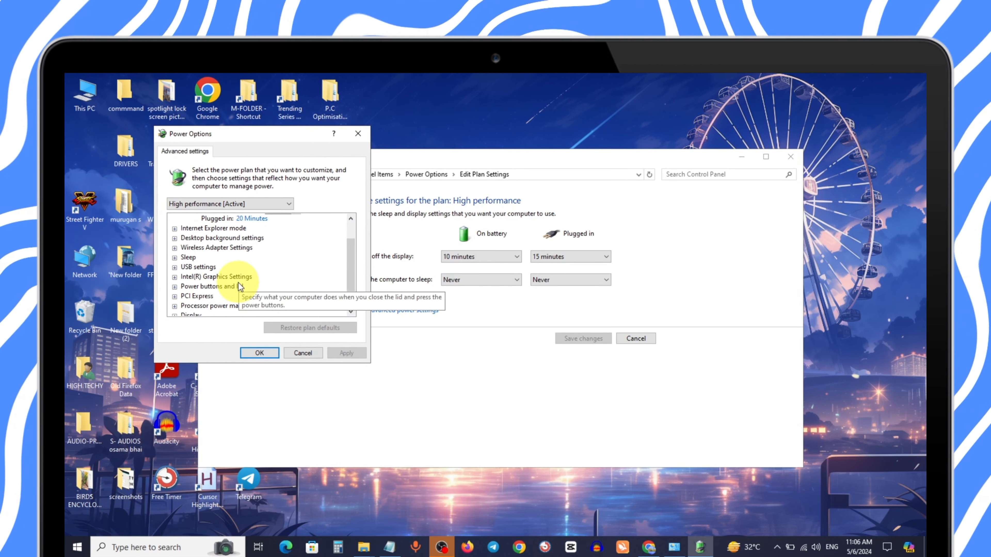
left_click(174, 306)
scroll(183, 281, "down", 1)
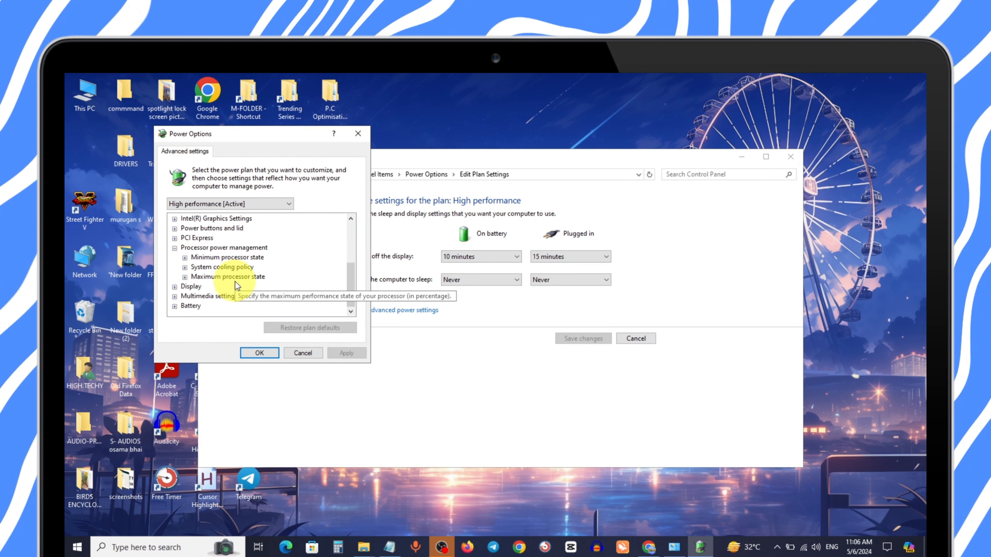
left_click(185, 277)
left_click(185, 277)
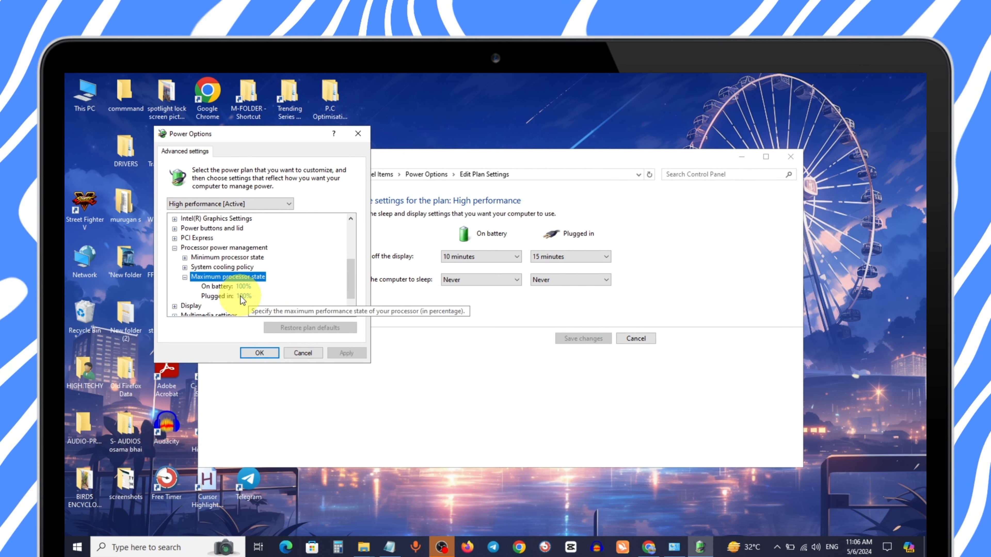
left_click(255, 287)
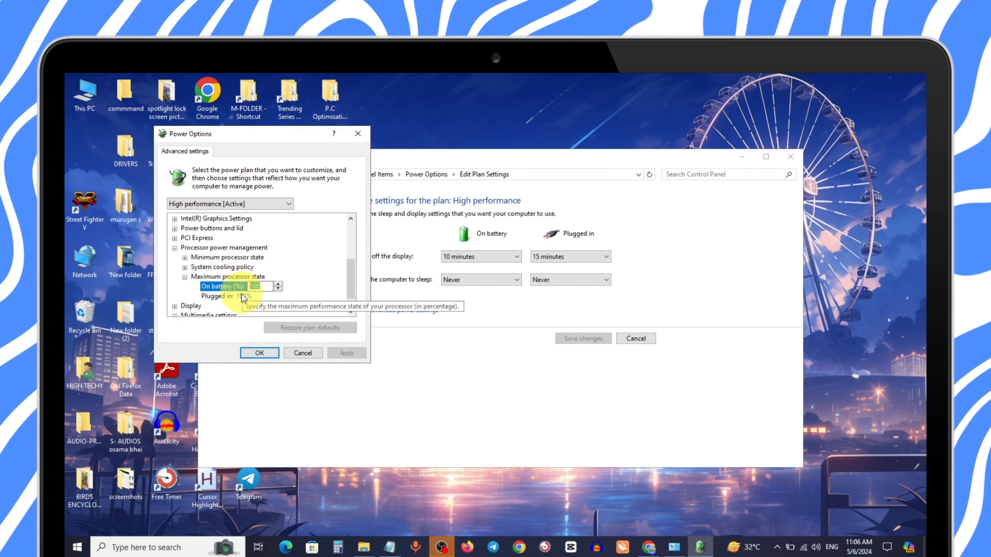
left_click(259, 296)
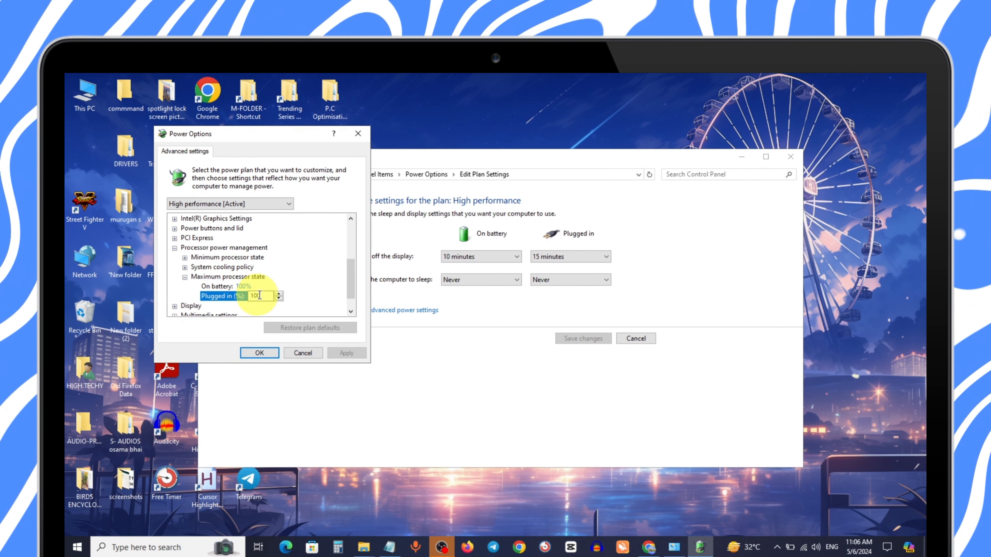
left_click(185, 277)
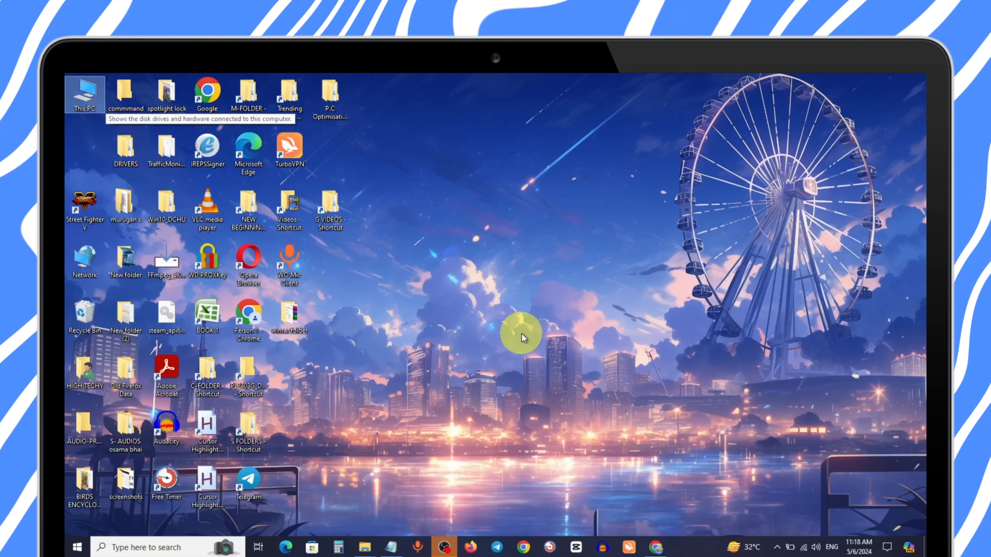
- Open Control Panel through a Windows search, go to System and open the advanced system settings
left_click(160, 548)
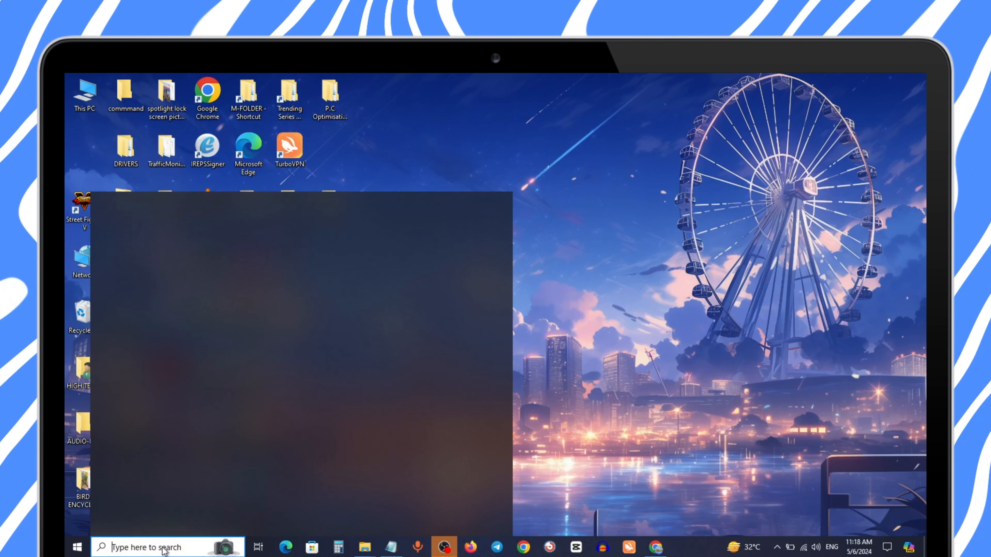
type("control")
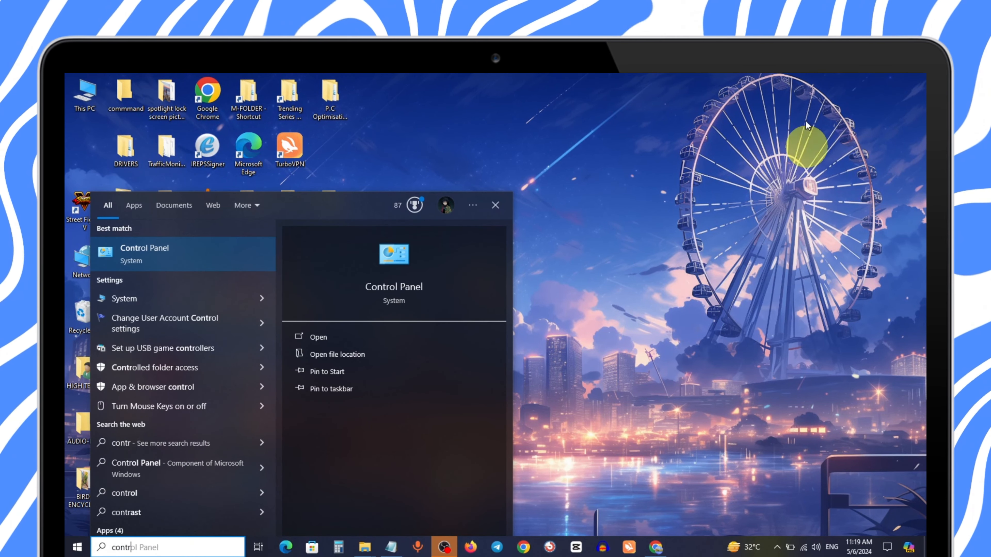
left_click(191, 257)
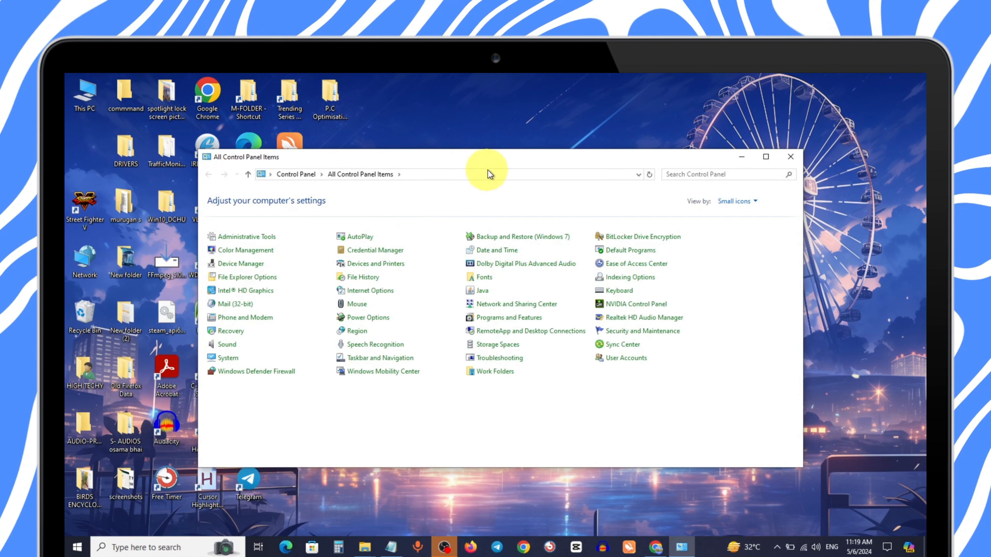
left_click(274, 363)
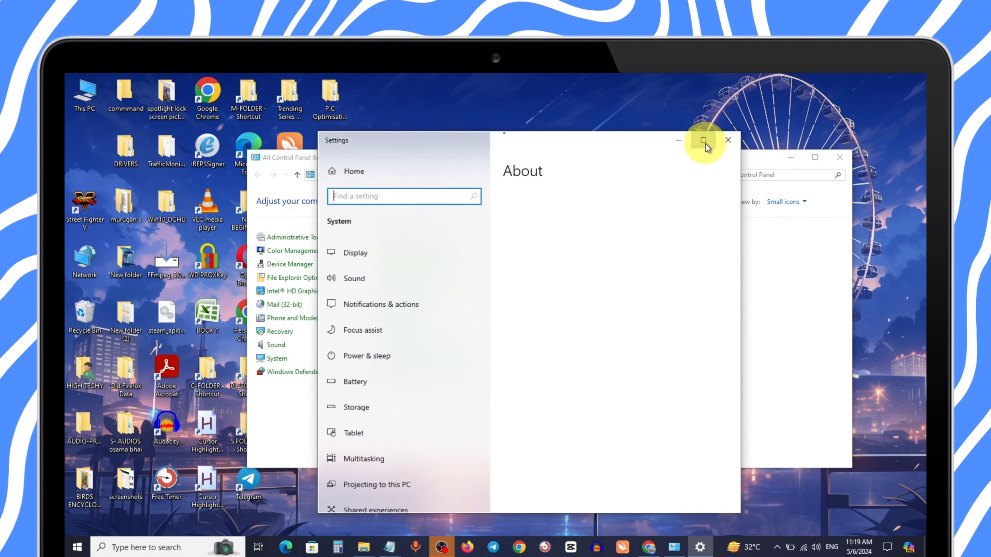
left_click(704, 139)
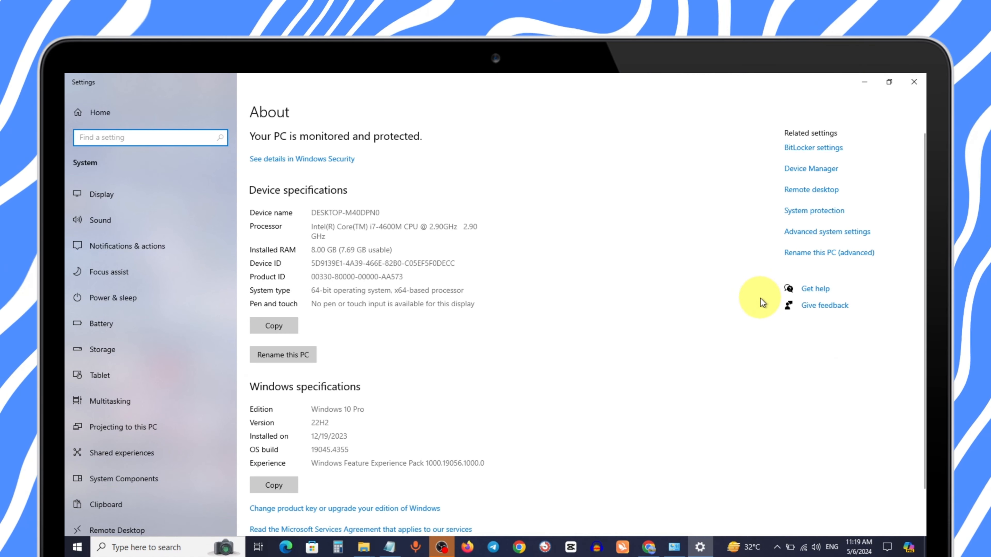
left_click(810, 234)
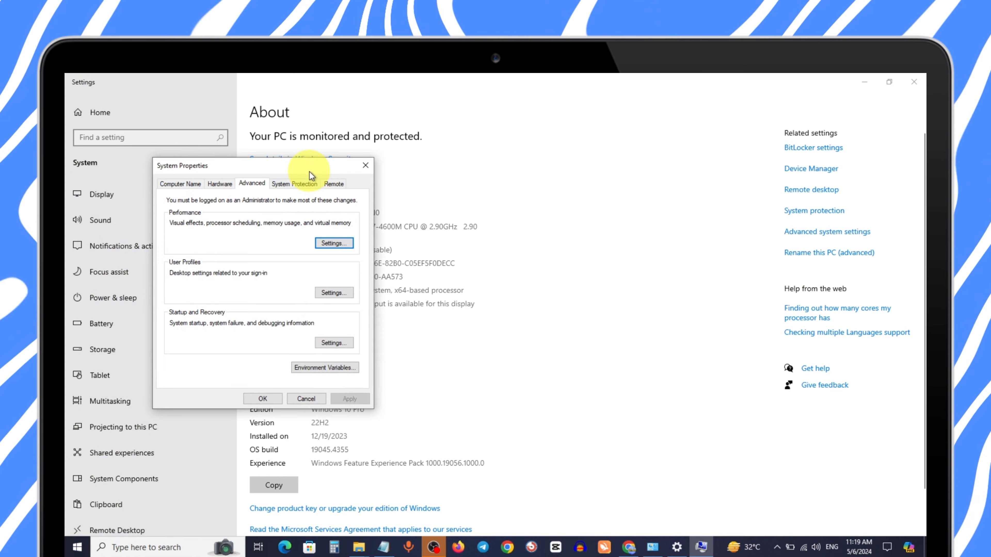
- Open the Performance settings from System Properties and show their Advanced options
left_click_drag(314, 163, 501, 156)
left_click(521, 237)
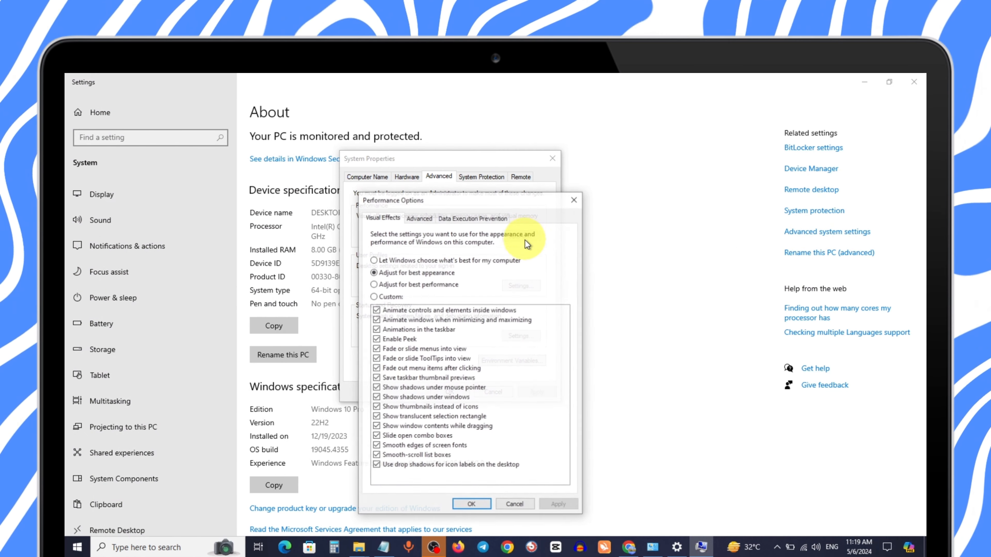
left_click_drag(500, 196, 620, 167)
left_click(542, 181)
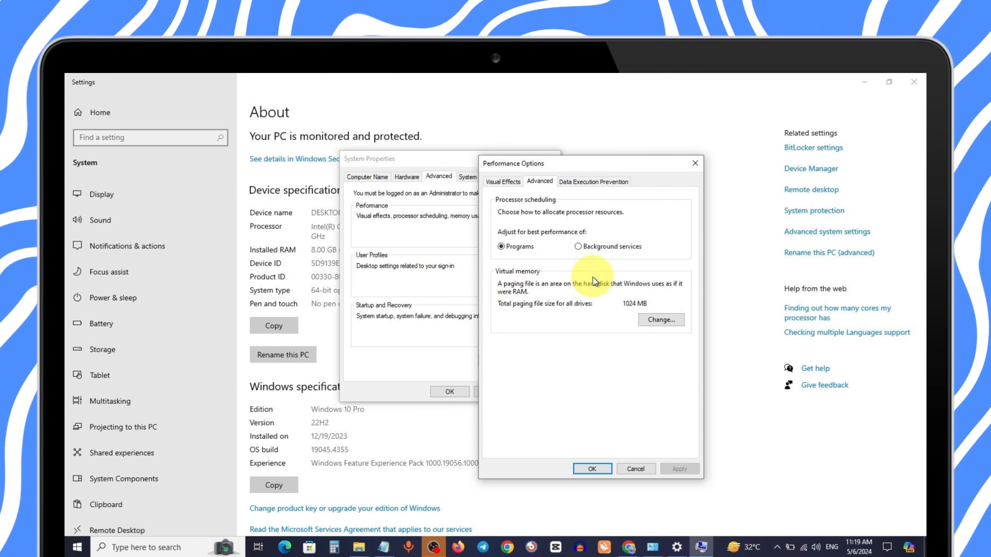
- Open the virtual memory settings and try to give drive C: a custom paging file with initial and maximum size of 4096 MB
left_click(659, 319)
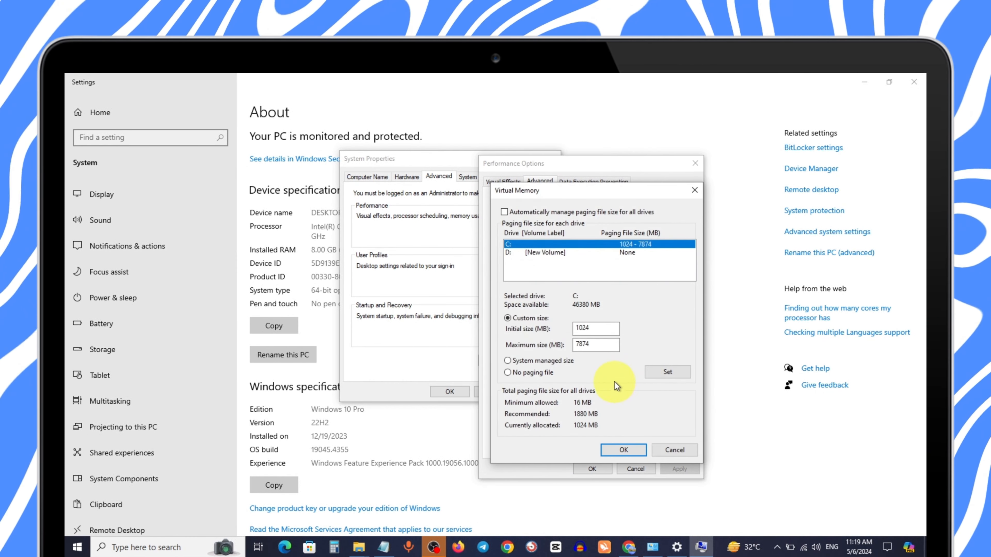
left_click_drag(588, 329, 569, 335)
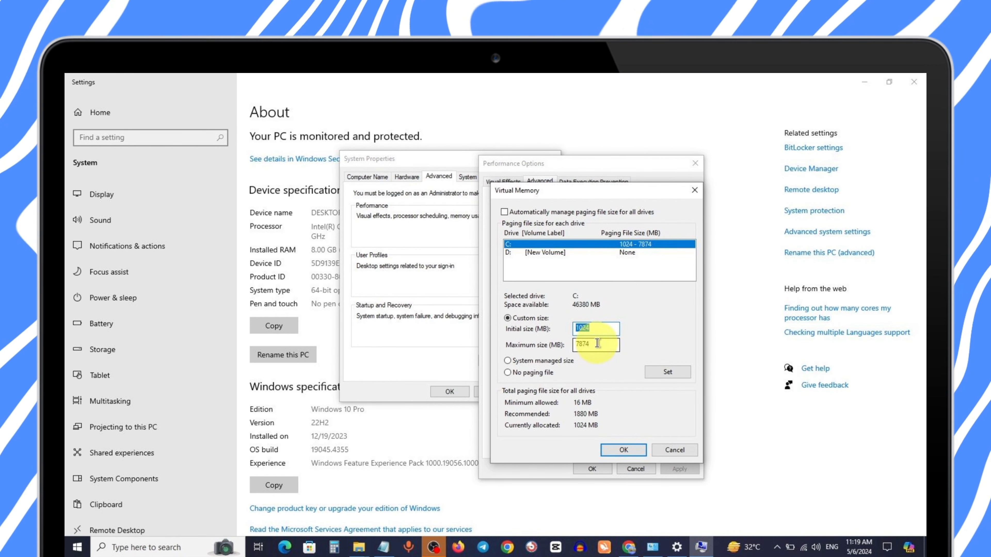
type("4096")
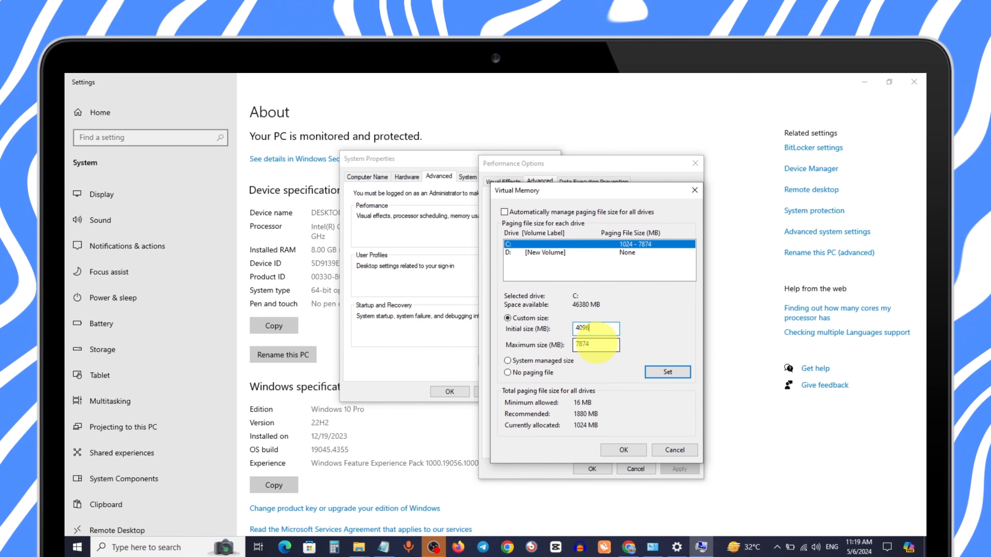
left_click(592, 346)
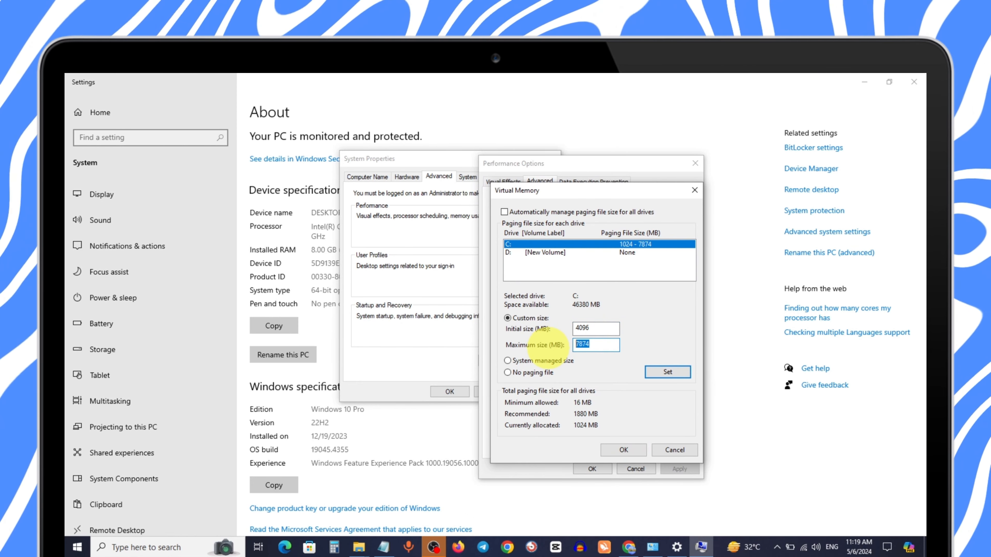
type("4096")
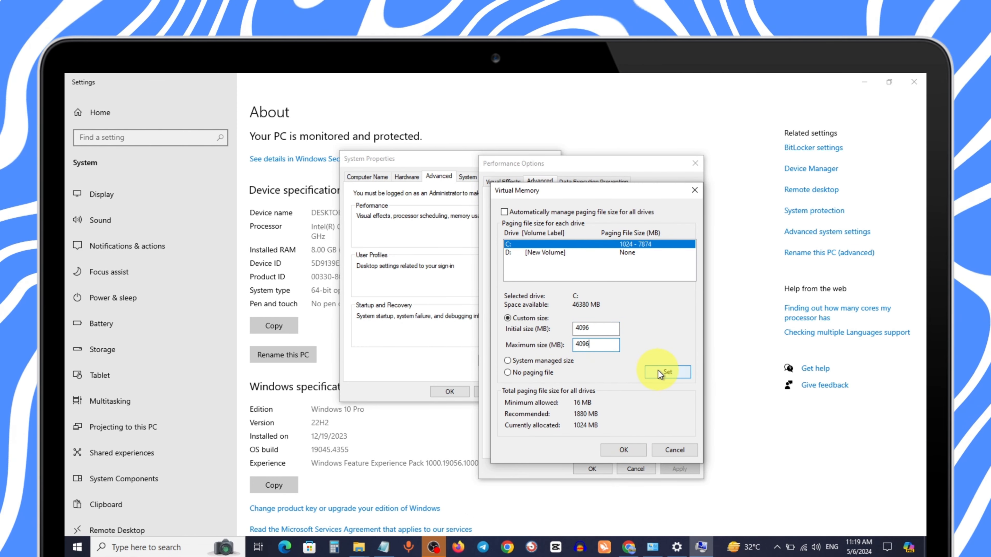
- Select drive D: in the paging file list, then close the memory and performance dialogs, System Properties, Settings and Control Panel
left_click(516, 252)
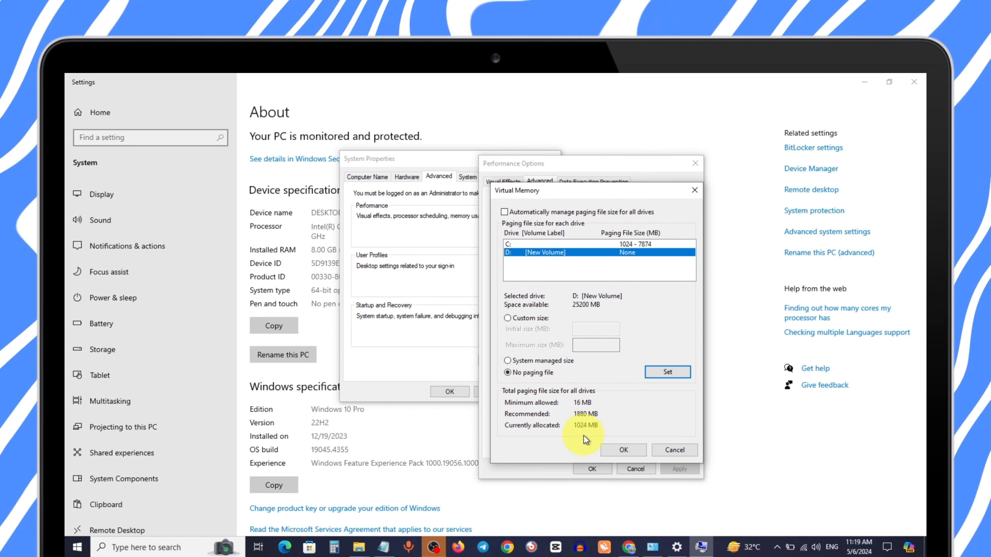
left_click(592, 469)
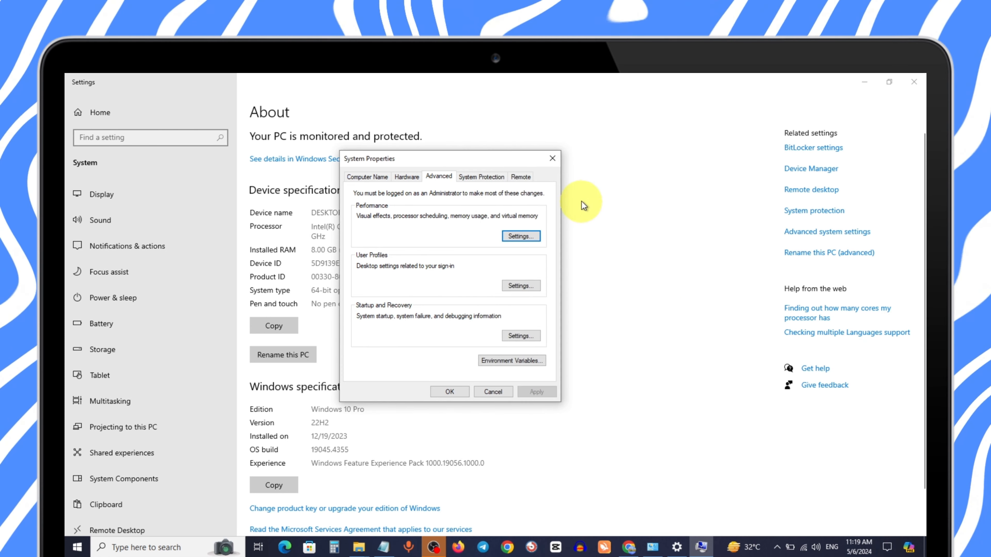
left_click(555, 159)
left_click(914, 82)
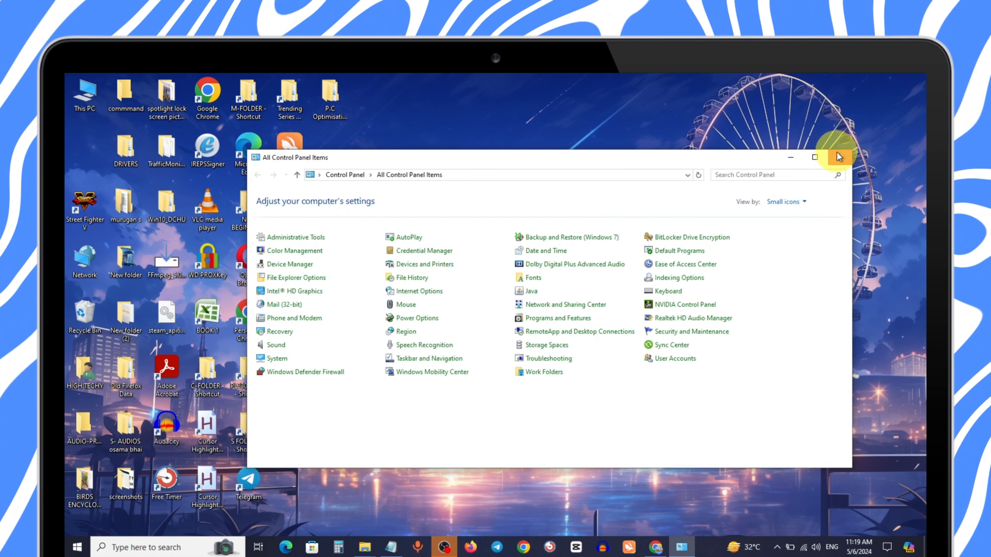
left_click(818, 157)
- Open the Background apps page of the Windows Privacy settings and check which apps may run in the background
key("super")
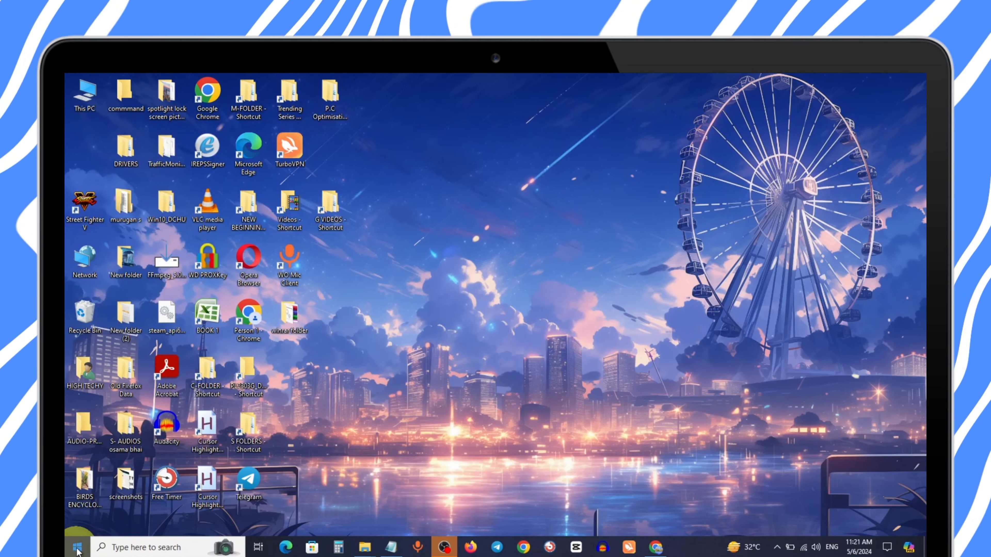
left_click(77, 547)
left_click(79, 498)
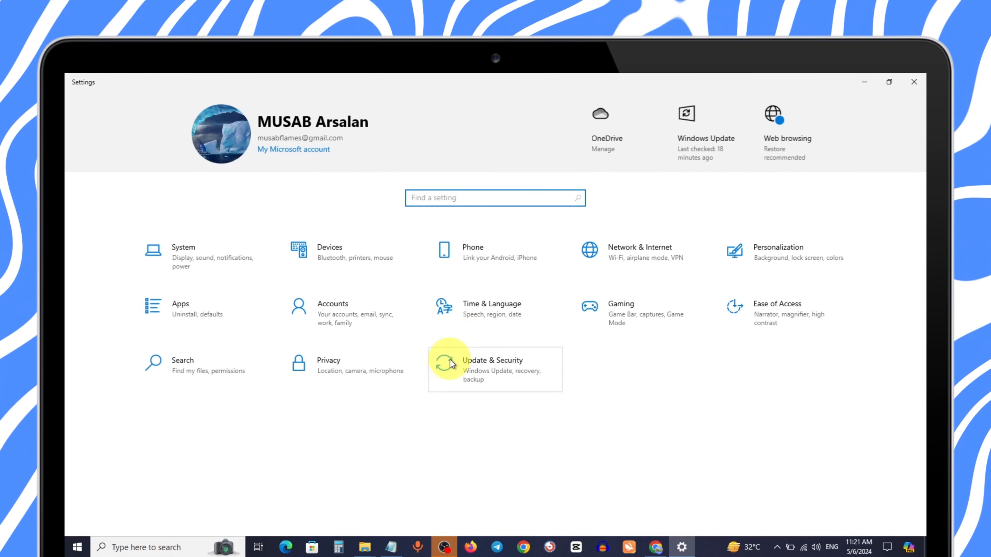
left_click(338, 371)
scroll(197, 391, "down", 5)
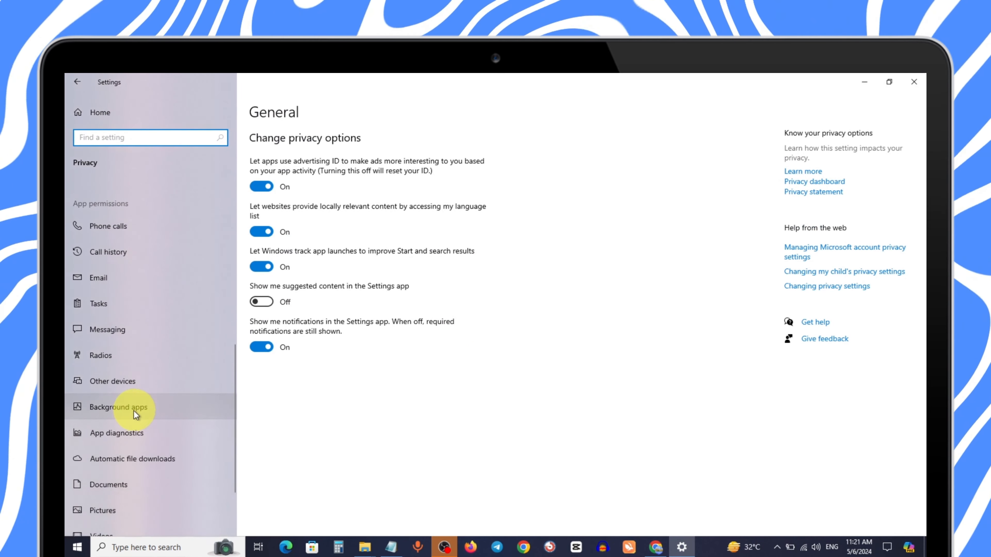
left_click(102, 411)
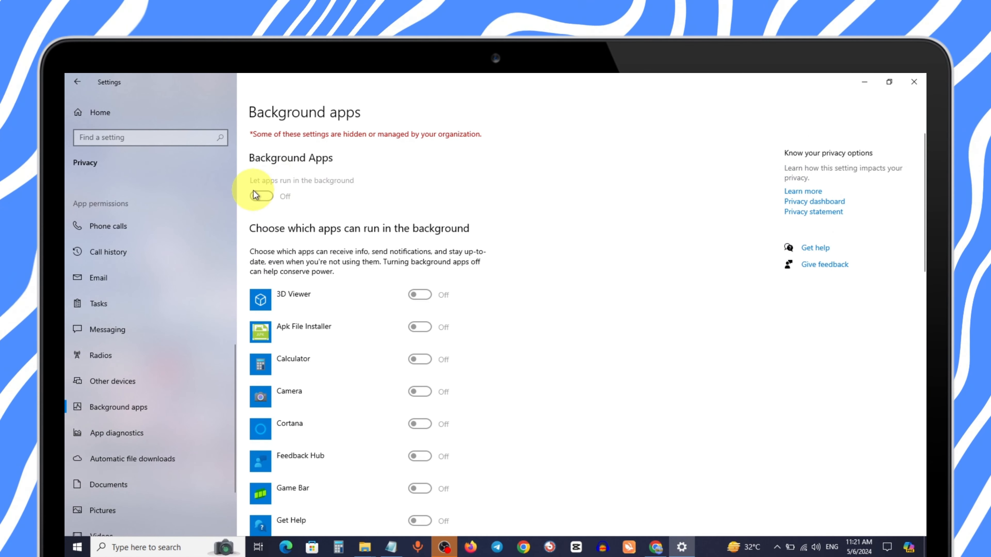
scroll(325, 343, "down", 10)
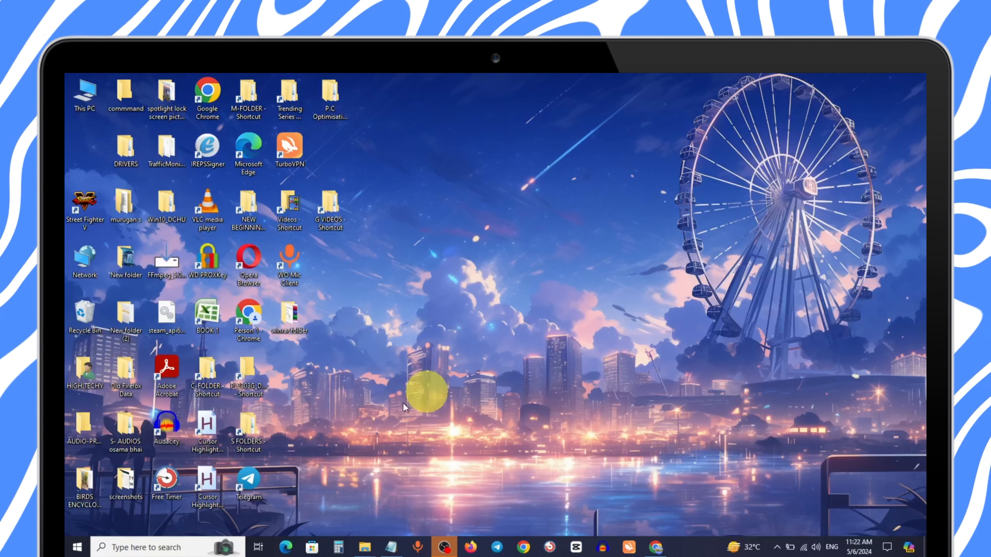
- Run powercfg.cpl from Windows search, check the selected power plan in Power Options and close the window
left_click(168, 548)
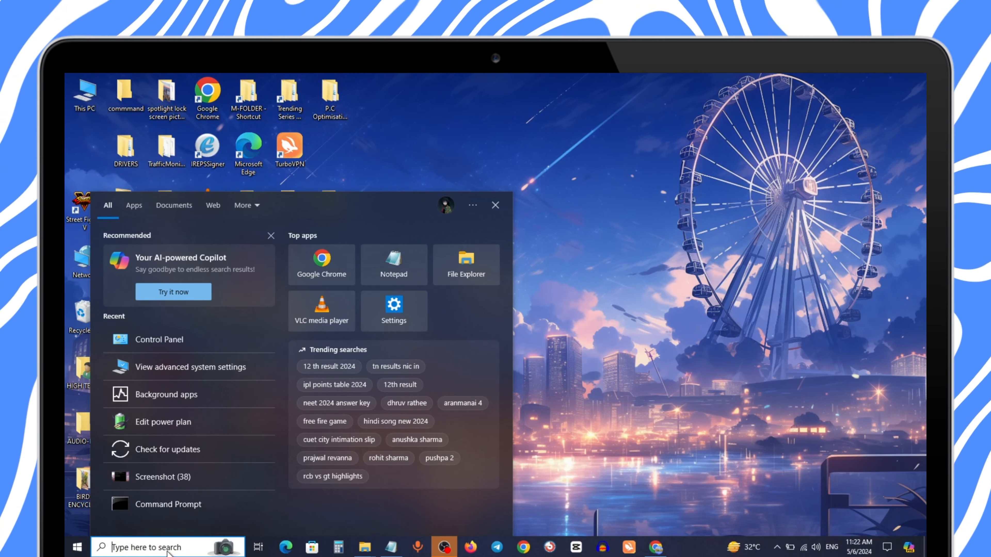
type("powercfg.cpl")
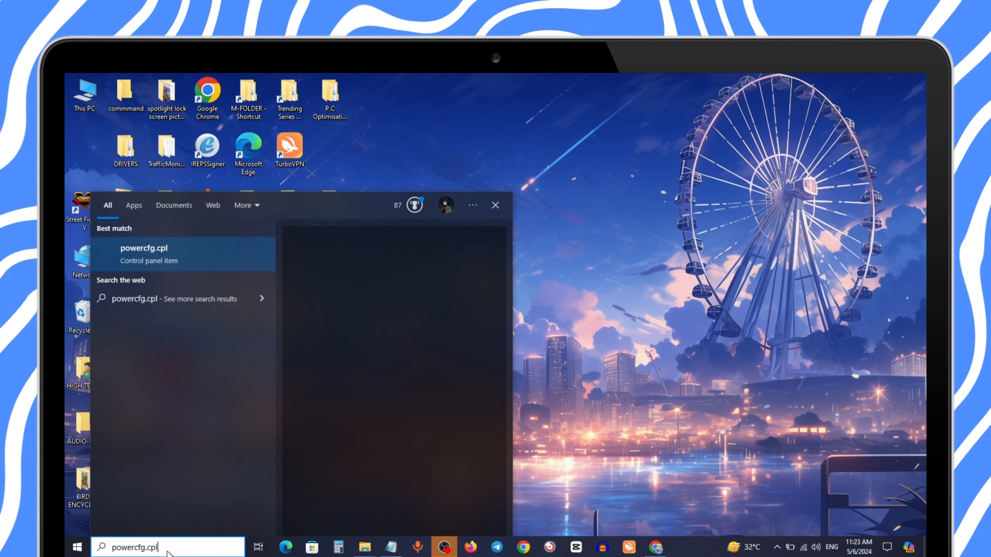
key("Return")
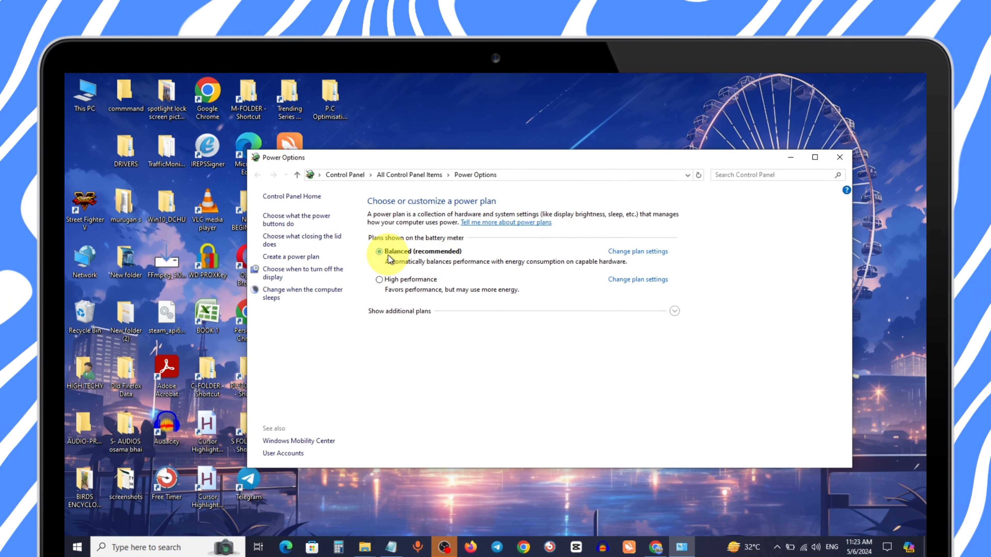
left_click(834, 162)
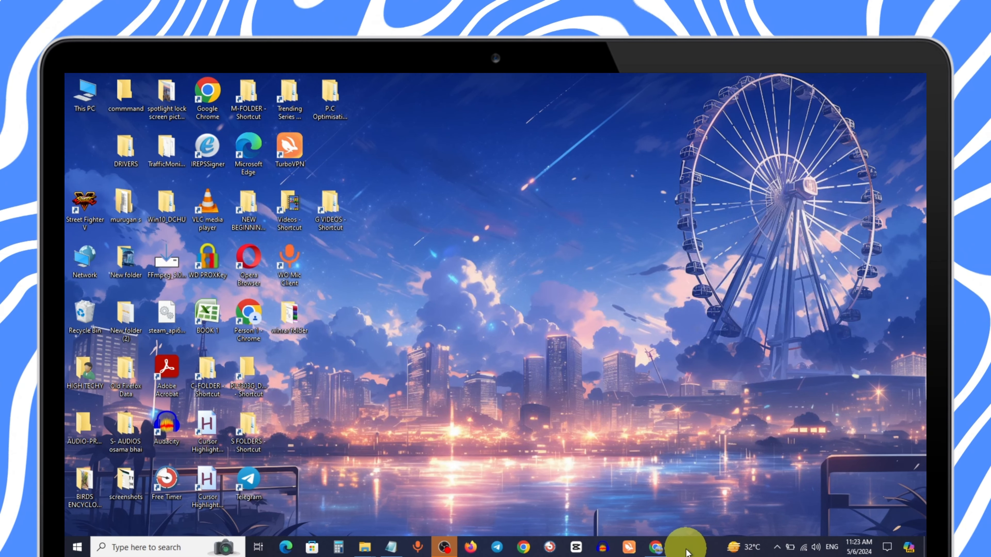
- Open Task Manager's startup apps and disable Phone Link and WhatsApp
right_click(685, 552)
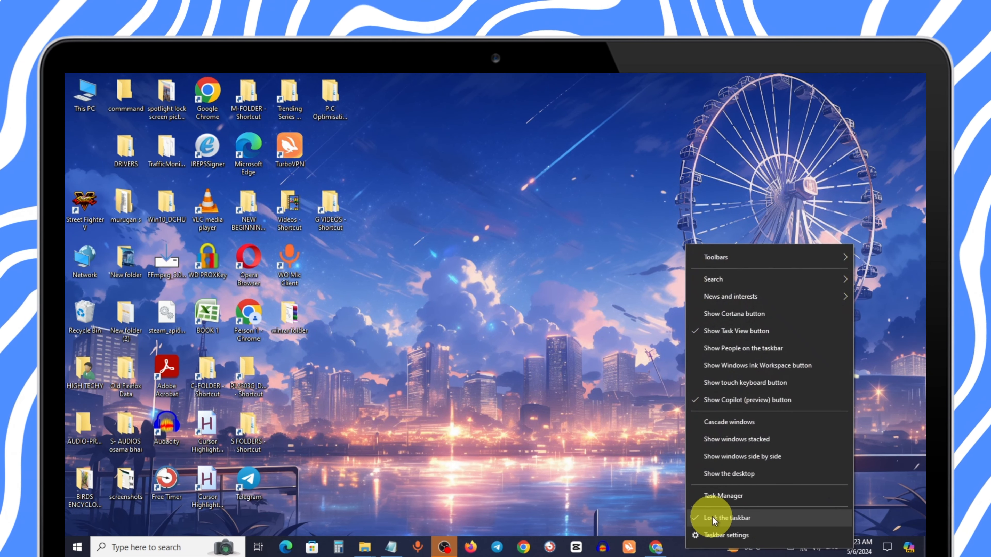
left_click(713, 499)
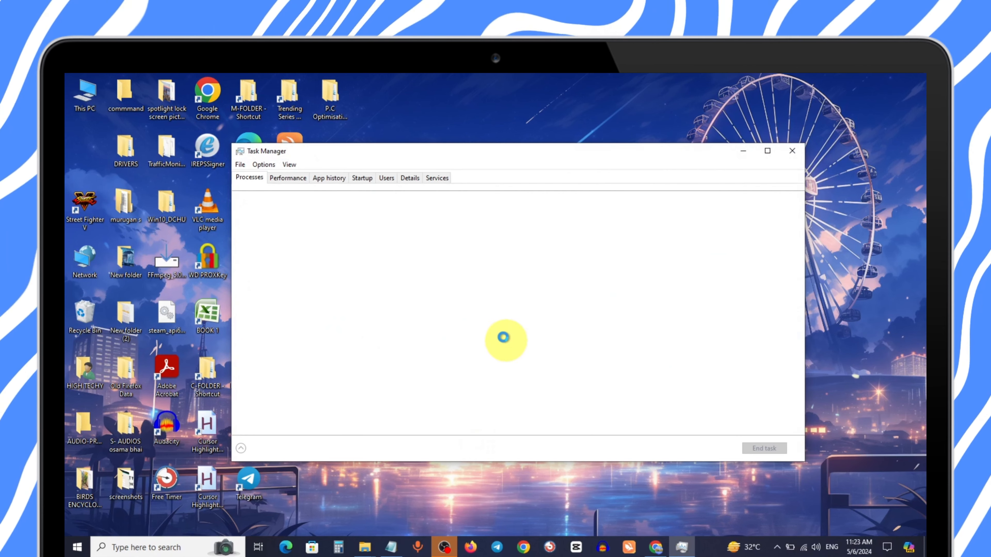
left_click(361, 178)
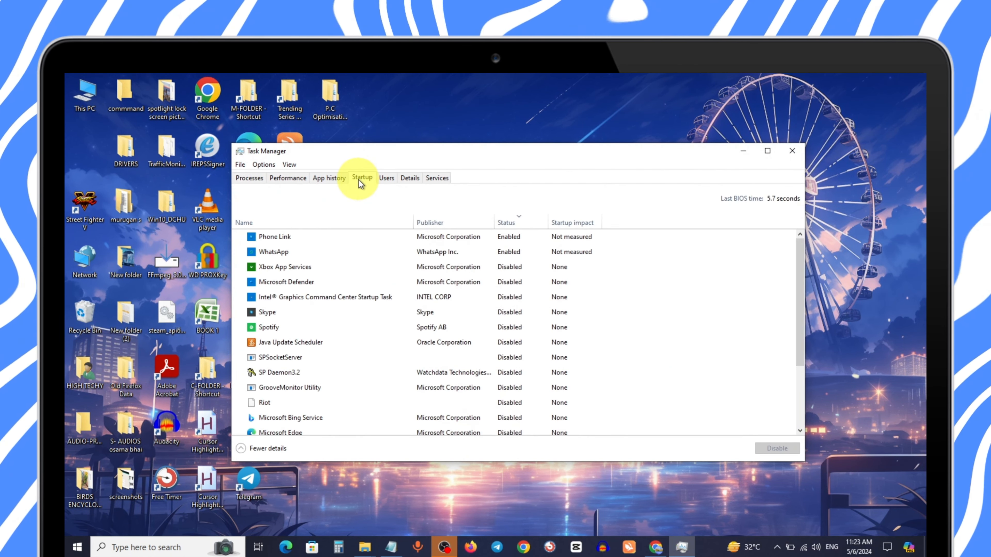
right_click(481, 236)
left_click(501, 245)
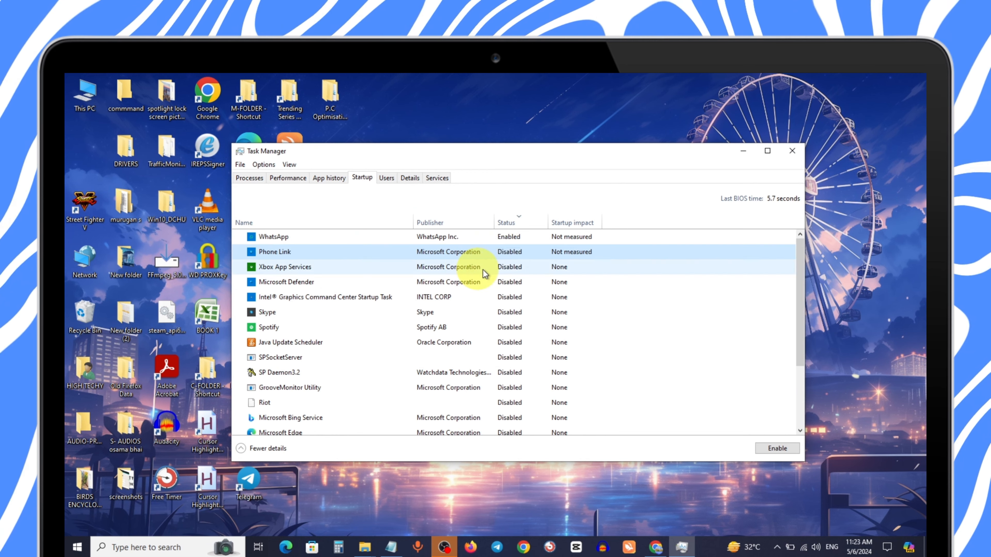
right_click(494, 237)
left_click(506, 244)
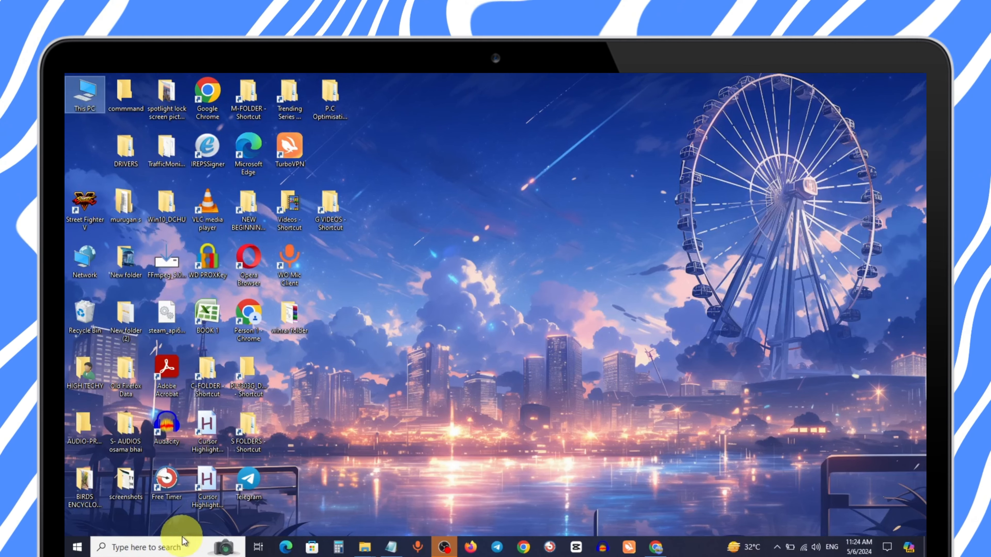
- Search Windows for "serv", open Services and bring up the properties of the SysMain service
left_click(172, 550)
type("serv")
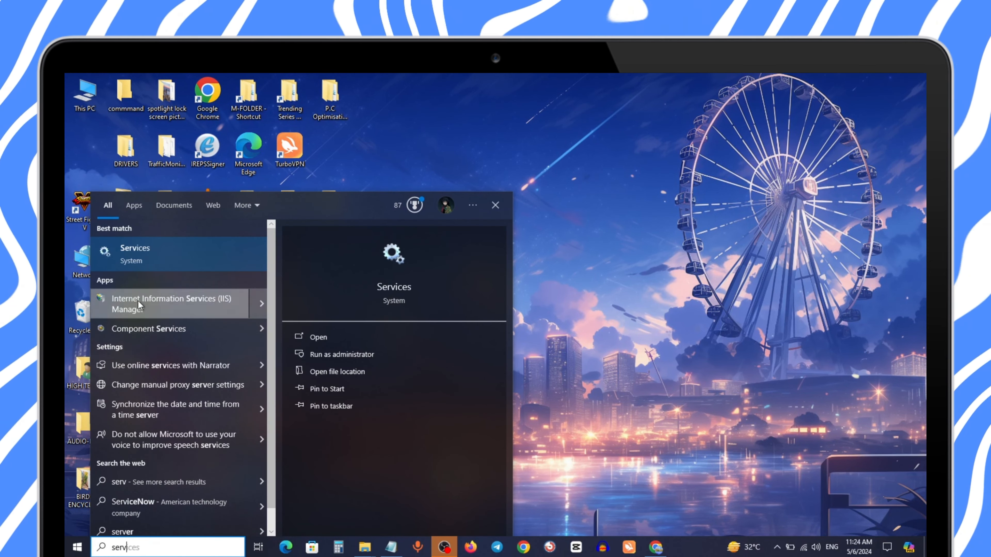
left_click(168, 263)
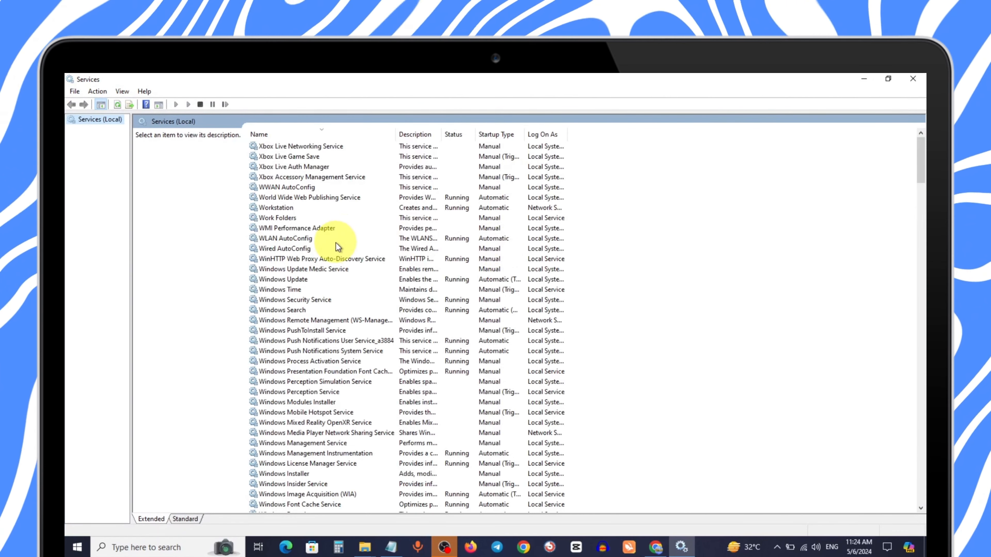
left_click(332, 247)
key("s")
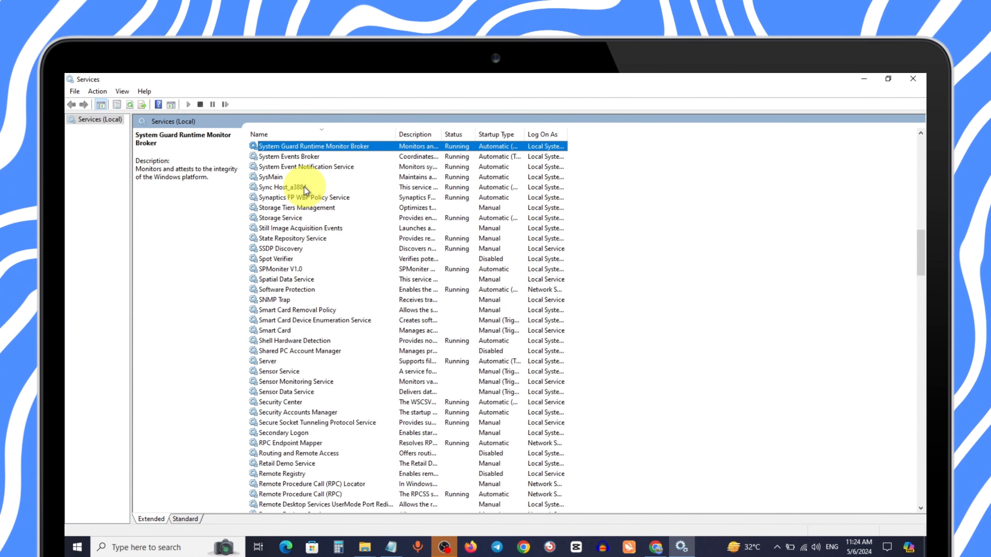
left_click(259, 176)
double_click(274, 180)
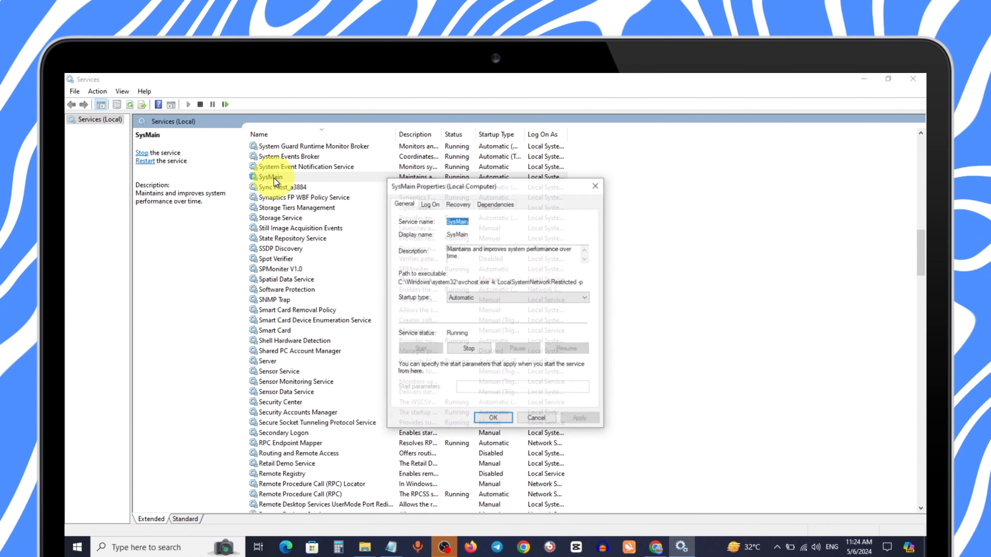
- Set SysMain's startup type to Disabled, stop the service, and apply the changes
left_click(515, 299)
left_click(486, 328)
left_click(462, 352)
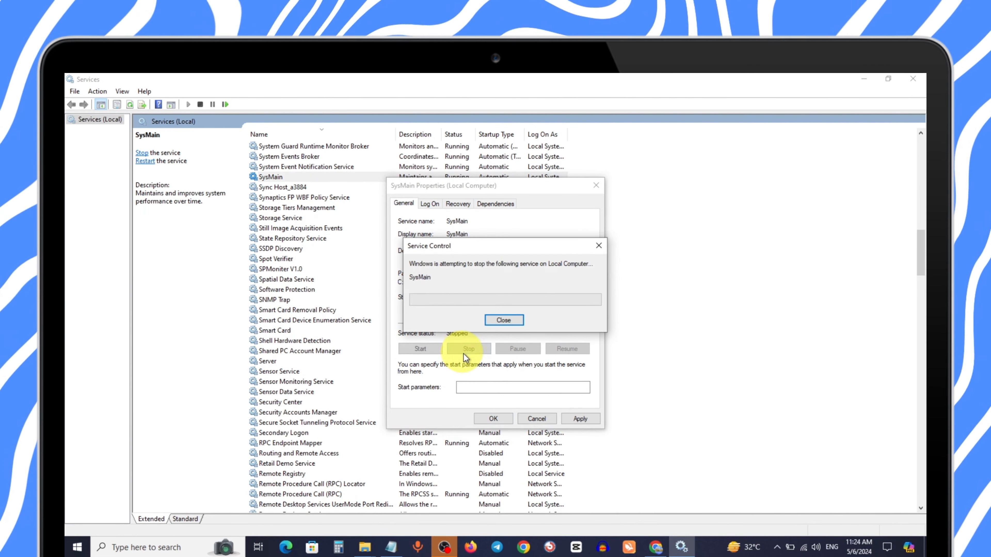
left_click(563, 416)
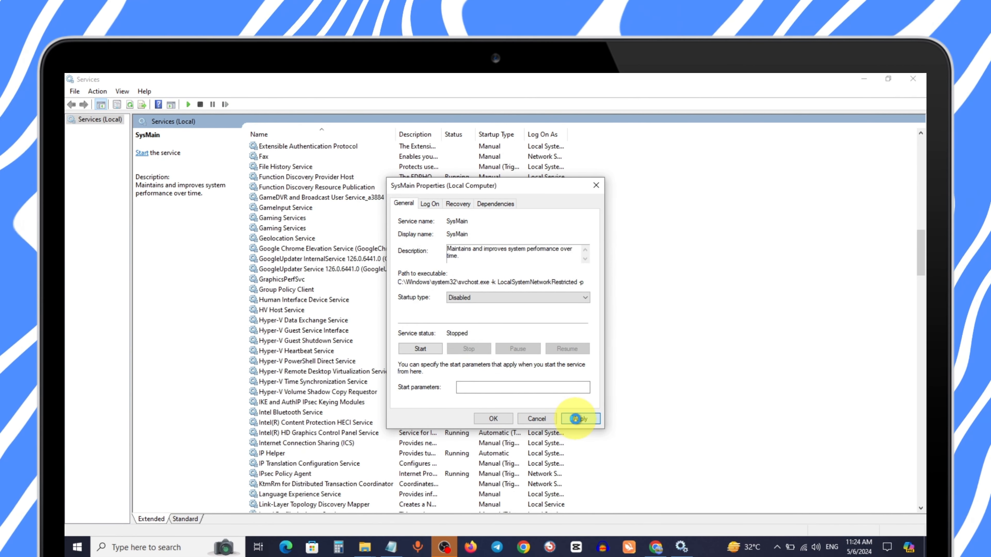
left_click(494, 419)
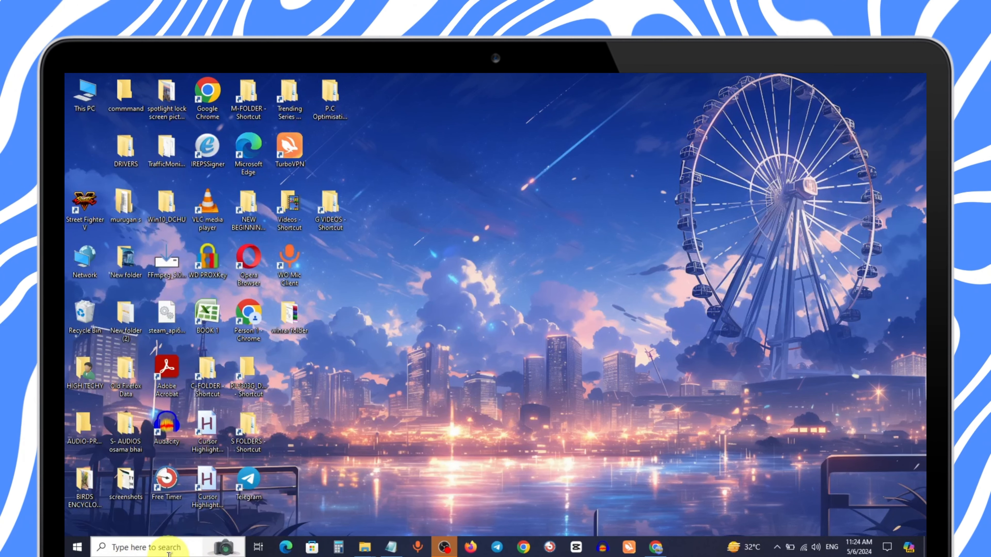
- Search Windows for "mscon" and open System Configuration
left_click(169, 548)
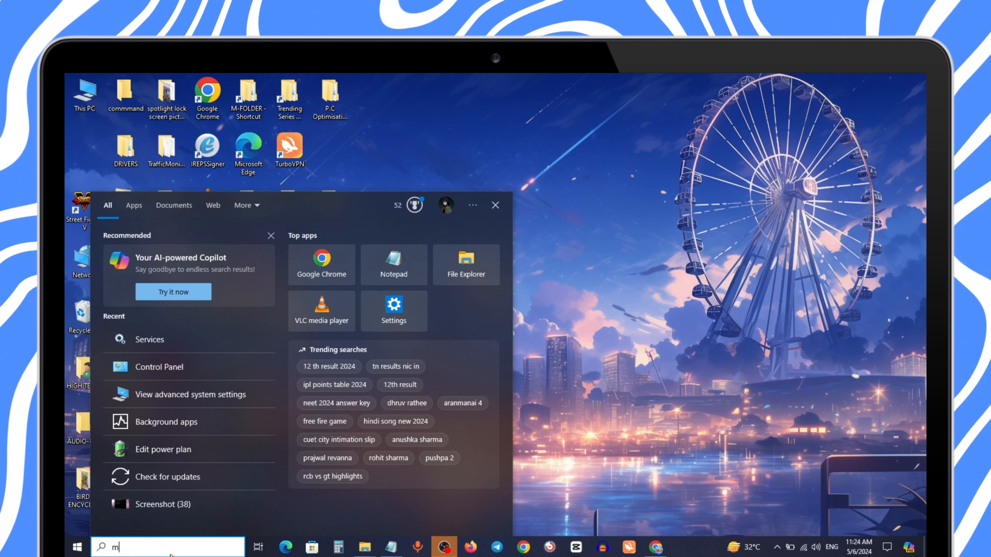
type("mscon")
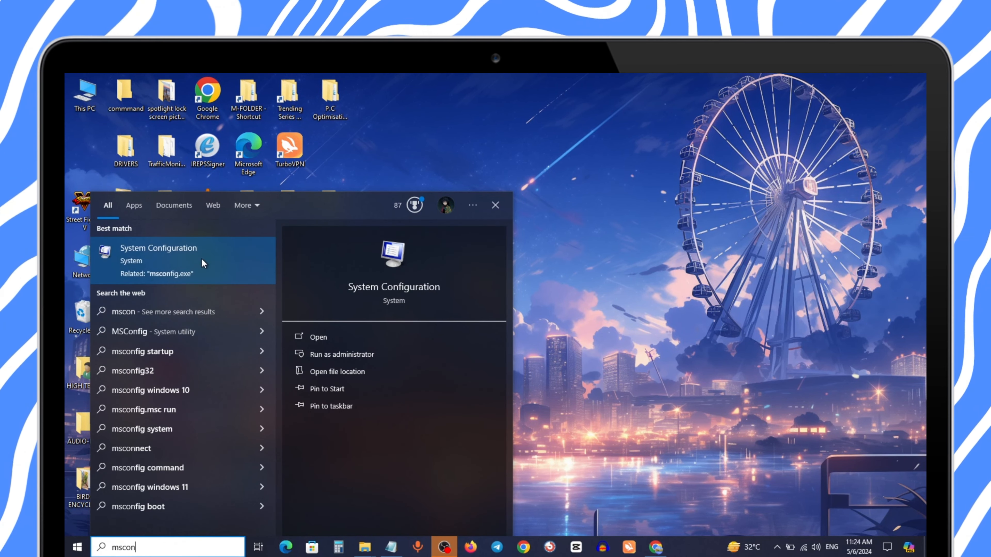
left_click(202, 263)
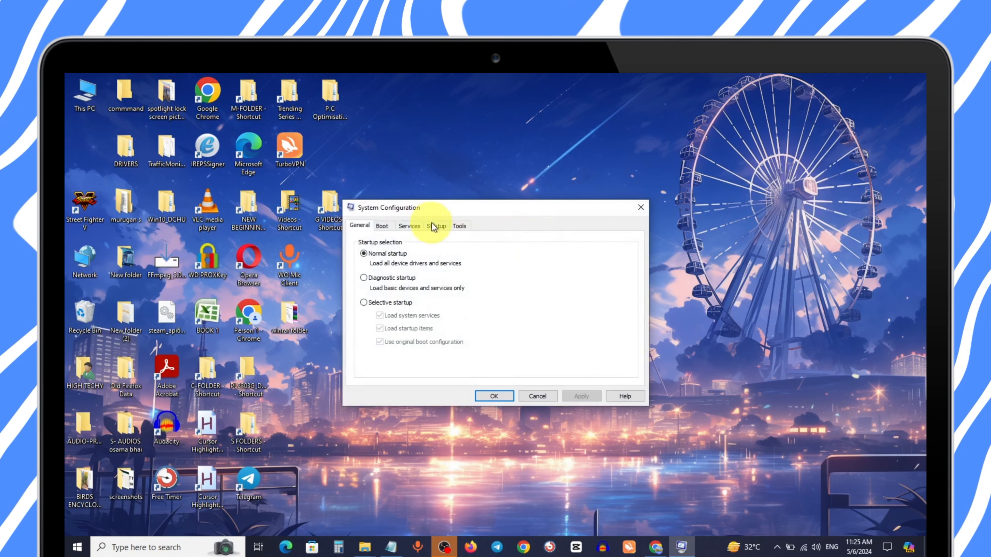
- In System Configuration's services, hide all Microsoft services, disable all the remaining ones, and apply and confirm the changes
left_click(415, 228)
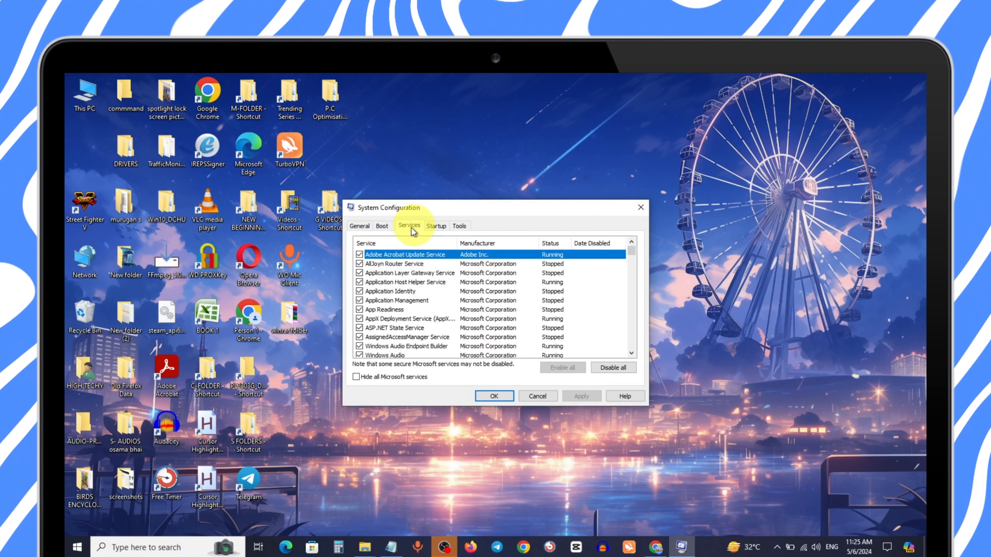
left_click(359, 378)
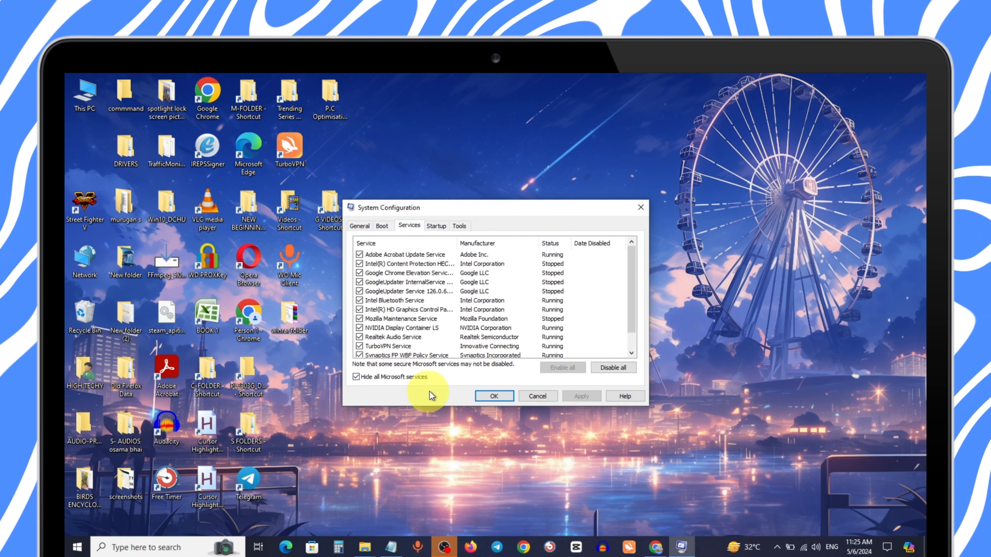
scroll(432, 319, "down", 1)
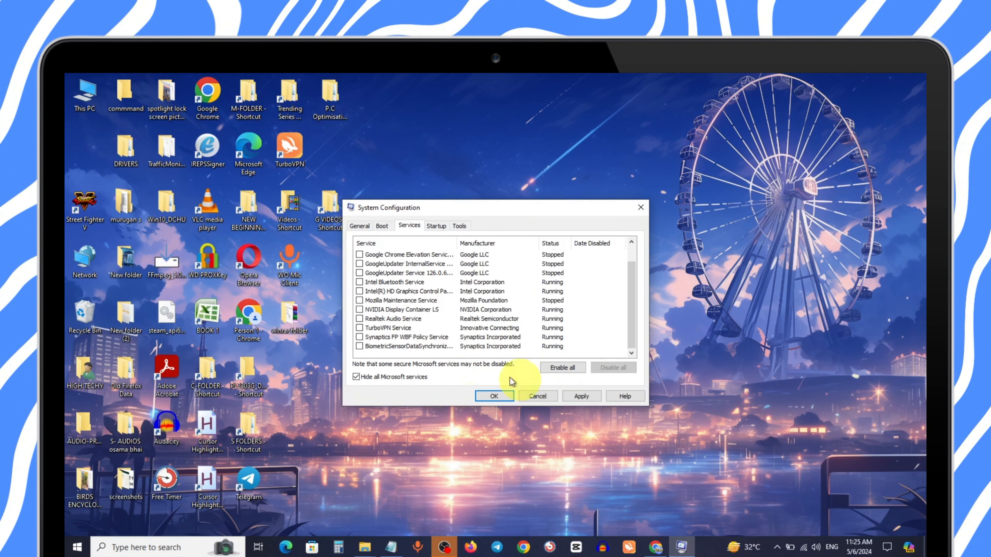
scroll(490, 319, "up", 1)
scroll(472, 304, "down", 1)
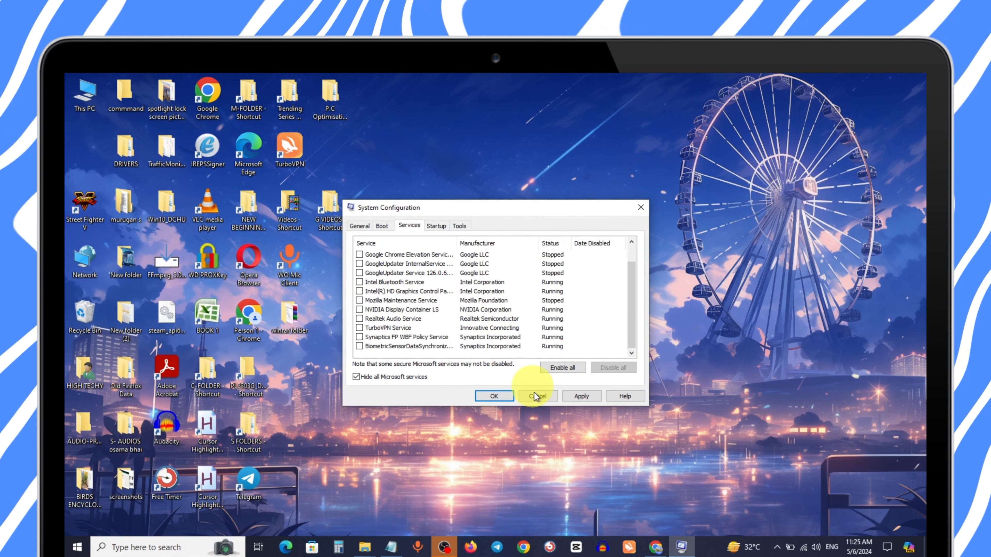
left_click(572, 399)
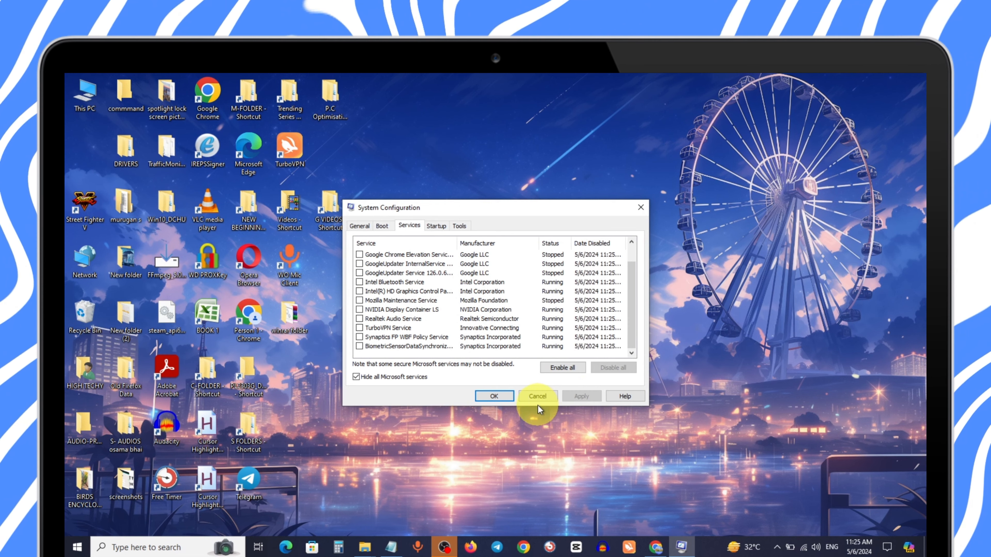
left_click(494, 396)
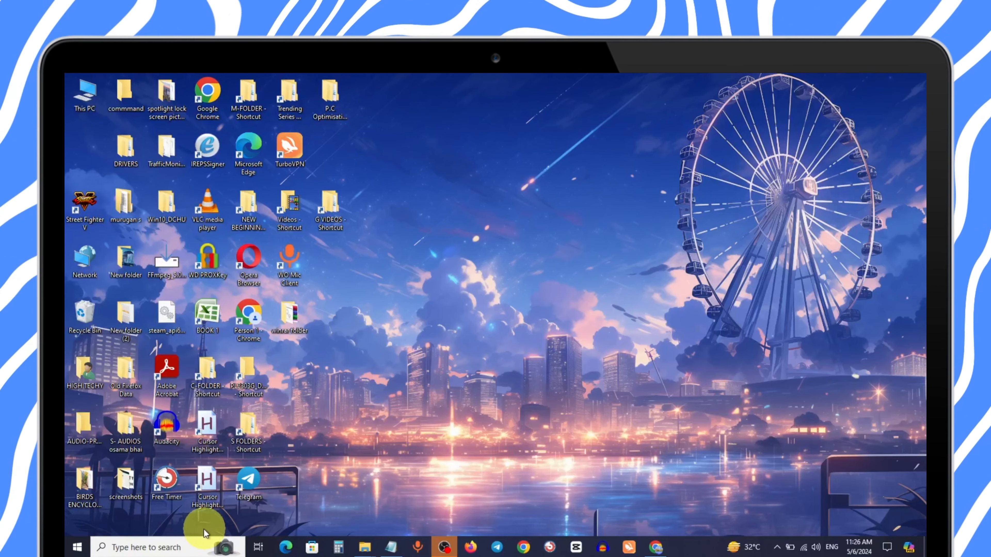
- Search Windows for "serv", open Services and bring up the properties of the Windows Update service
left_click(195, 546)
type("serv")
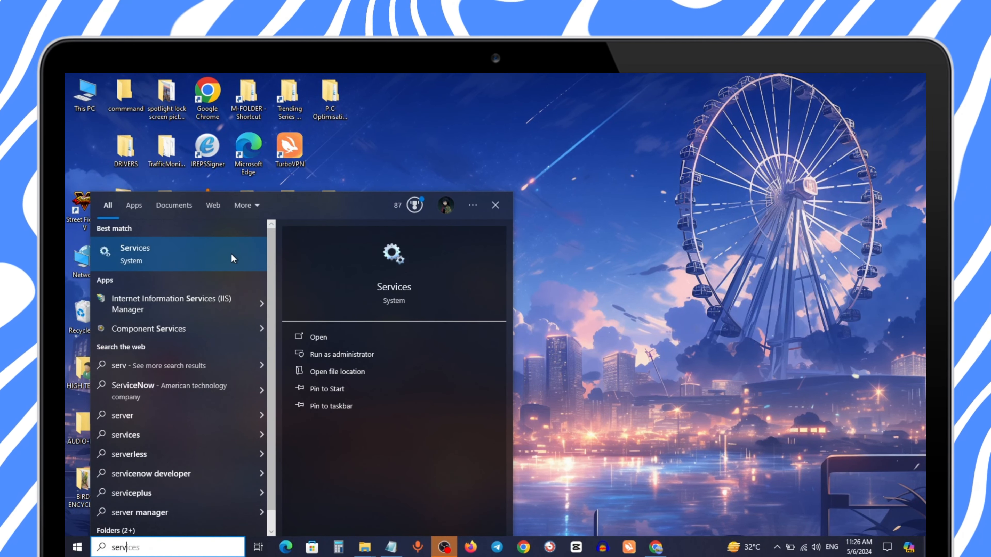
left_click(218, 252)
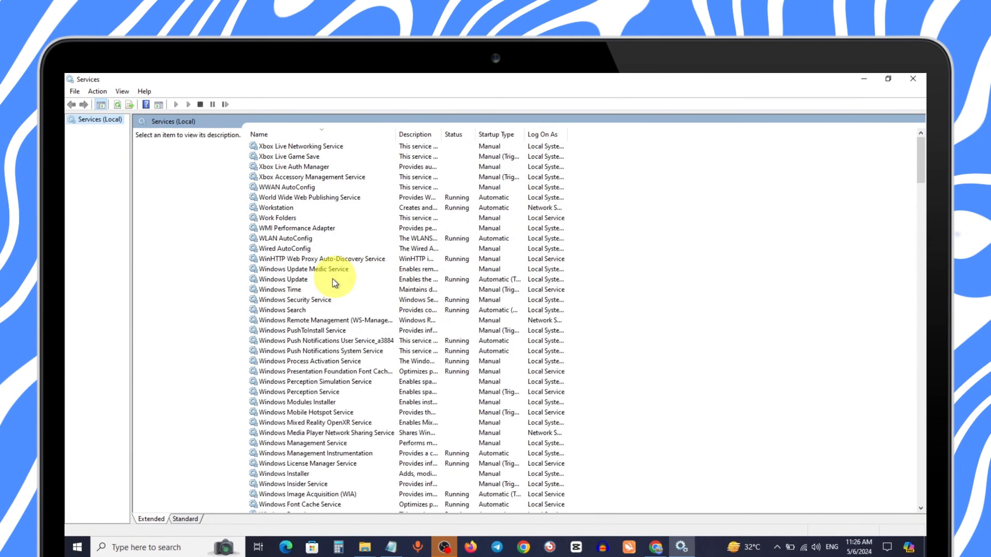
left_click(295, 280)
double_click(299, 279)
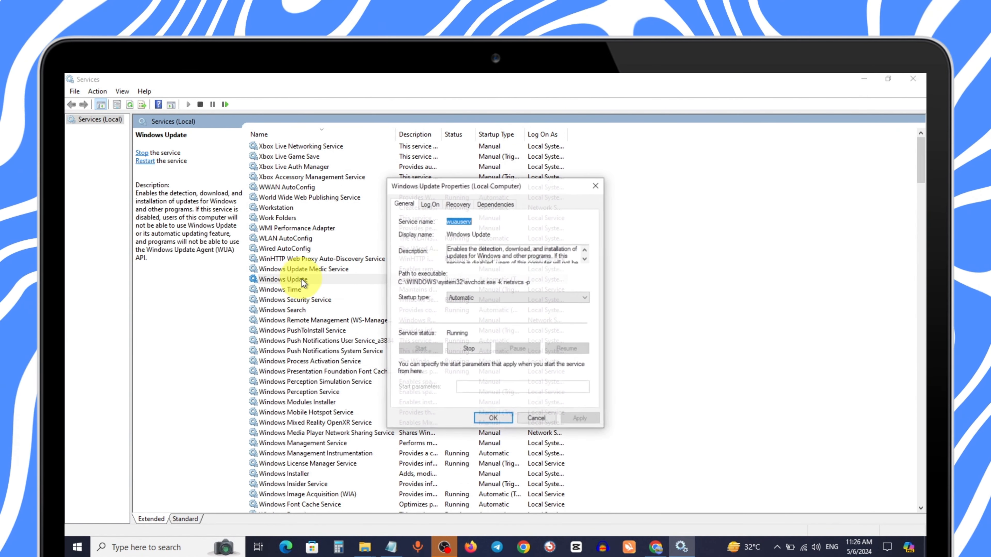
- Set Windows Update's startup type to Disabled, stop the service, and apply the changes
left_click(476, 297)
left_click(474, 328)
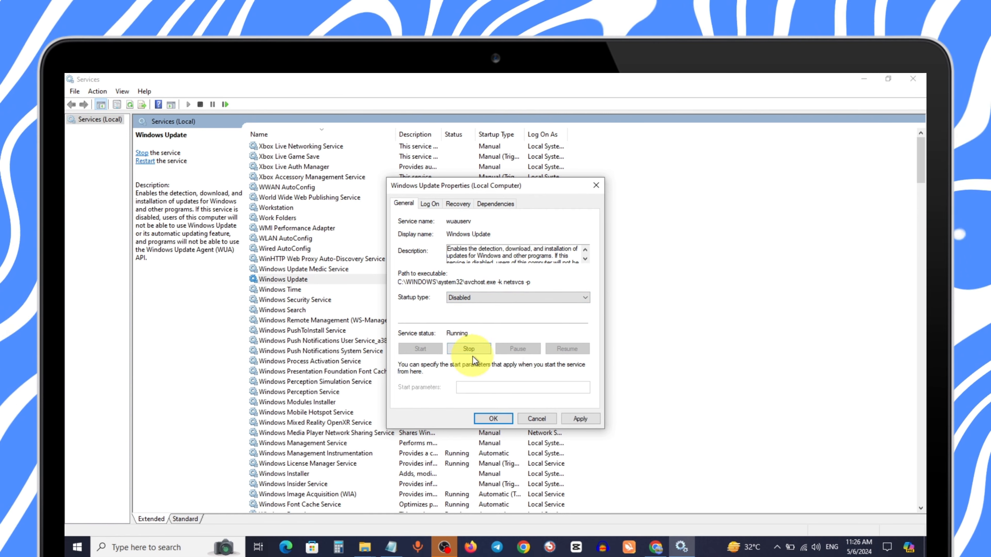
left_click(469, 350)
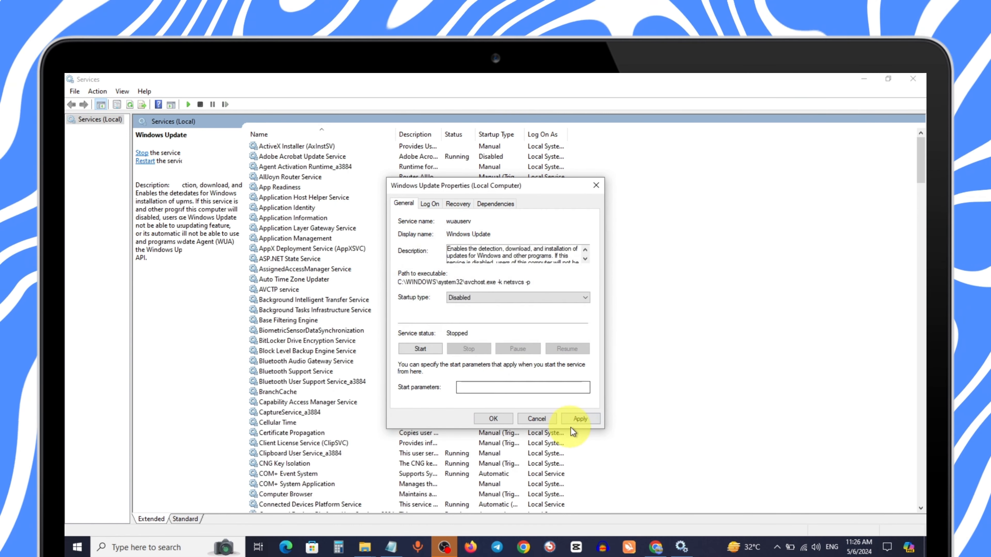
left_click(576, 420)
left_click(493, 419)
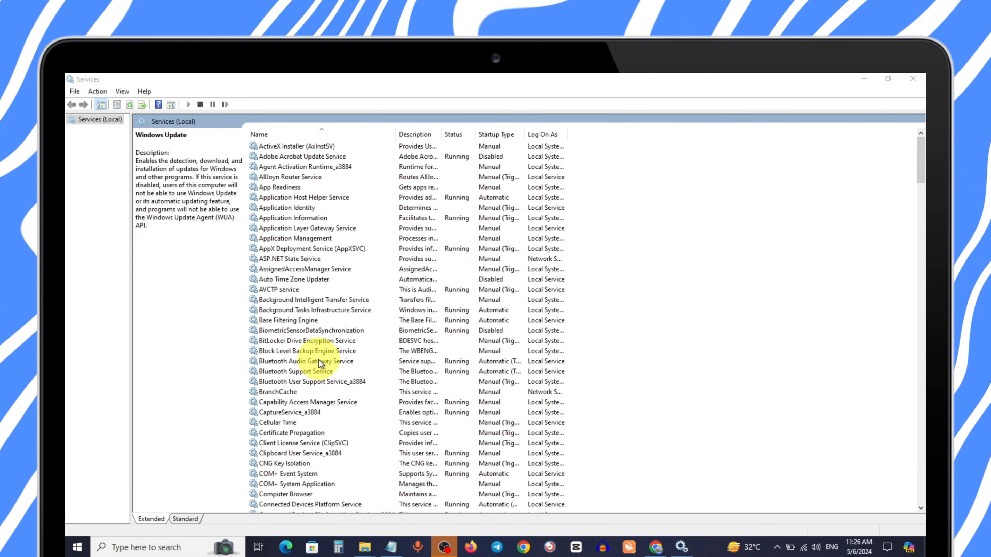
- Find the Windows Search service in the services list and open its properties
left_click(319, 359)
key("w")
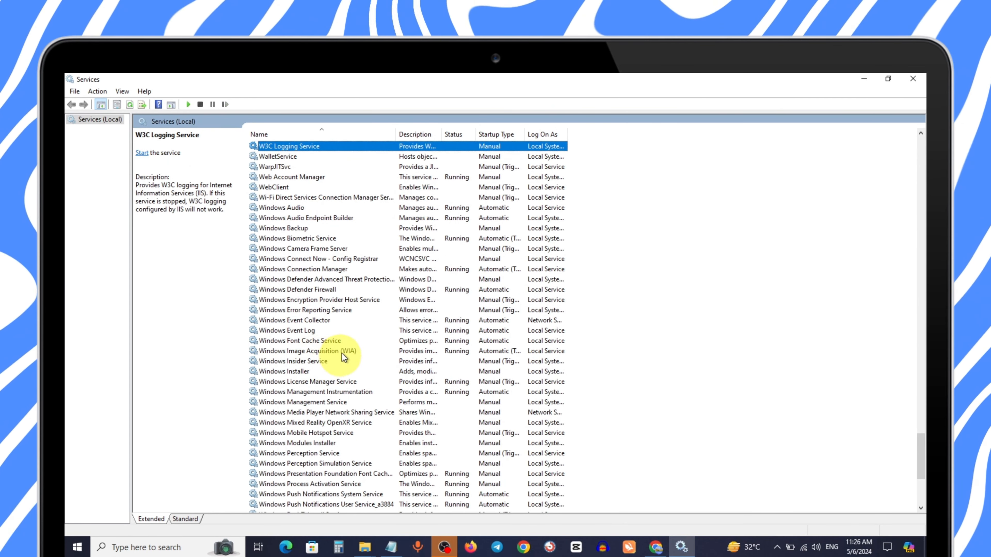
scroll(328, 456, "down", 3)
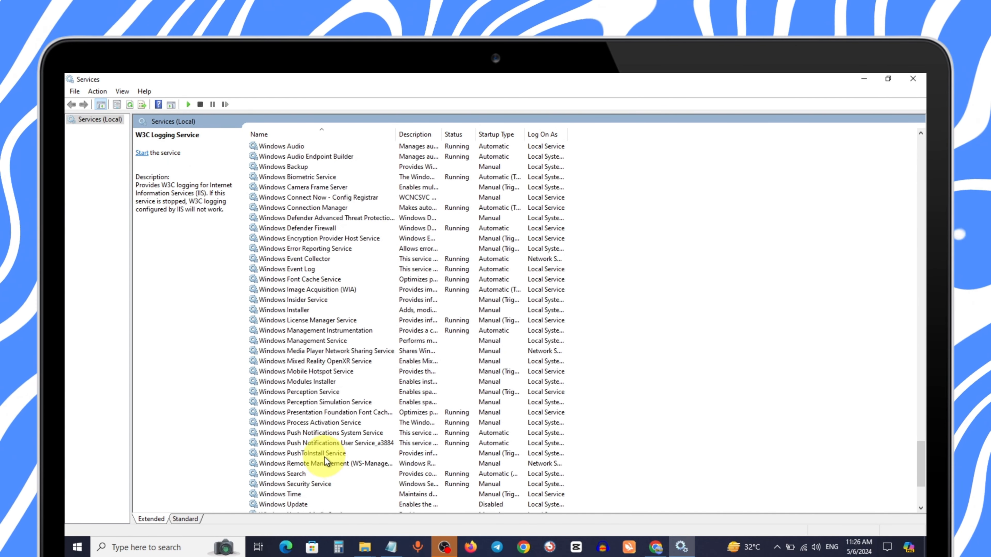
left_click(283, 444)
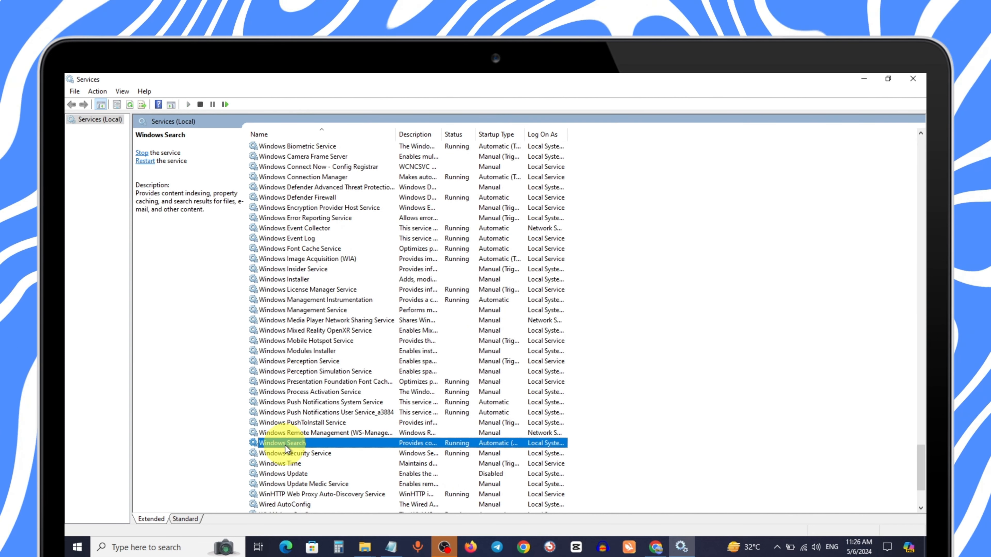
double_click(286, 445)
- Set Windows Search's startup type to Disabled, request stopping the service, apply the changes, and close Services
left_click(514, 300)
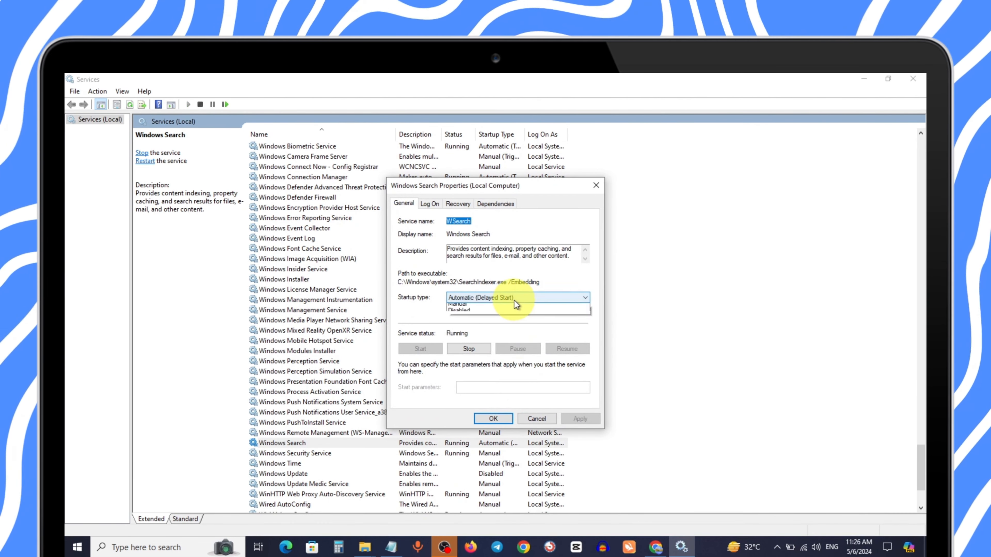
left_click(472, 329)
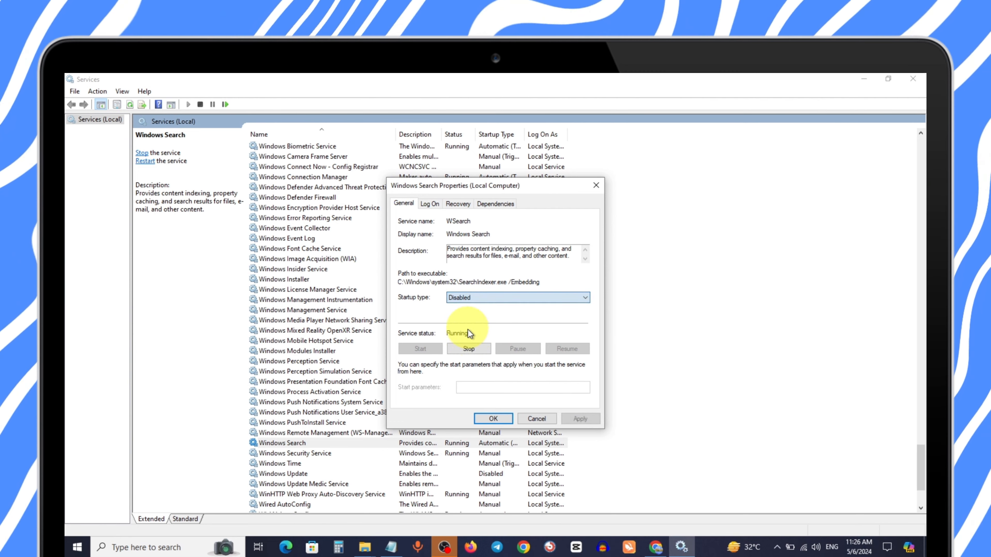
left_click(469, 349)
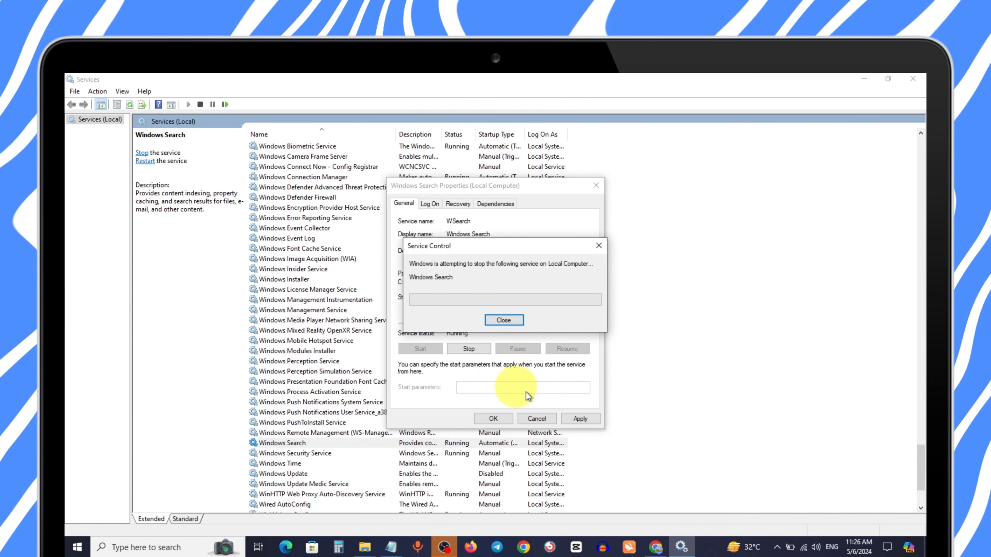
left_click(579, 419)
left_click(579, 355)
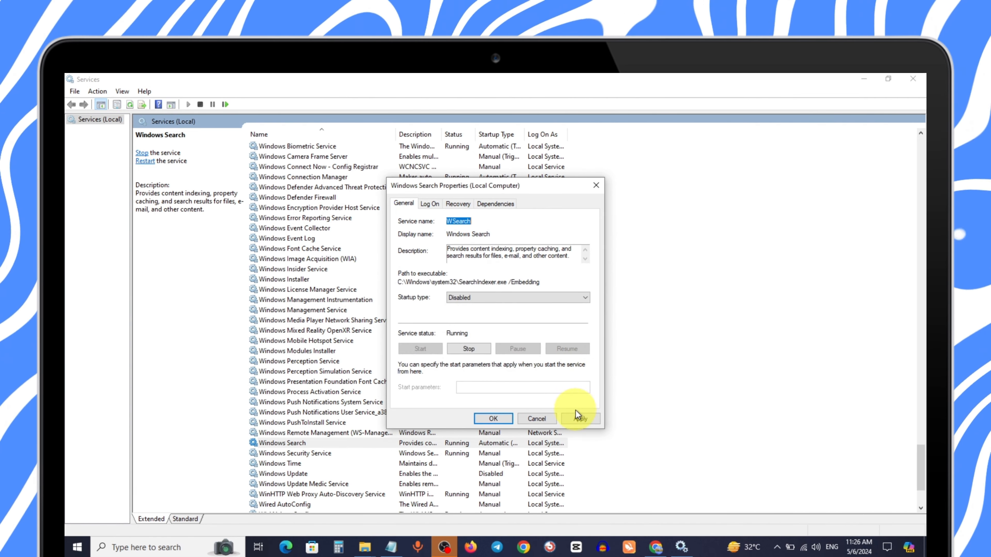
left_click(493, 419)
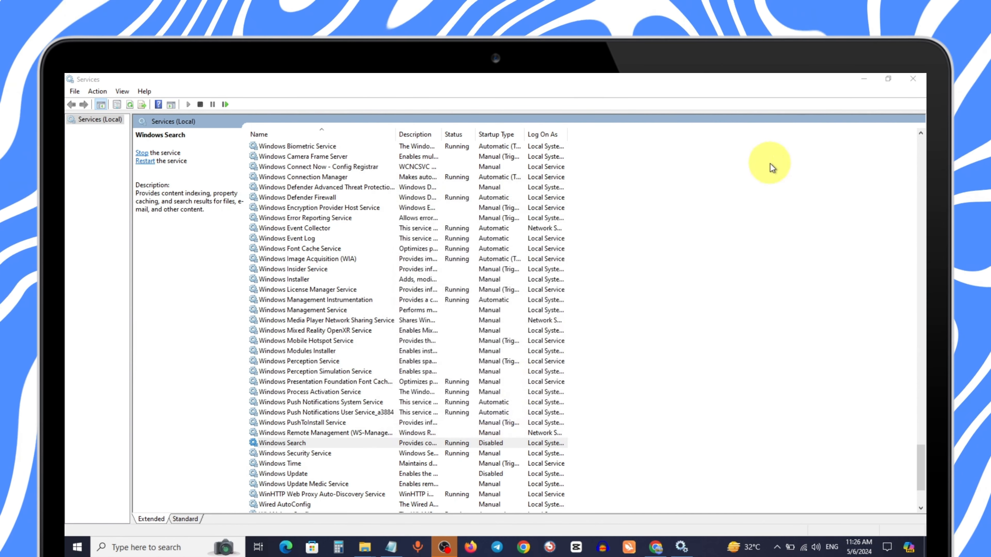
left_click(913, 79)
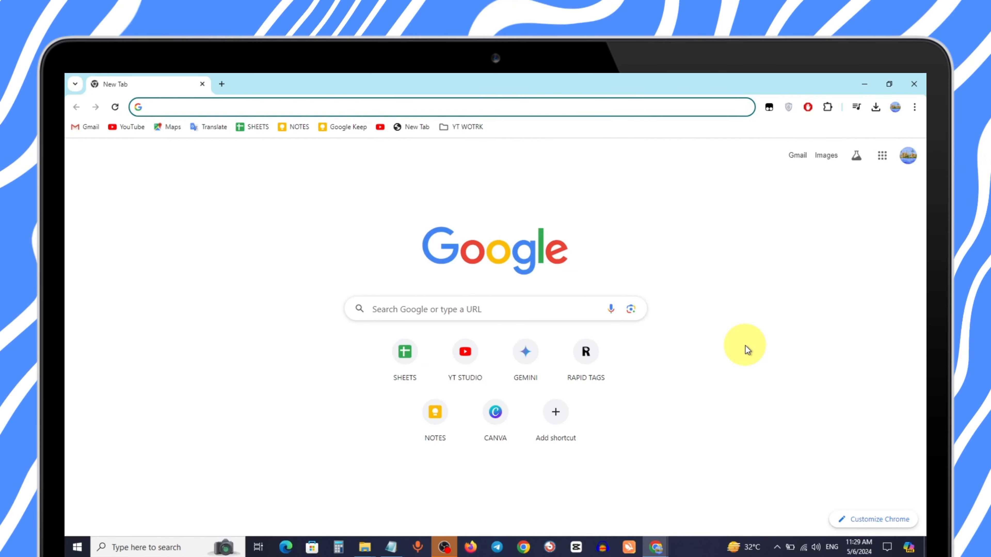
- Open the Task Manager in Google Chrome and widen its window to examine the running browser processes
left_click(915, 106)
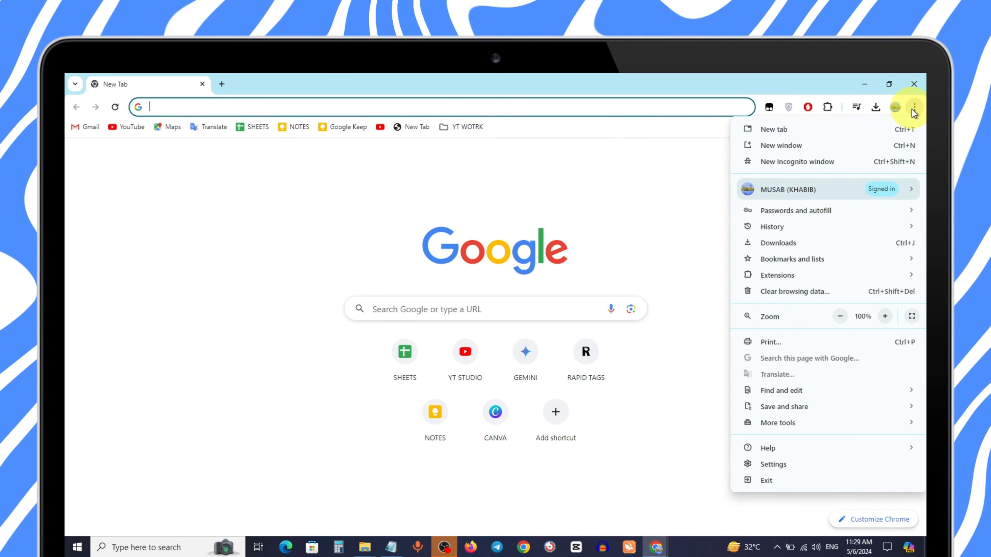
mouse_move(810, 428)
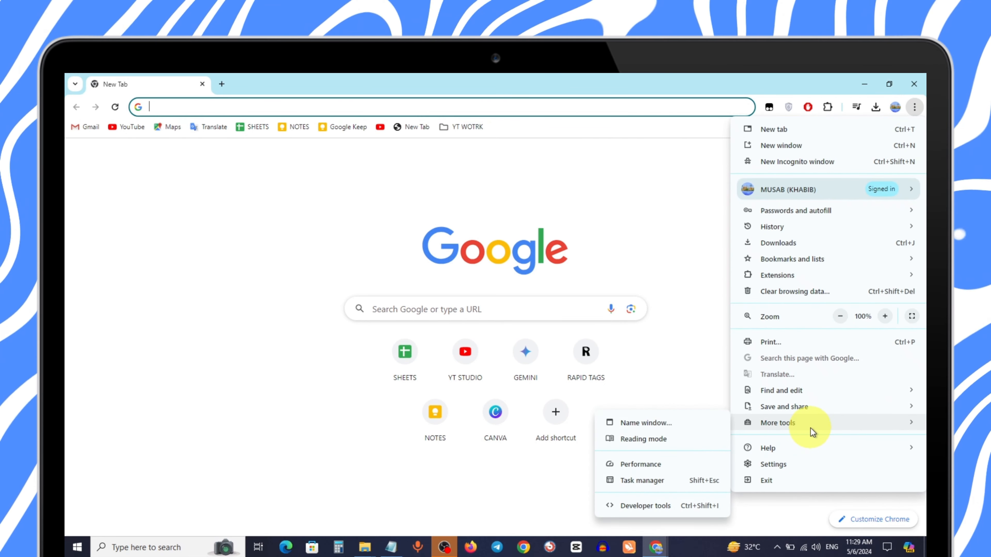
left_click(692, 485)
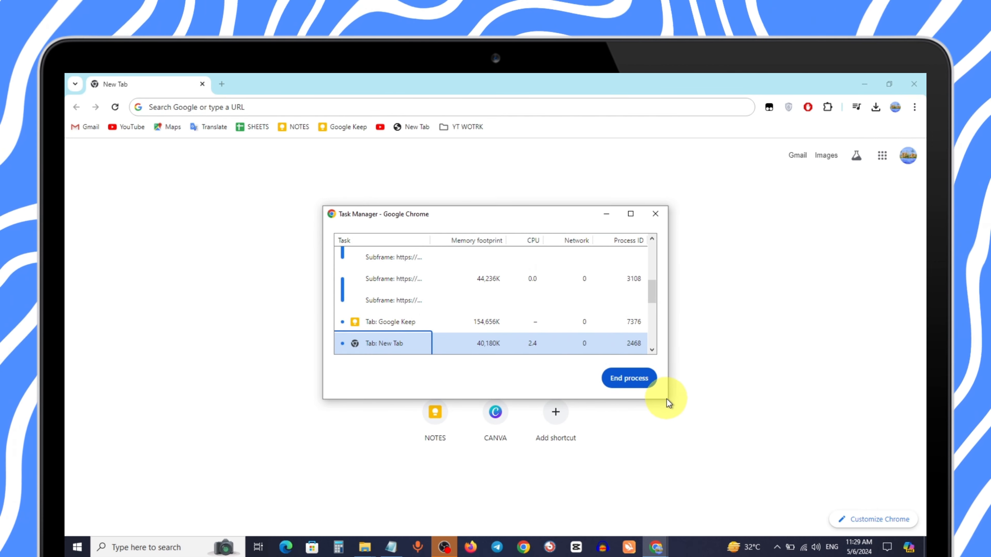
left_click_drag(667, 399, 741, 402)
scroll(573, 326, "down", 2)
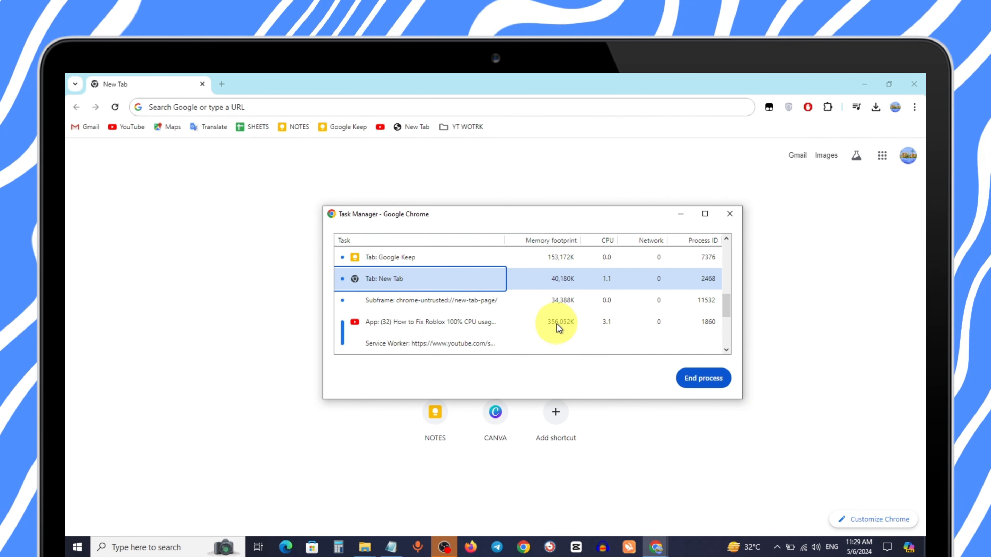
scroll(507, 322, "up", 1)
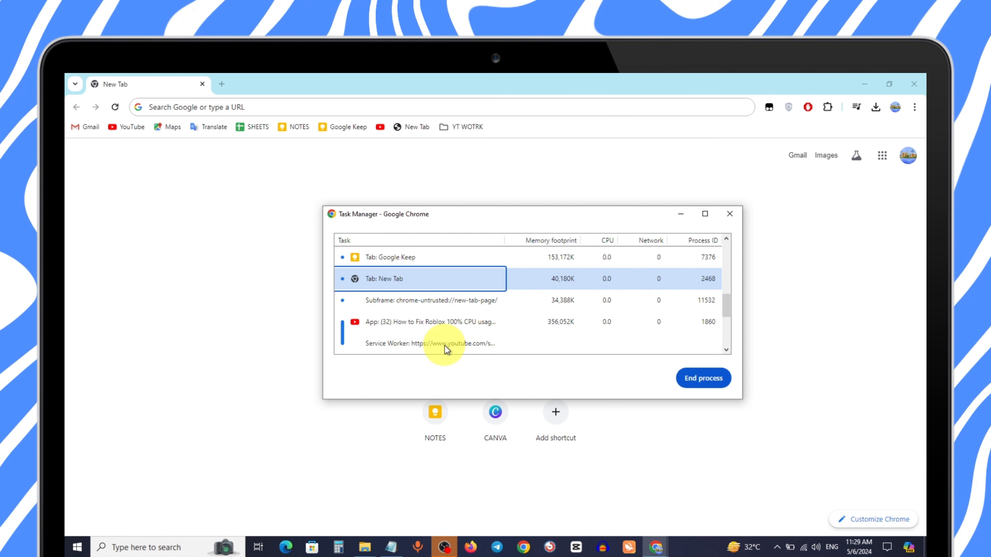
- End the subframe process chrome-untrusted://new-tab-page/ in Chrome's Task Manager
left_click(401, 308)
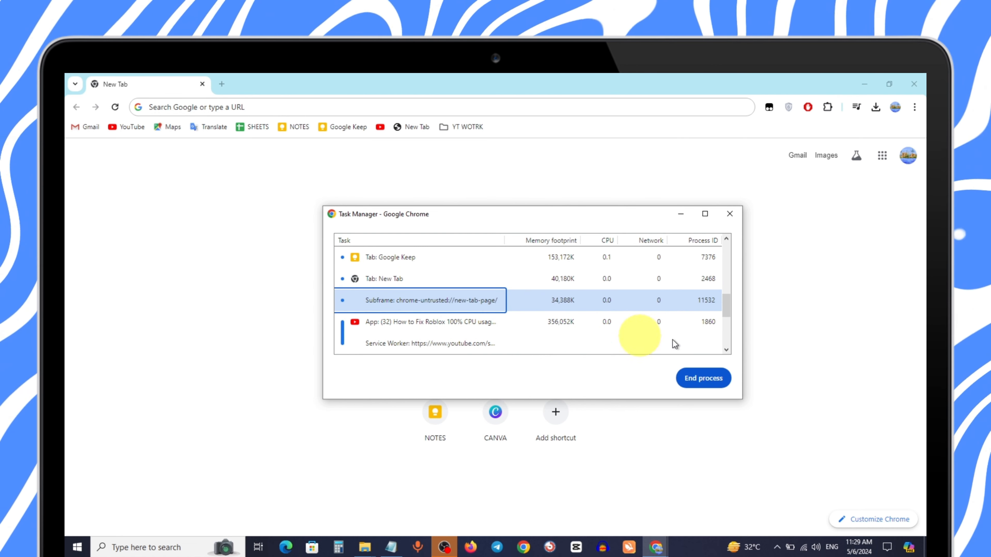
left_click(707, 375)
scroll(491, 323, "up", 1)
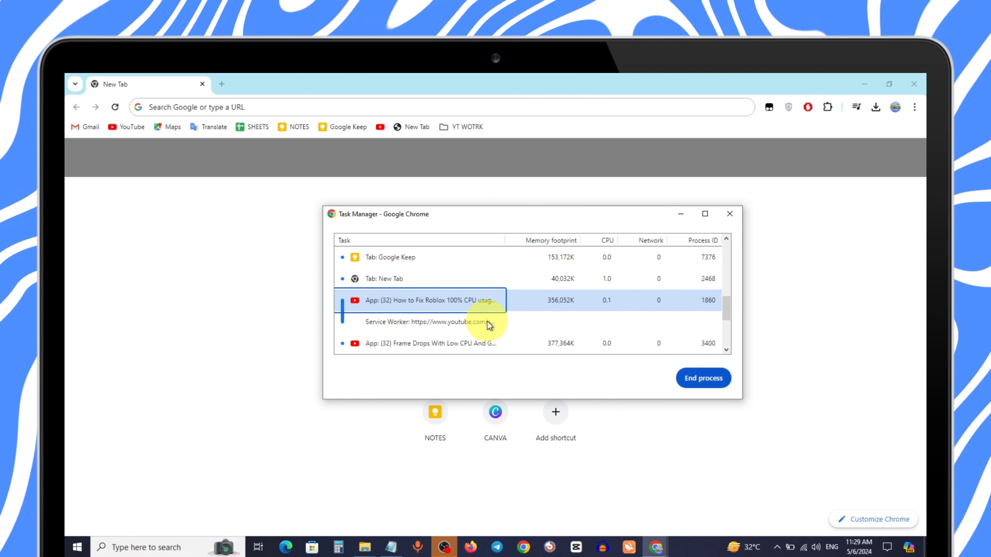
scroll(470, 332, "down", 2)
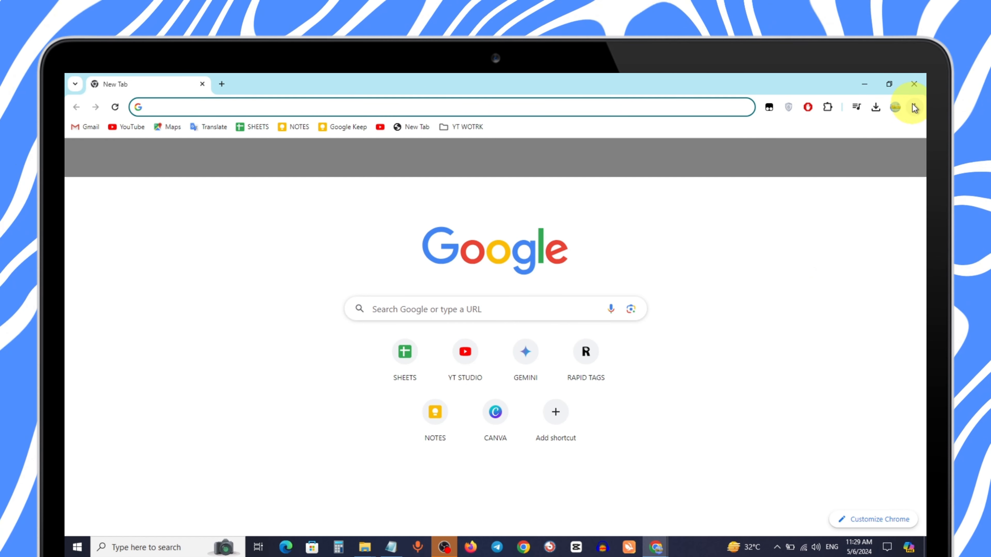
- Open Chrome's extension management page and remove the Google Docs Offline extension
left_click(914, 107)
mouse_move(804, 276)
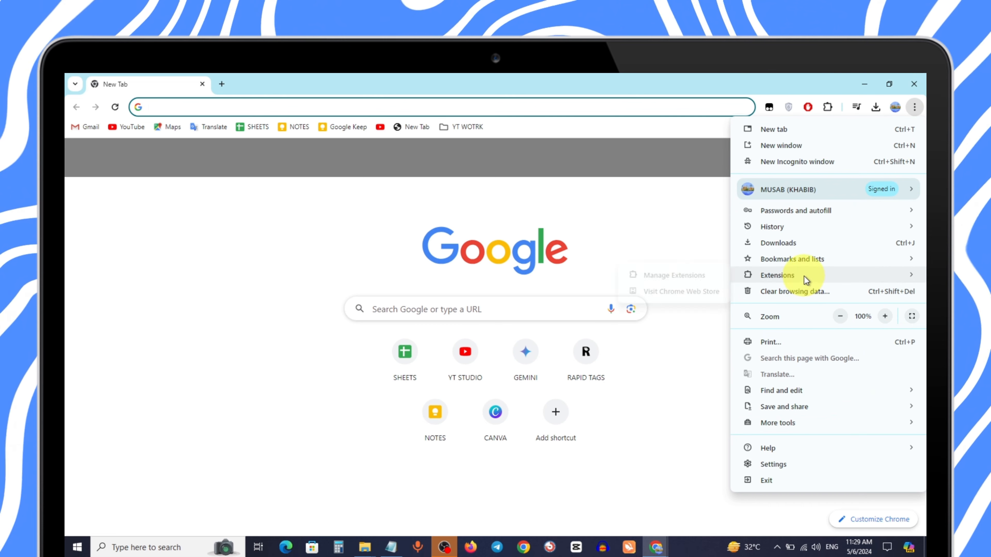
left_click(678, 278)
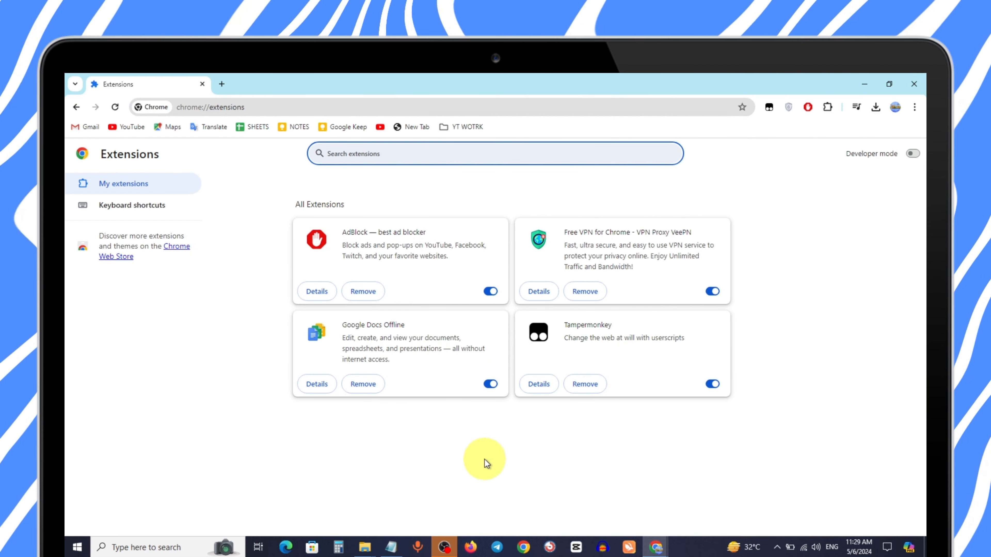
left_click(357, 386)
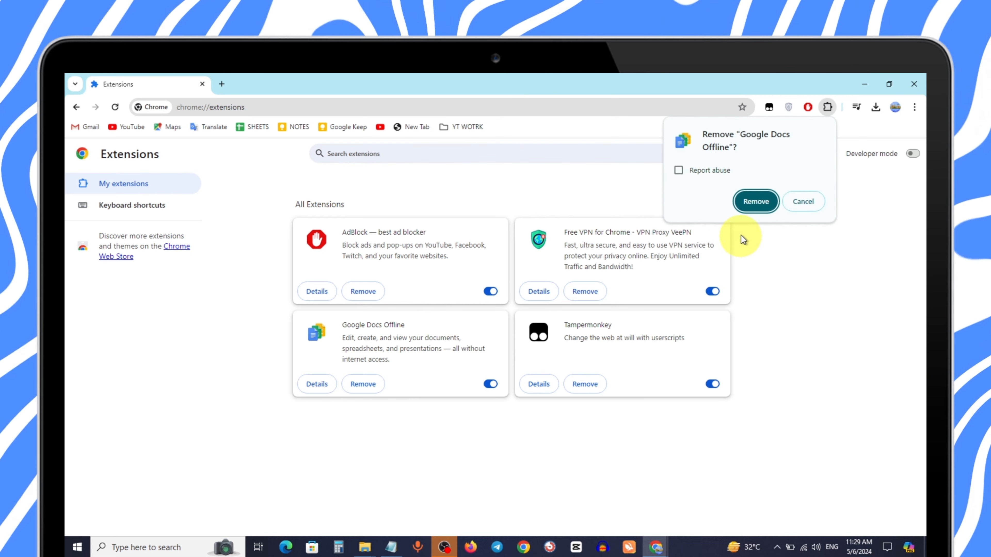
left_click(751, 205)
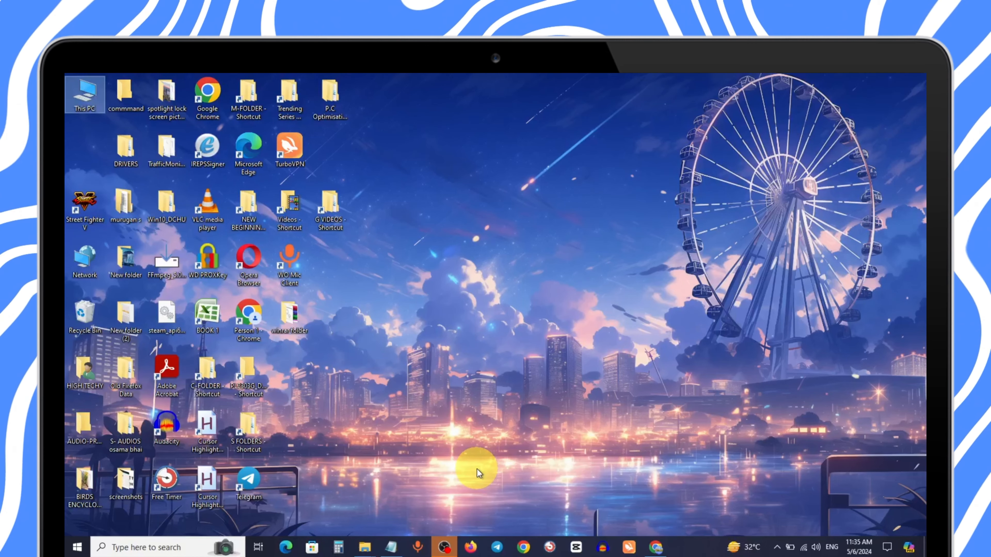
- Run systemreset.exe in an administrator PowerShell window and choose the Keep my files reset option
right_click(80, 547)
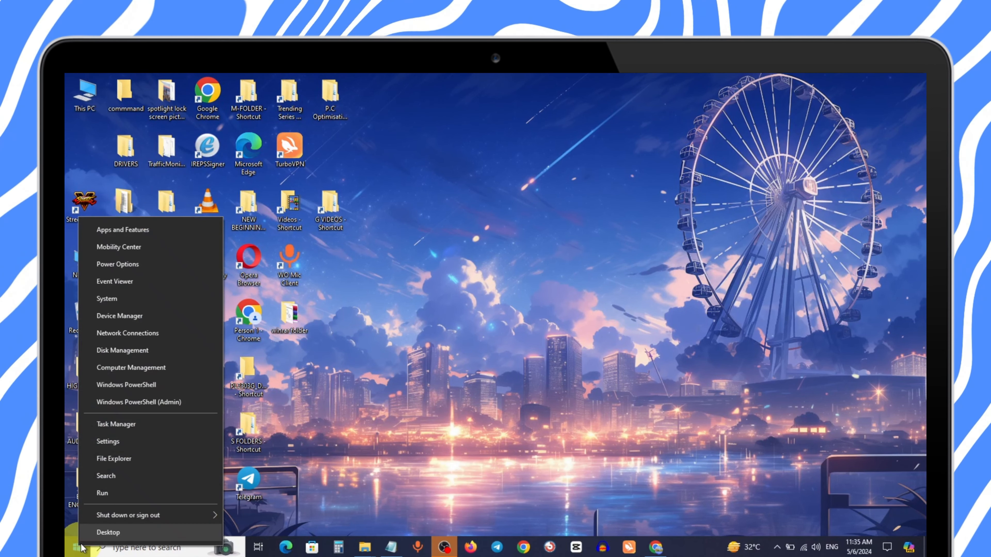
left_click(158, 402)
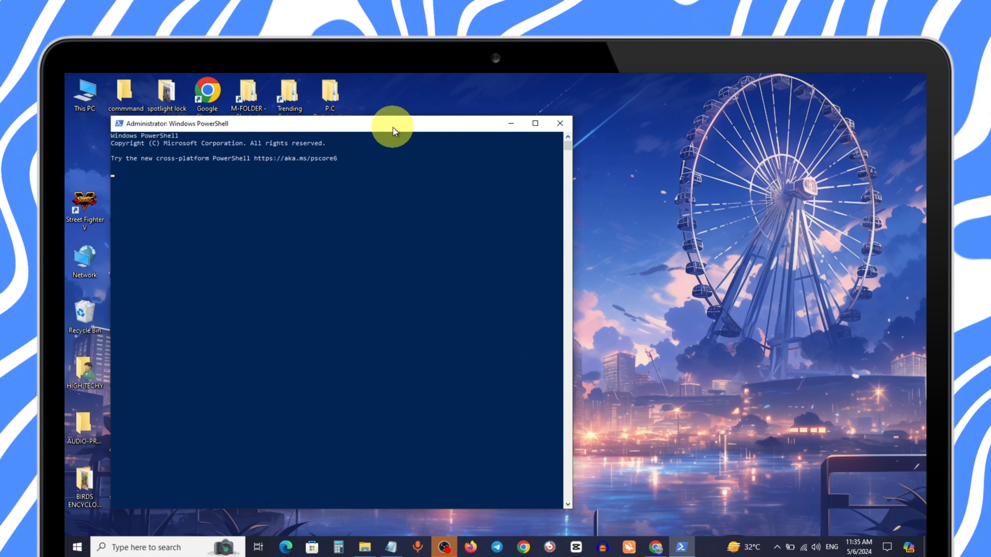
left_click_drag(394, 127, 496, 128)
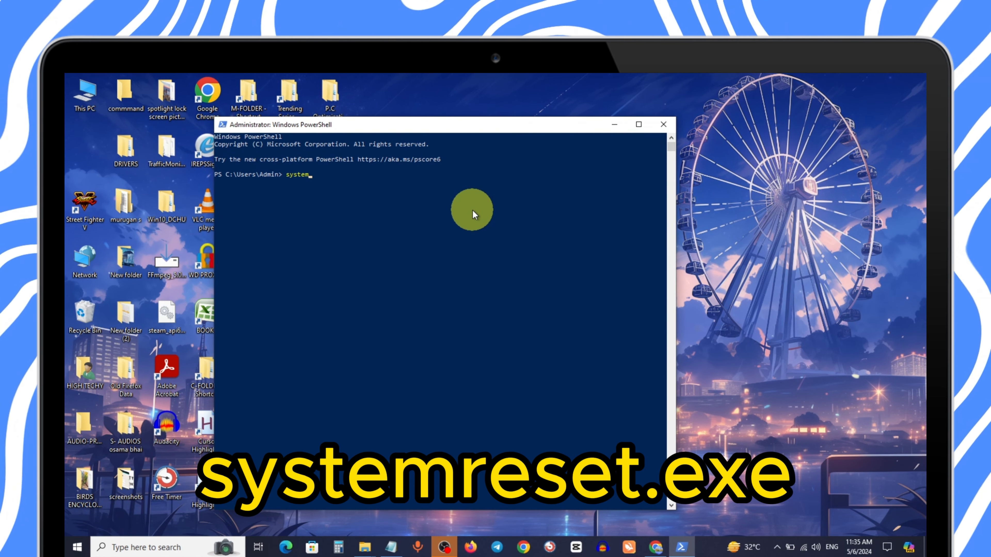
type("systemreset")
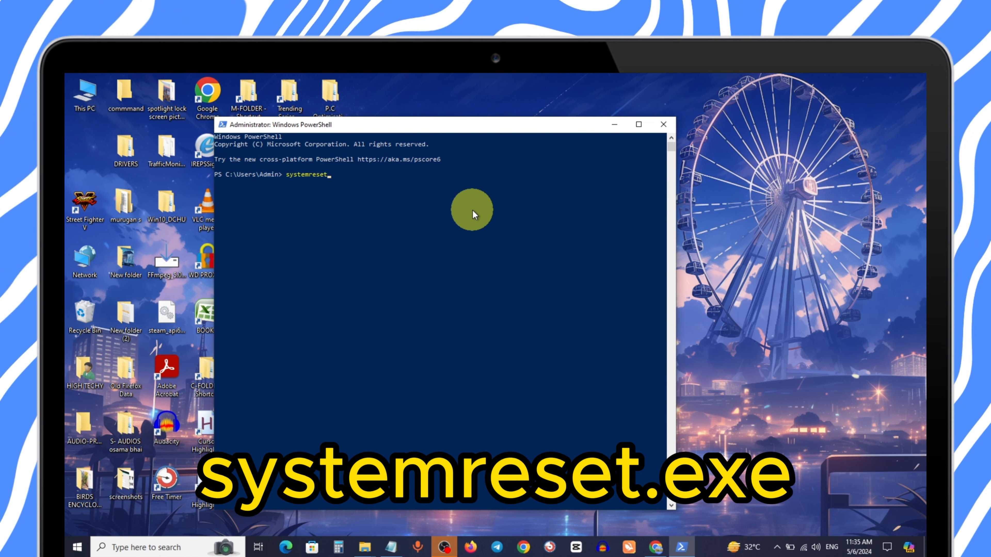
type(".ex")
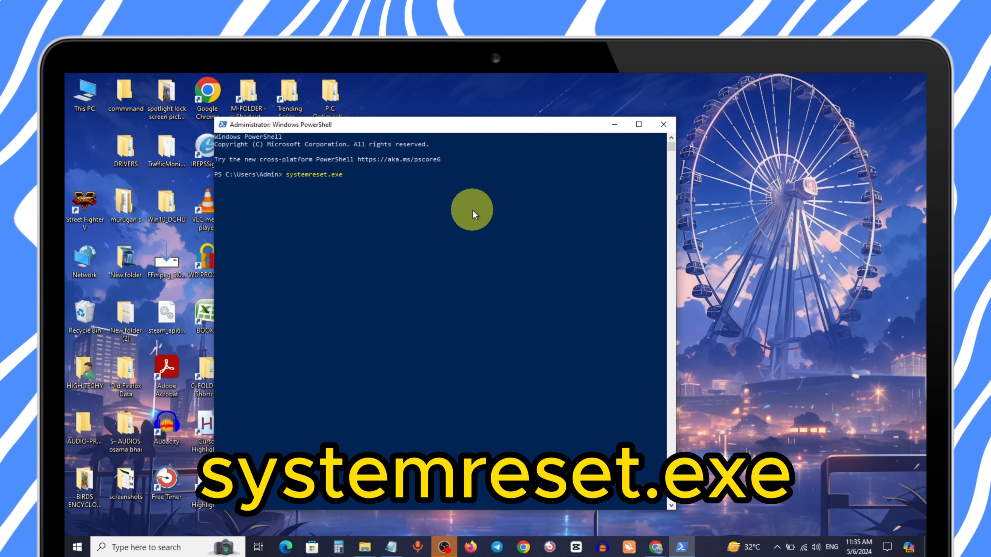
type("e")
key("Return")
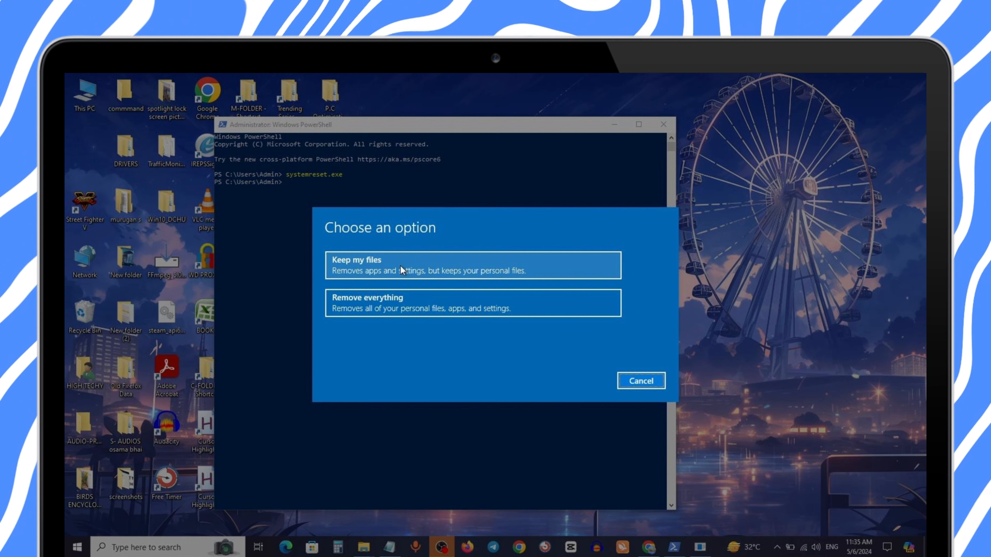
left_click(375, 269)
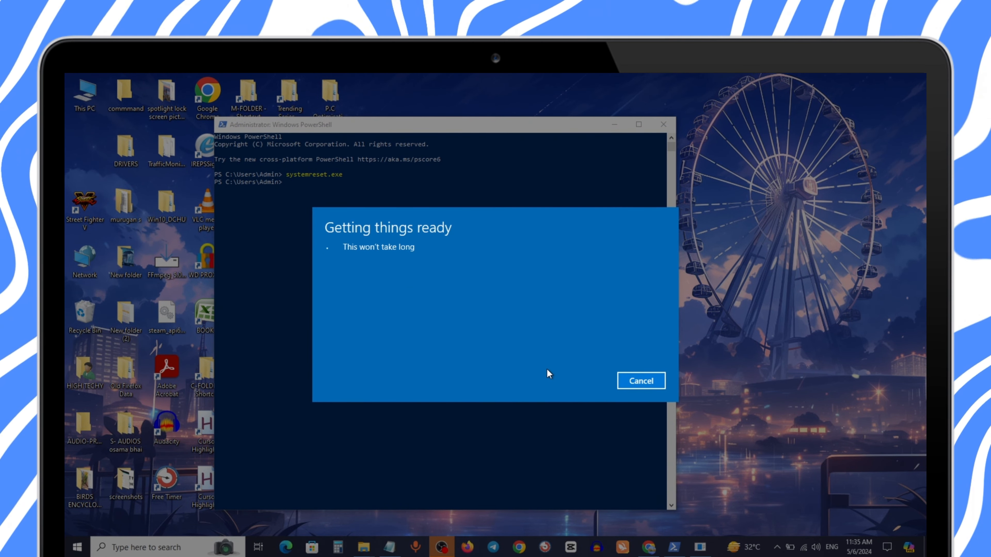
scroll(546, 369, "down", 5)
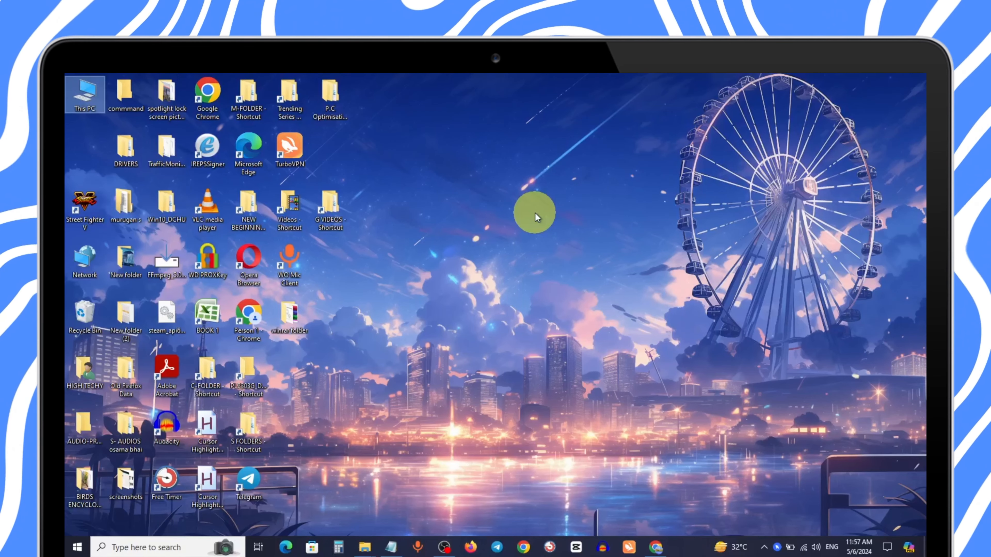
- Find Edit power plan through Windows search, open its advanced power settings, and select the High performance plan
left_click(143, 548)
type("d")
key("BackSpace")
type("edit")
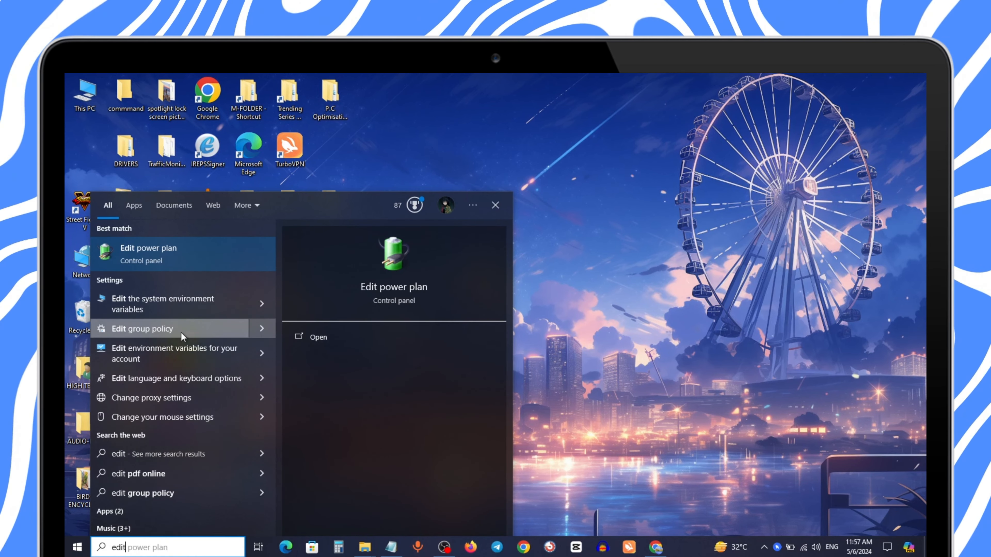
left_click(156, 254)
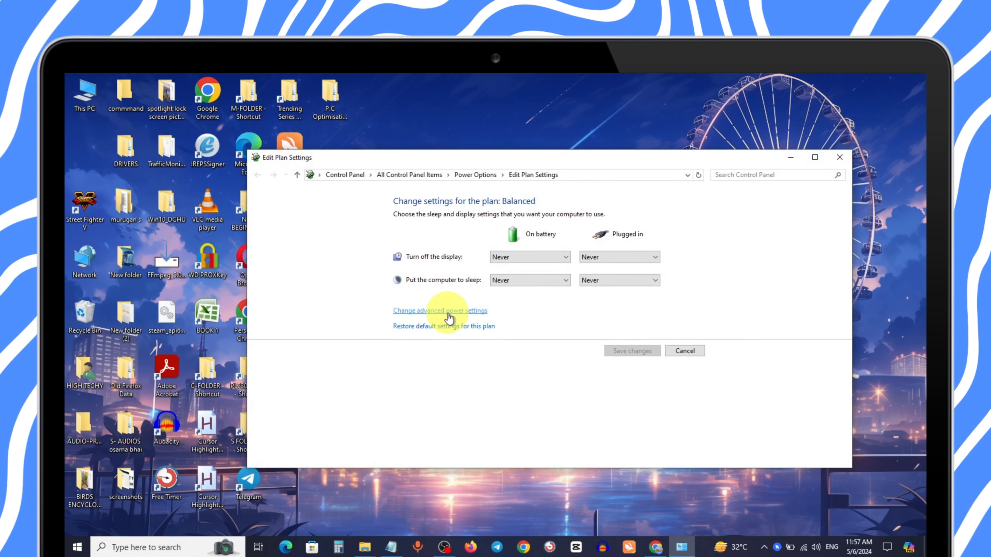
left_click(448, 314)
left_click_drag(282, 144, 573, 189)
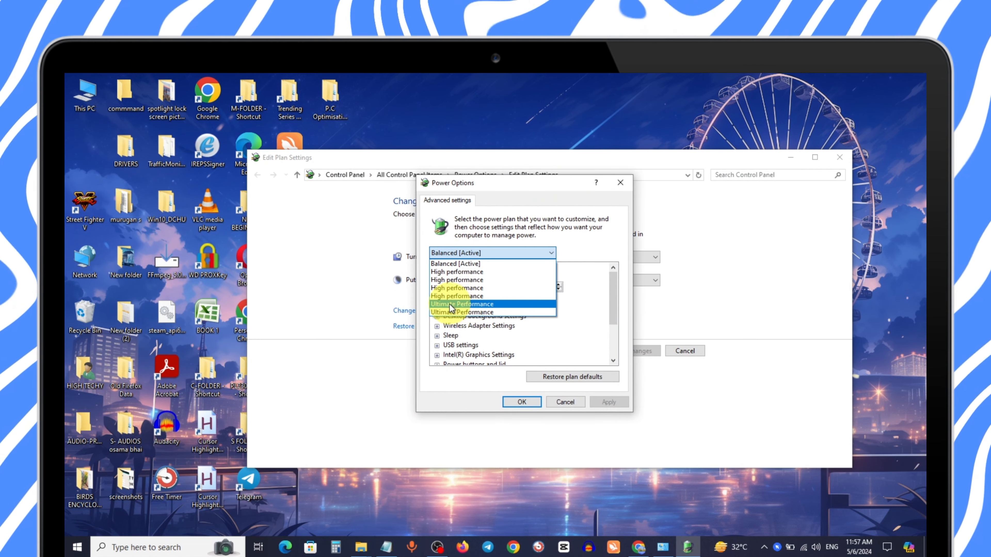
left_click(456, 297)
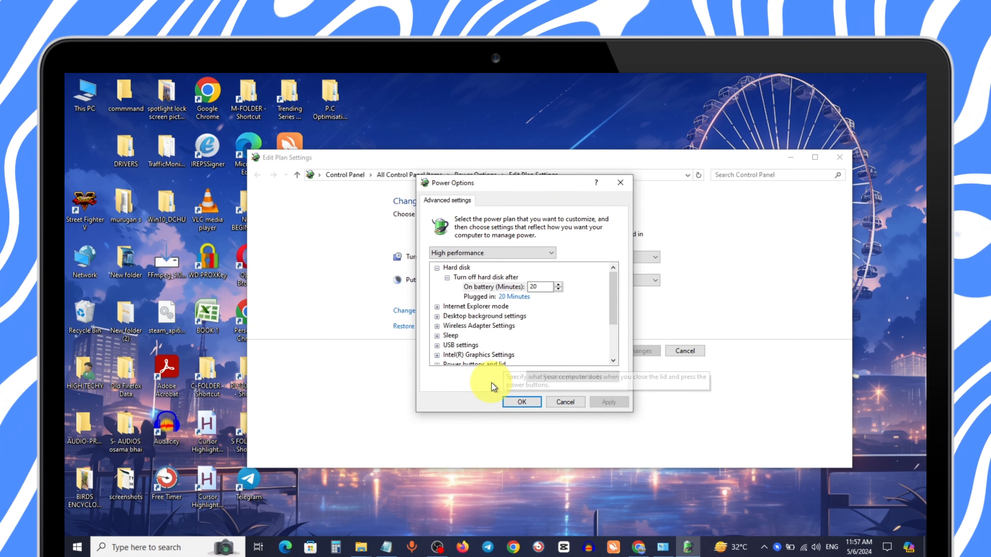
- Set the minimum processor state under Processor power management to 0% for both On battery and Plugged in
scroll(484, 343, "down", 2)
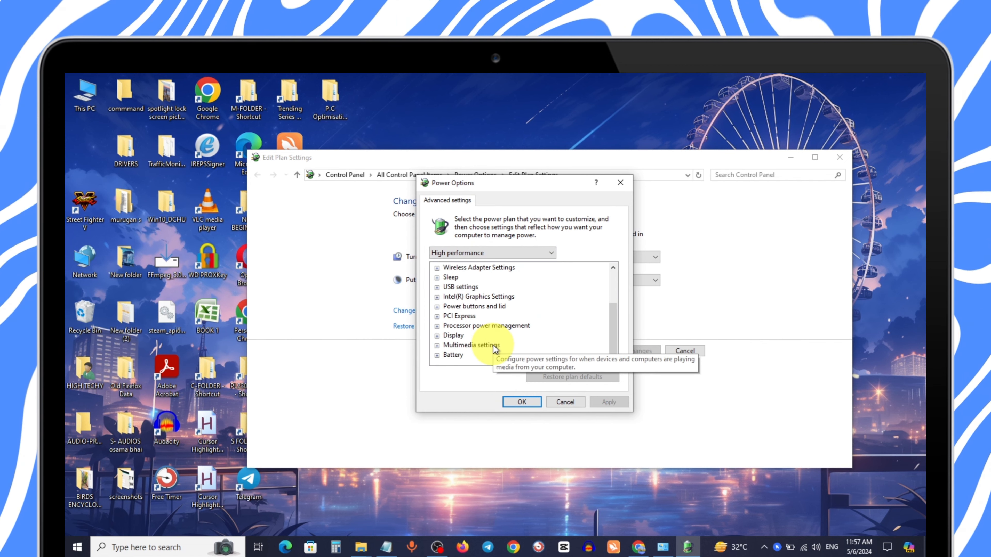
left_click(437, 326)
left_click(447, 336)
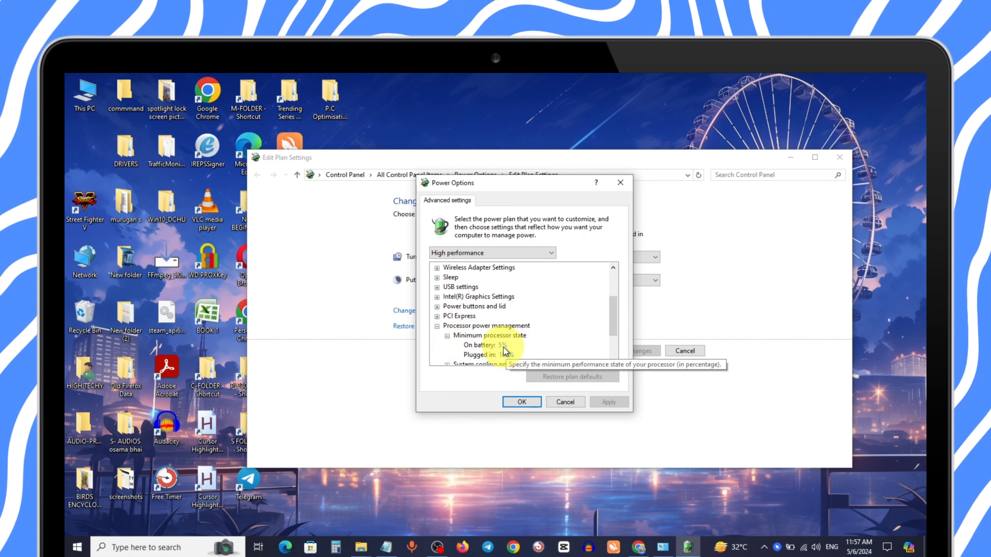
scroll(488, 339, "down", 1)
left_click(504, 315)
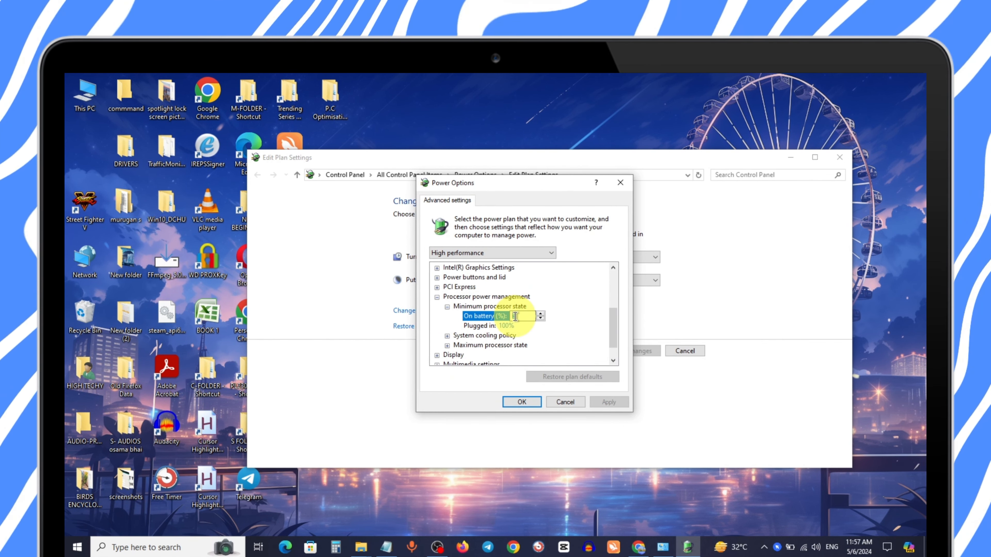
left_click(514, 326)
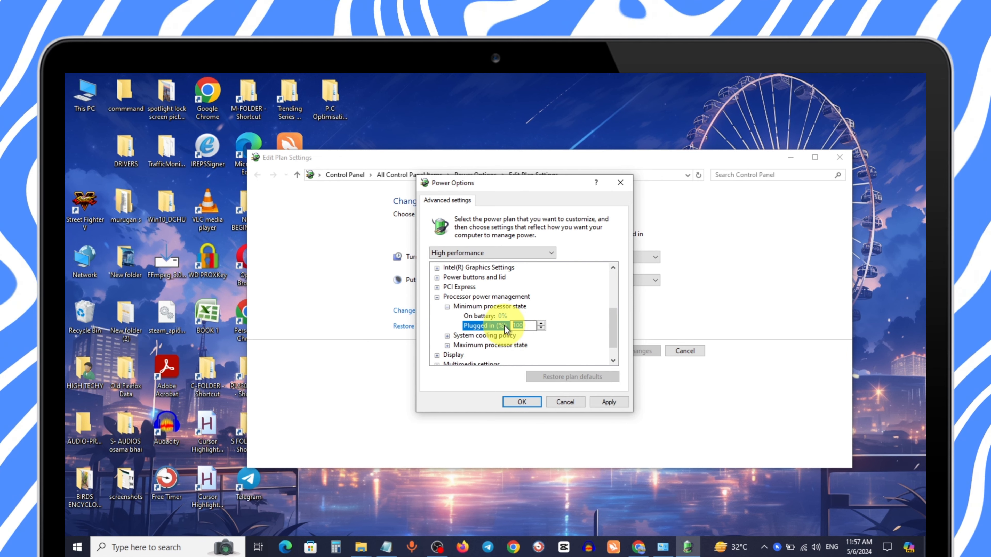
type("0")
- Review the maximum processor state for On battery and Plugged in, and apply the power plan changes
left_click(447, 345)
scroll(505, 348, "down", 1)
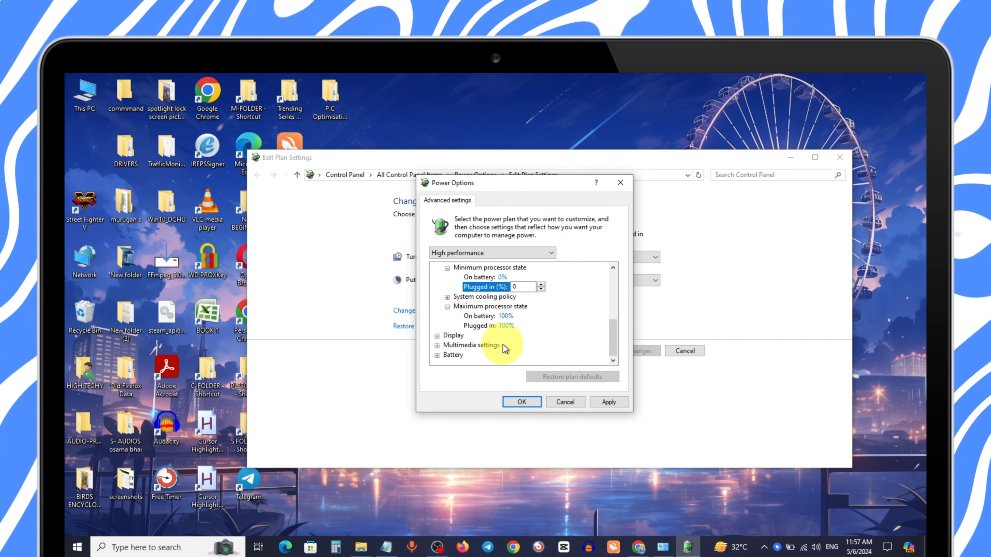
left_click(509, 316)
left_click(511, 326)
scroll(523, 322, "up", 3)
scroll(546, 344, "down", 1)
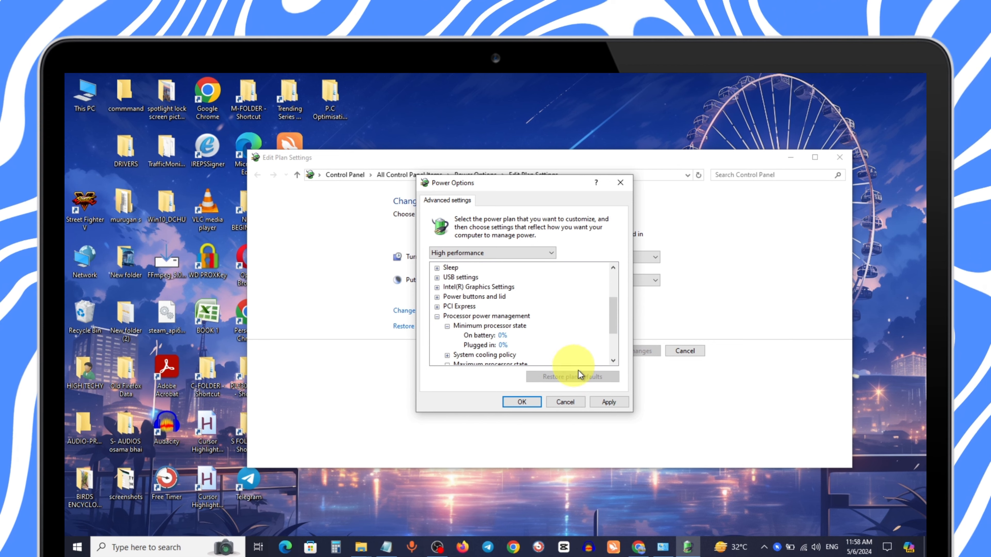
left_click(608, 403)
left_click(521, 402)
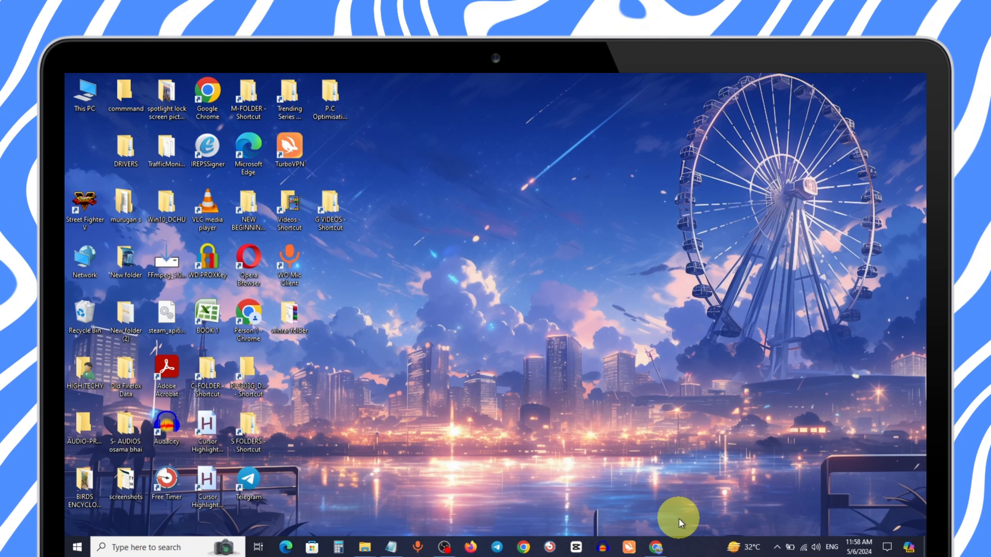
- Open Task Manager's list of startup apps and examine the available actions for Phone Link
right_click(681, 548)
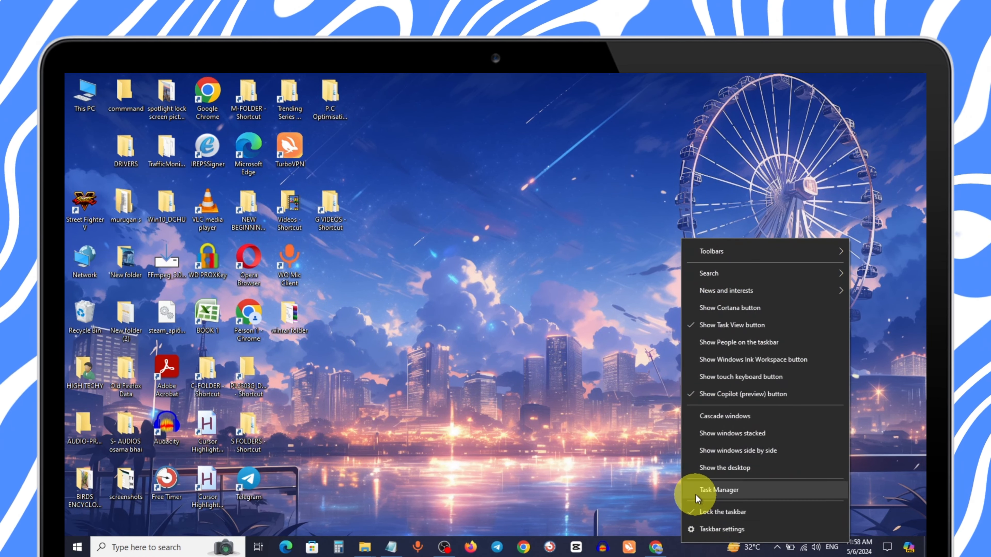
left_click(695, 492)
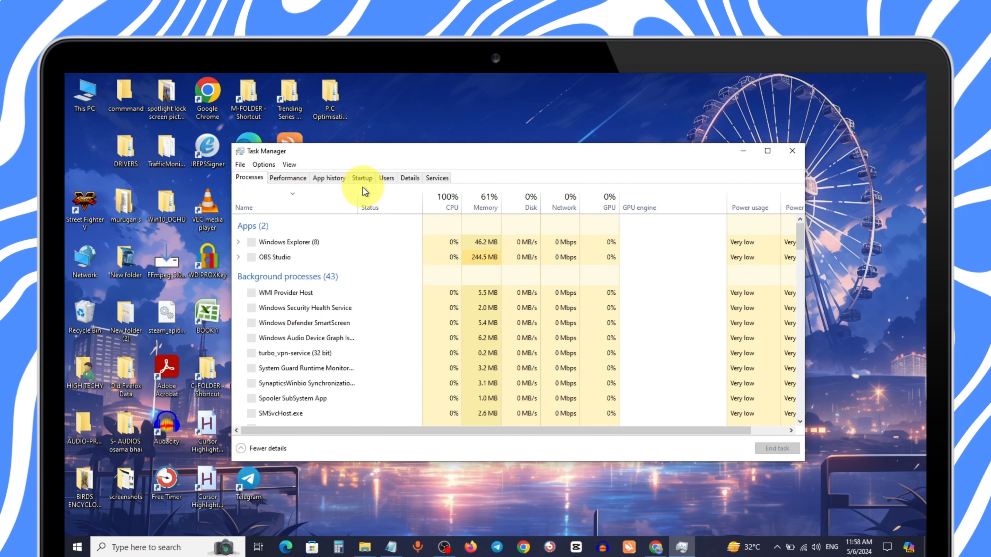
left_click(362, 177)
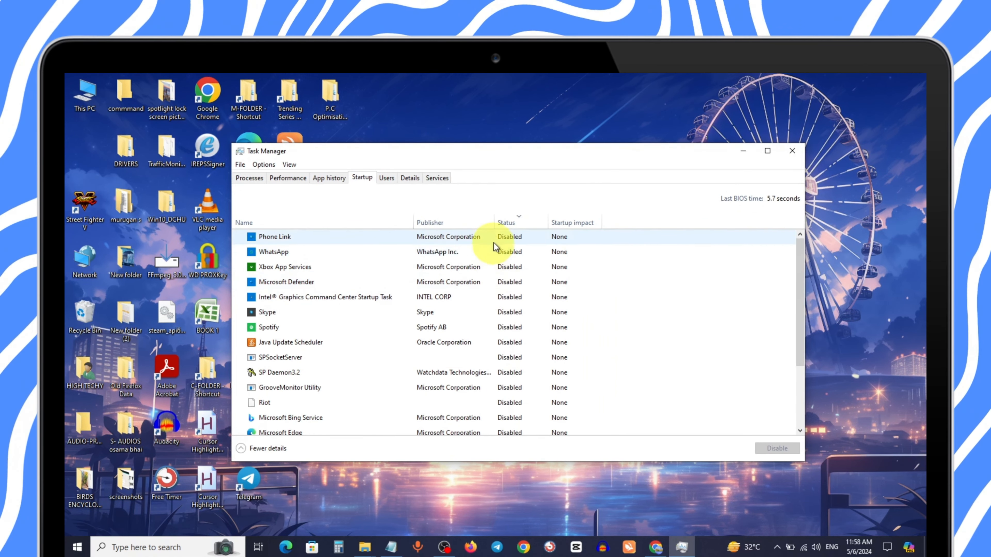
right_click(490, 236)
left_click(475, 237)
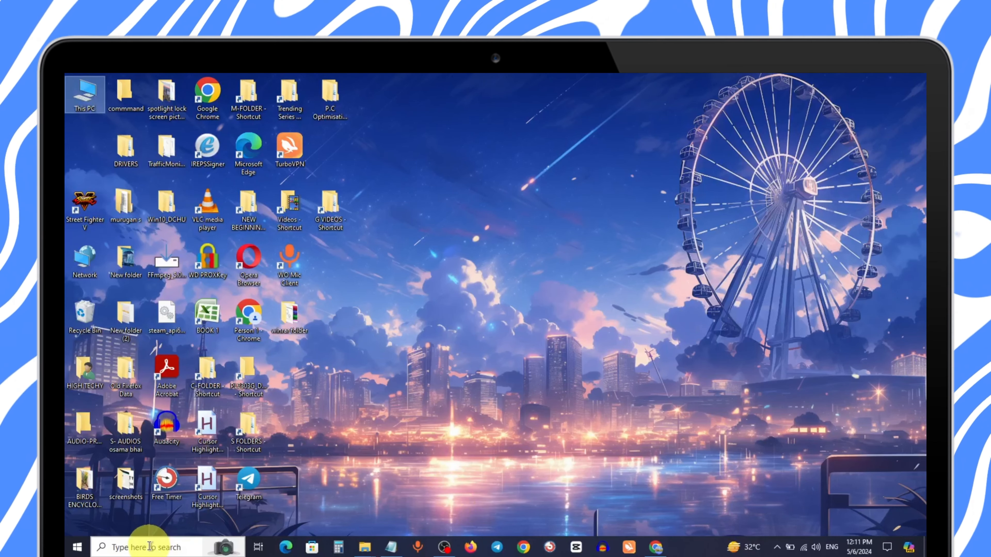
- Find Command Prompt through Windows search, run it as administrator, and reposition its window on the desktop
left_click(150, 548)
type("cmd")
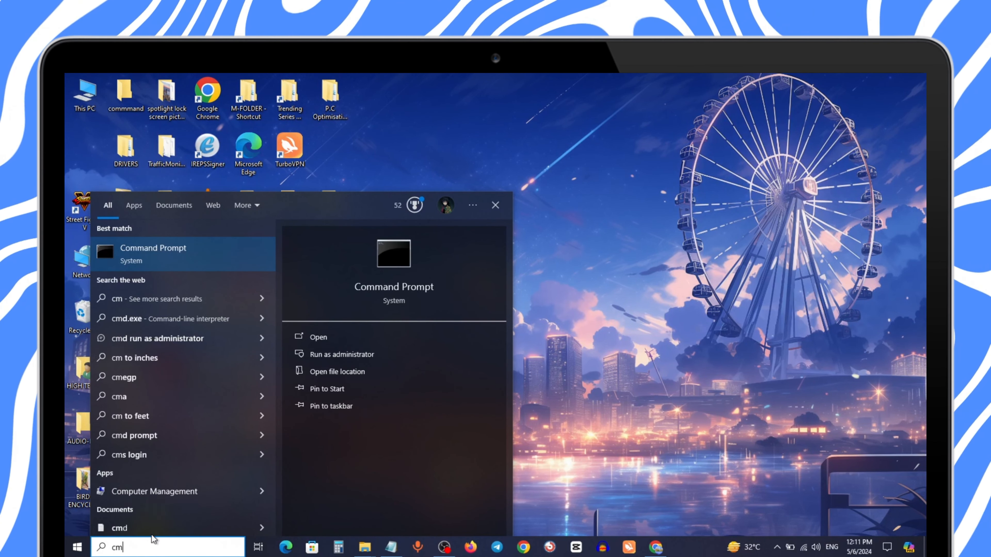
right_click(194, 246)
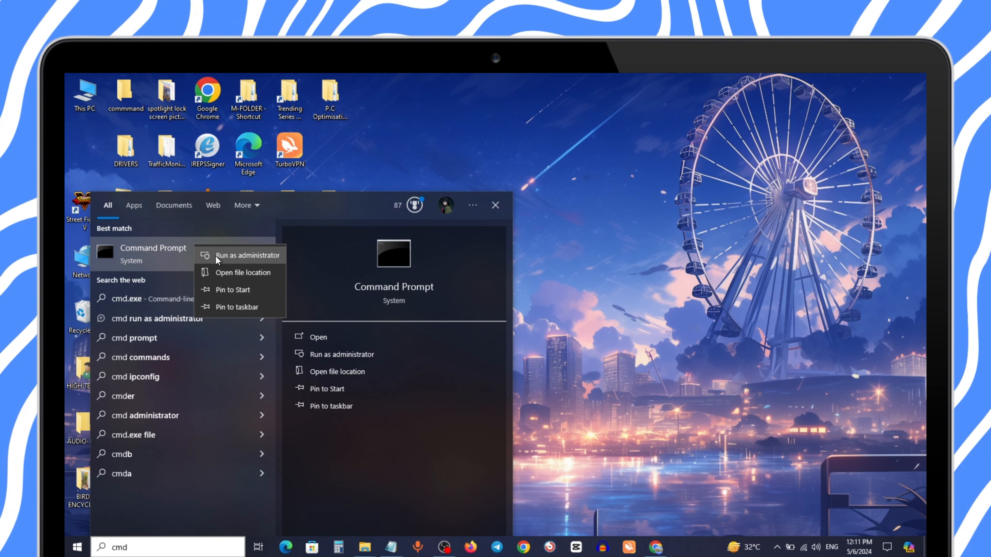
left_click(217, 256)
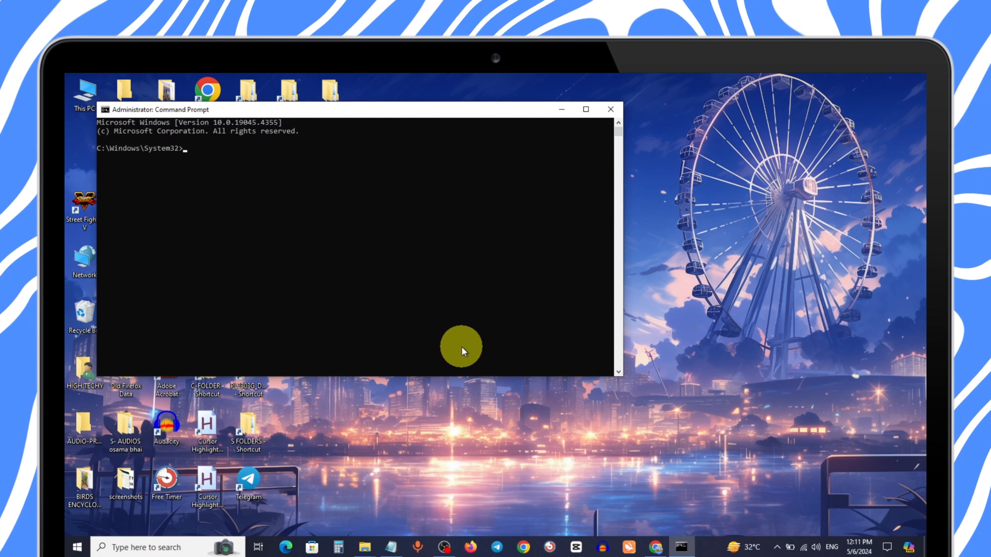
left_click_drag(500, 110, 654, 125)
- Run the command chkdsk c: /f noted in Notepad at the Command Prompt and agree to schedule the disk check for the next restart
left_click(390, 547)
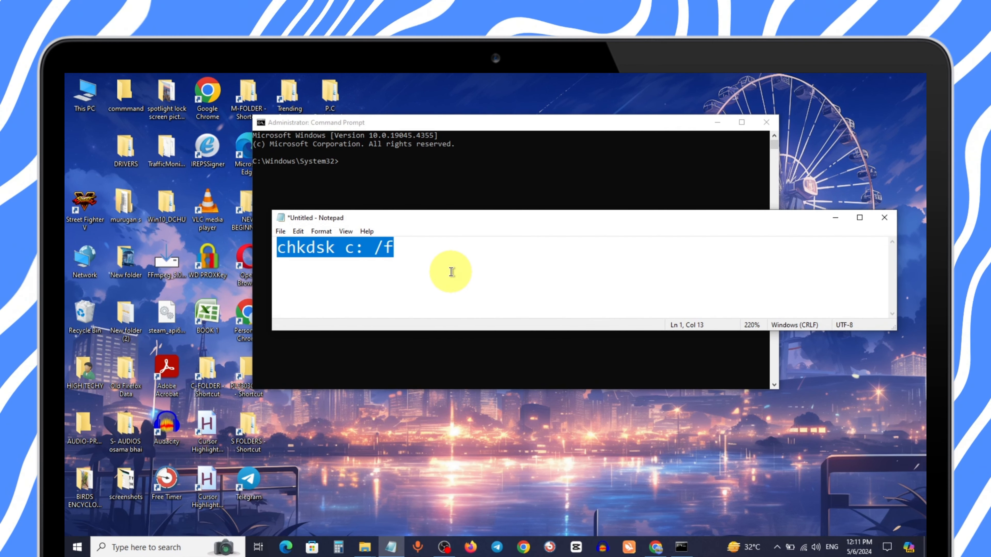
left_click(577, 189)
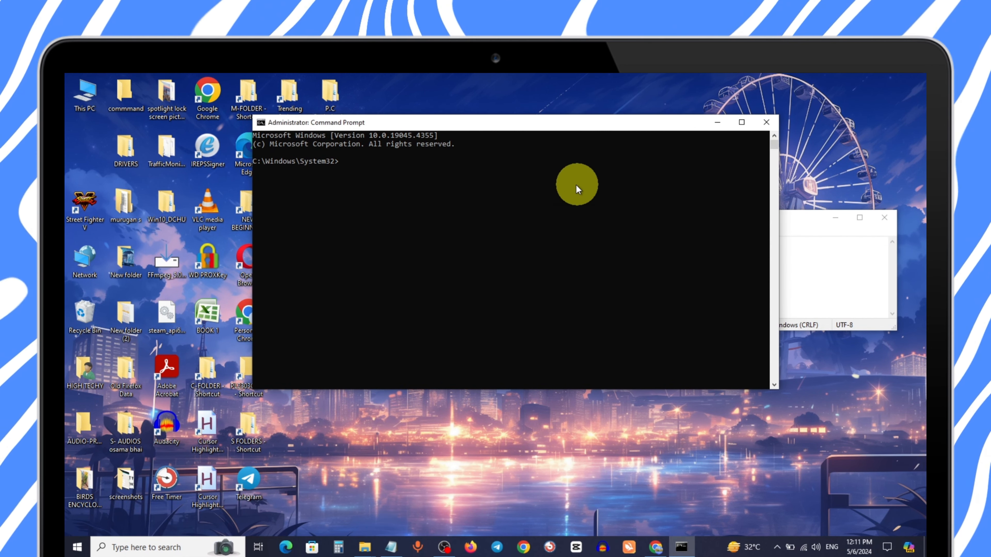
type("chkdsk c: /f")
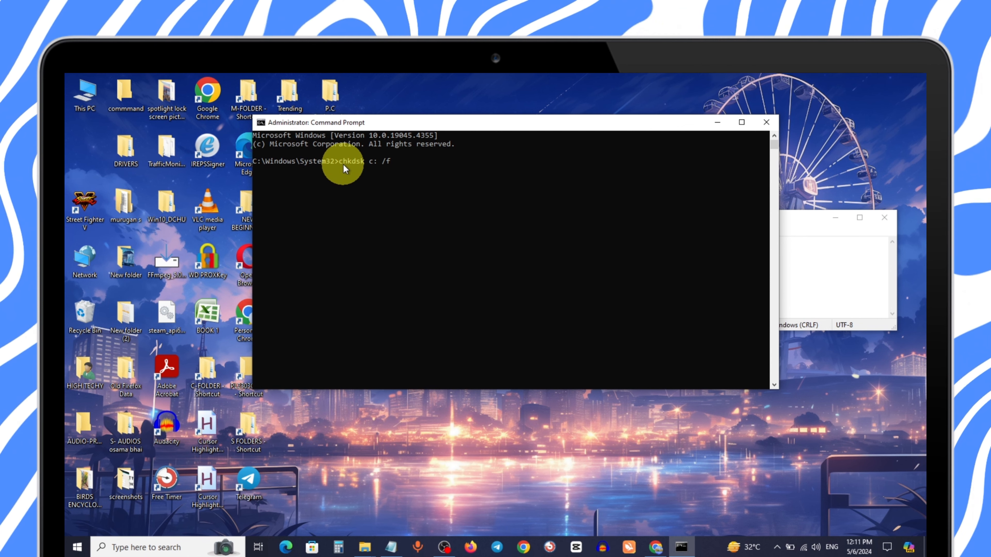
key("Return")
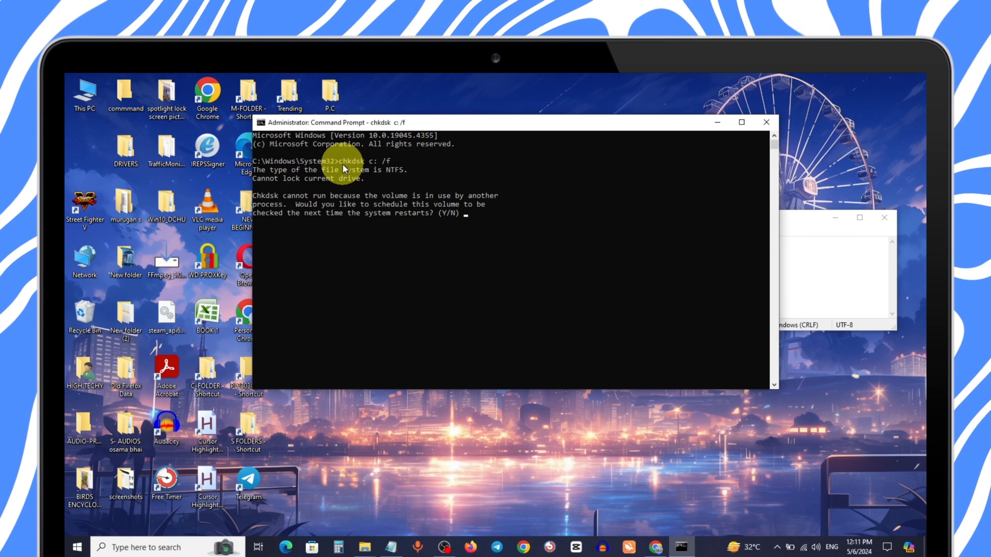
type("y")
key("Return")
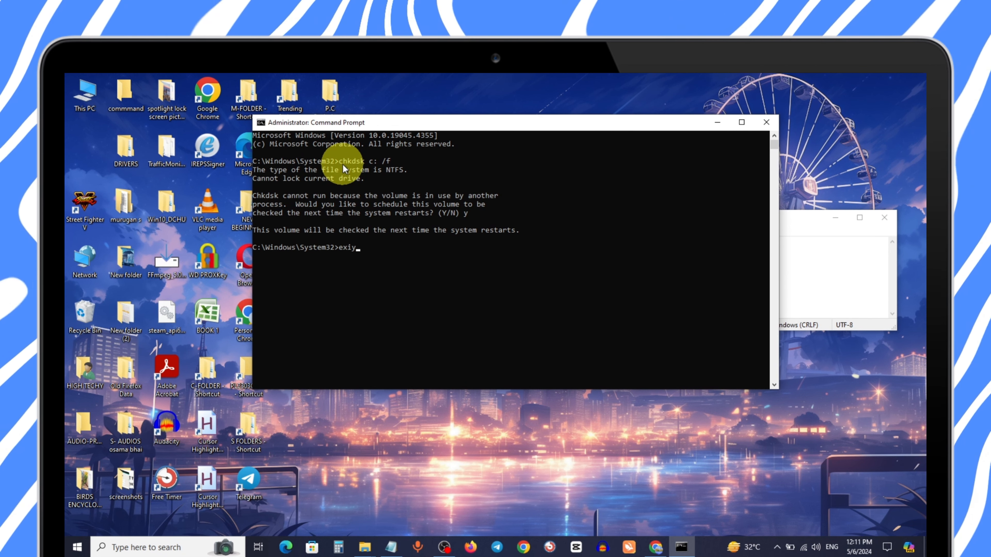
- Exit Command Prompt and close the untitled Notepad file without saving it
type("exit")
key("Return")
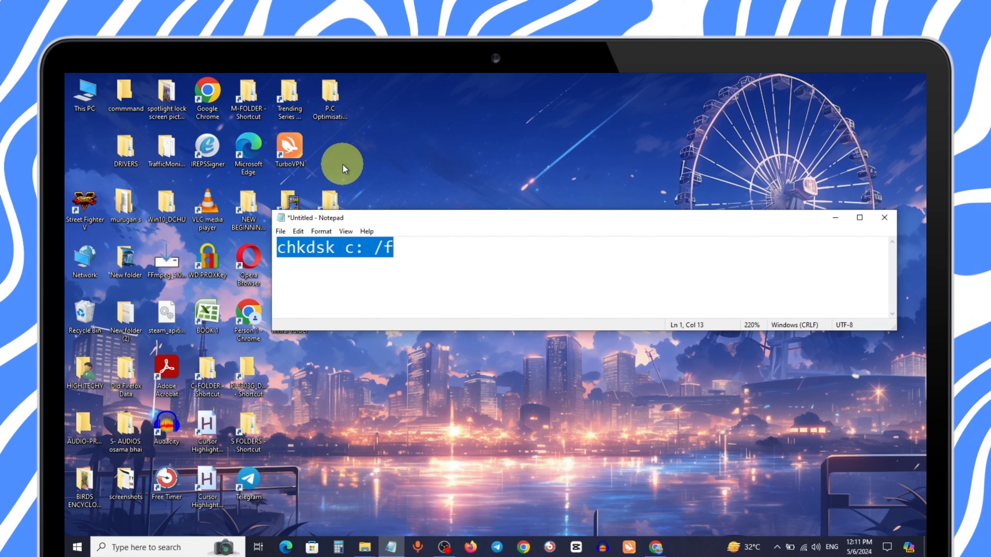
left_click(885, 220)
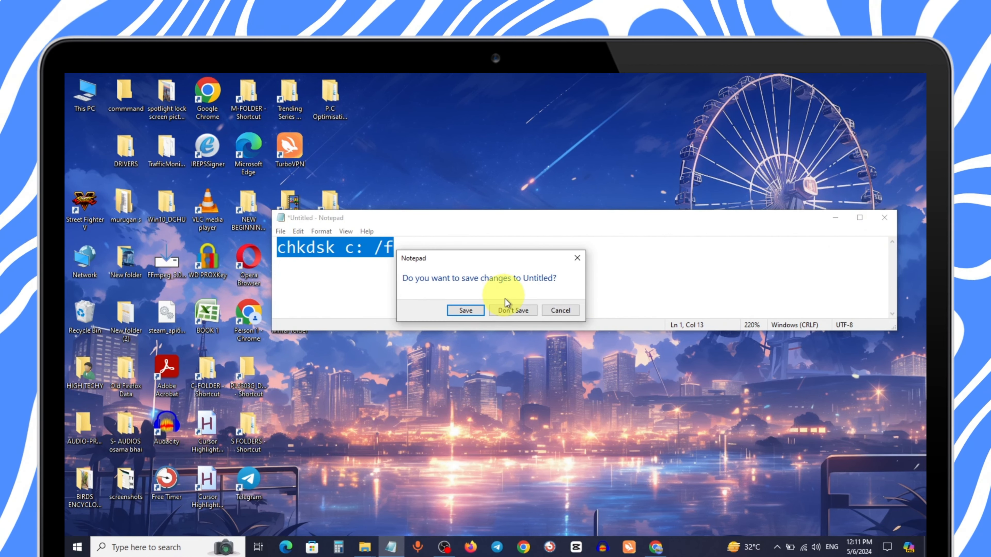
left_click(511, 310)
- Bring up the computer's power options
left_click(70, 549)
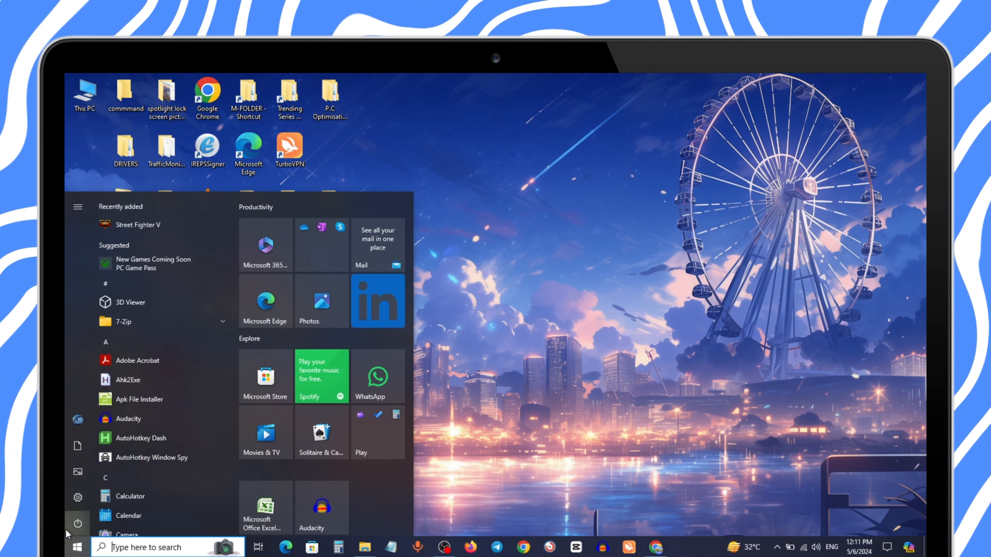
mouse_move(66, 529)
left_click(99, 522)
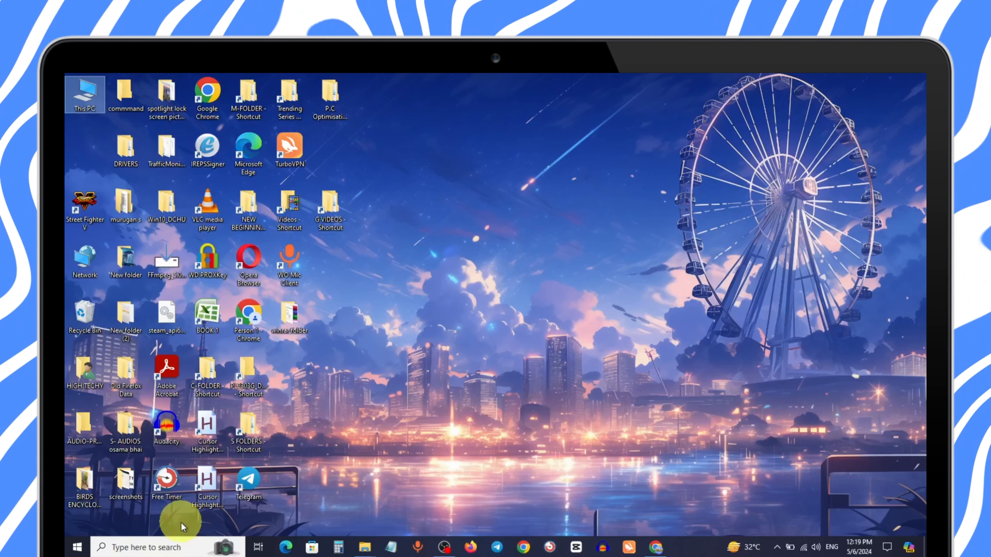
- Find Control Panel through Windows search and open its Power Options
left_click(176, 547)
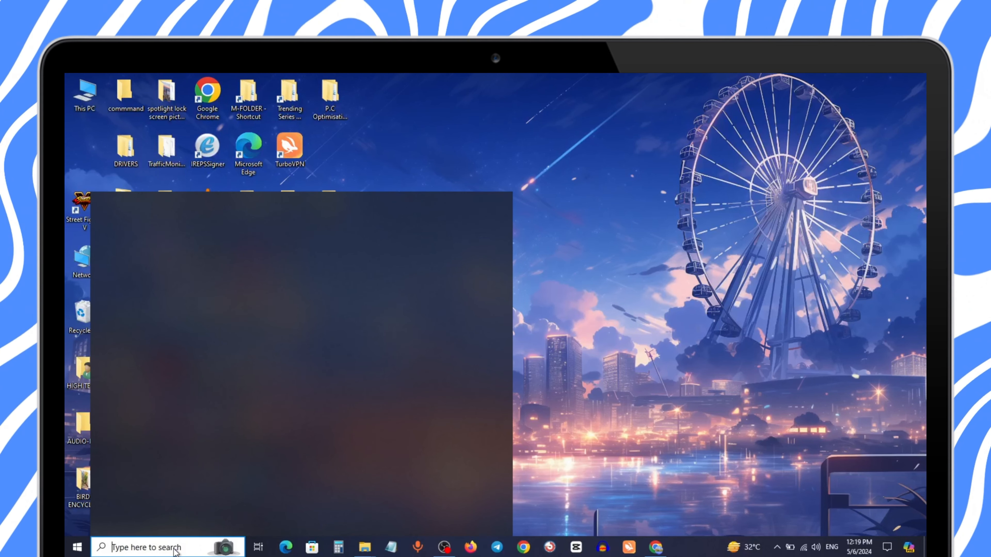
type("con")
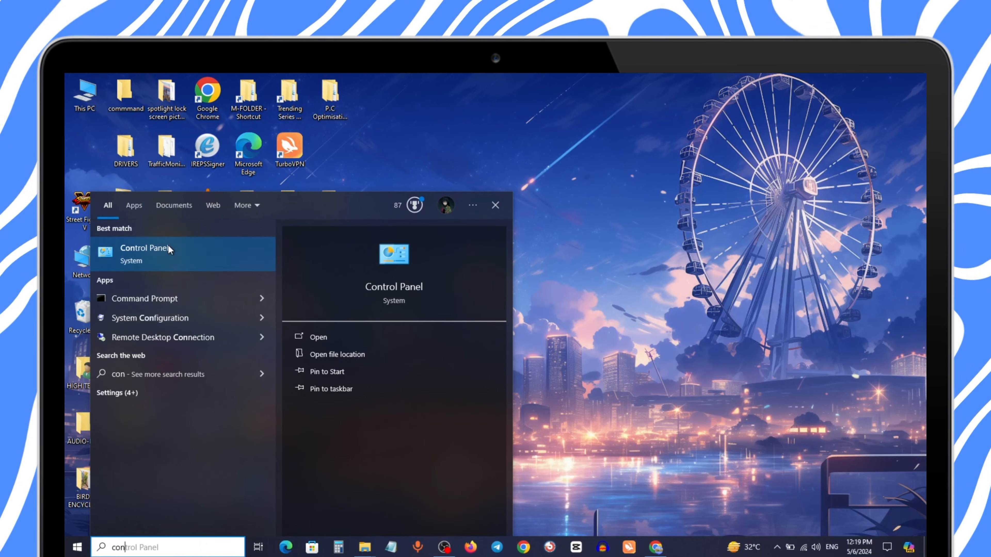
left_click(135, 256)
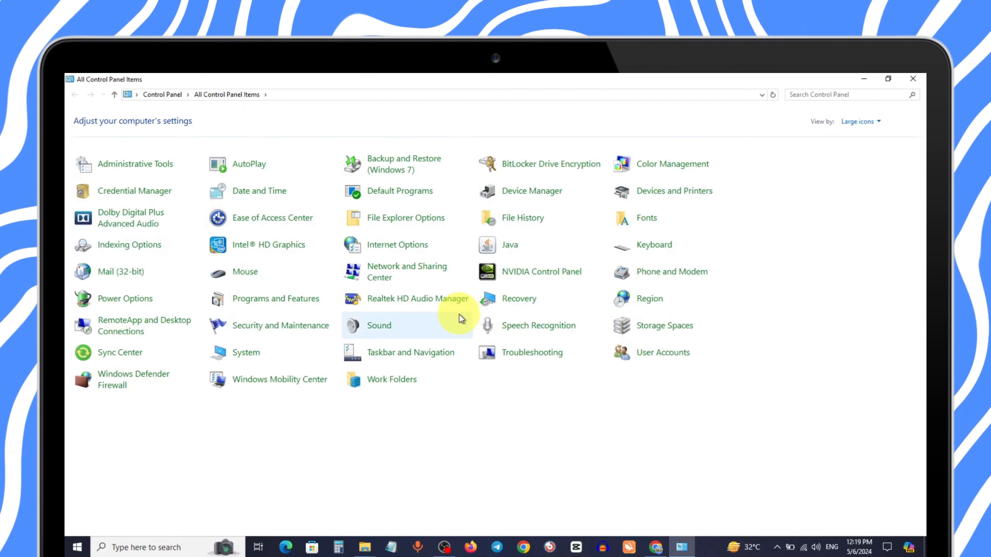
left_click(104, 300)
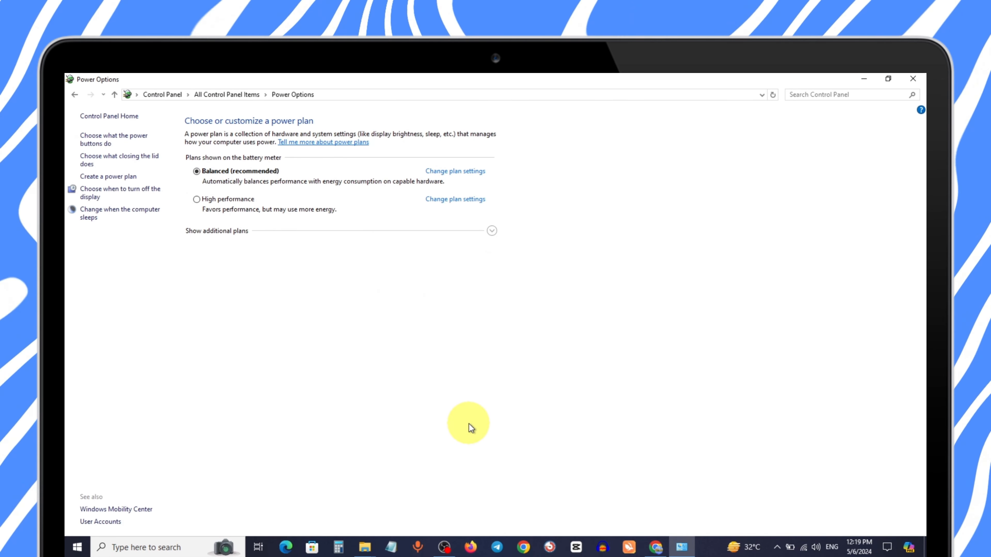
- Open the advanced power settings of the Balanced plan and reposition the dialog over the plan settings
left_click(459, 179)
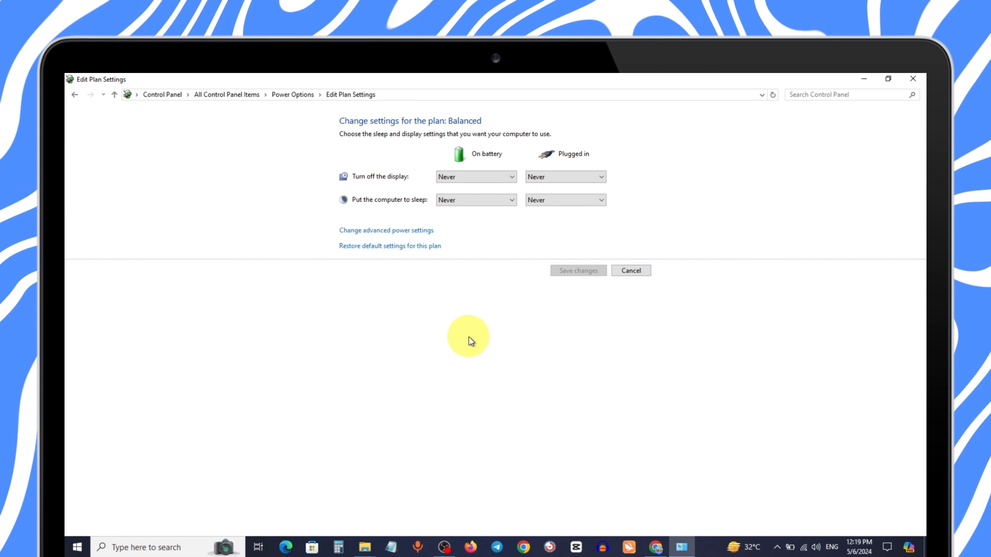
left_click(371, 234)
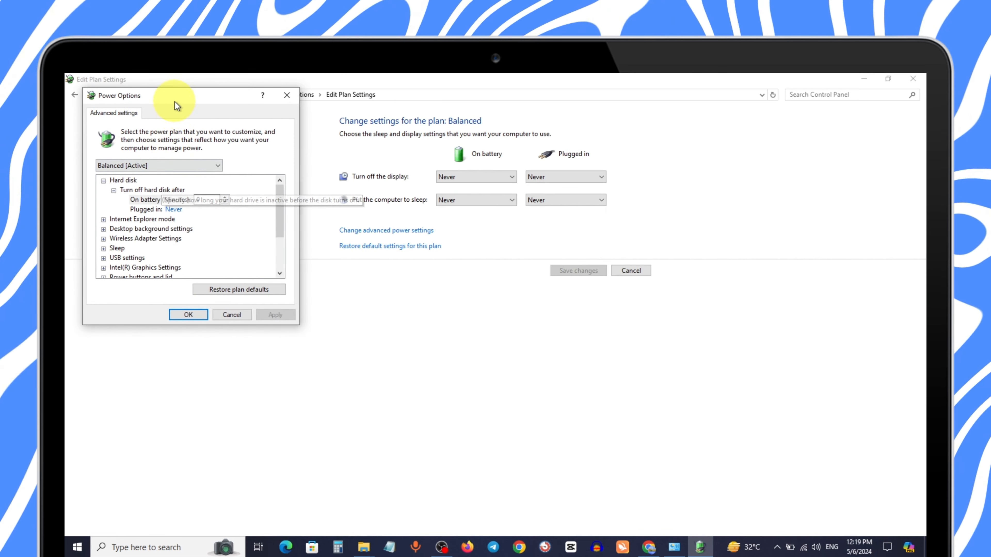
left_click_drag(175, 101, 424, 174)
- Under Processor power management, set the maximum processor state on battery to 90%
scroll(405, 340, "down", 2)
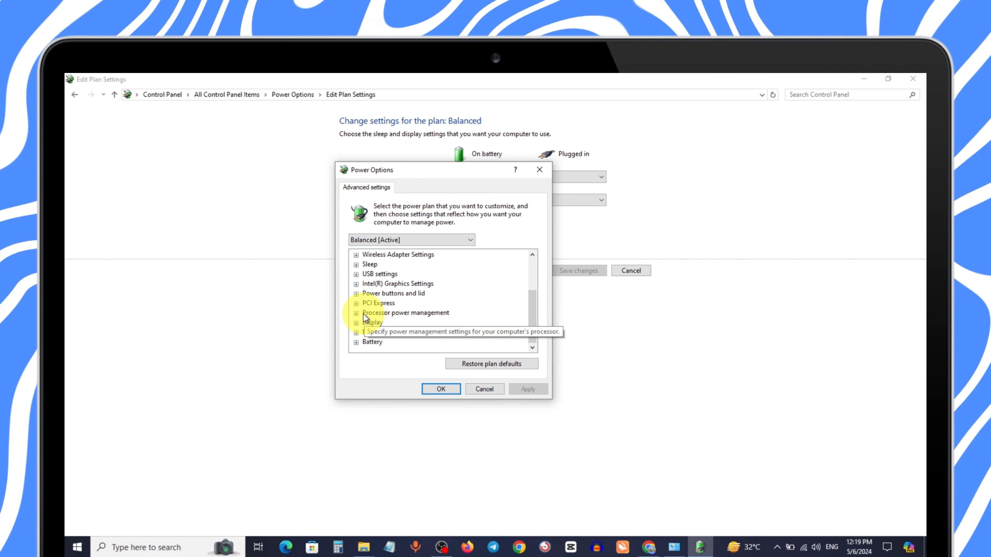
left_click(356, 314)
scroll(406, 336, "down", 1)
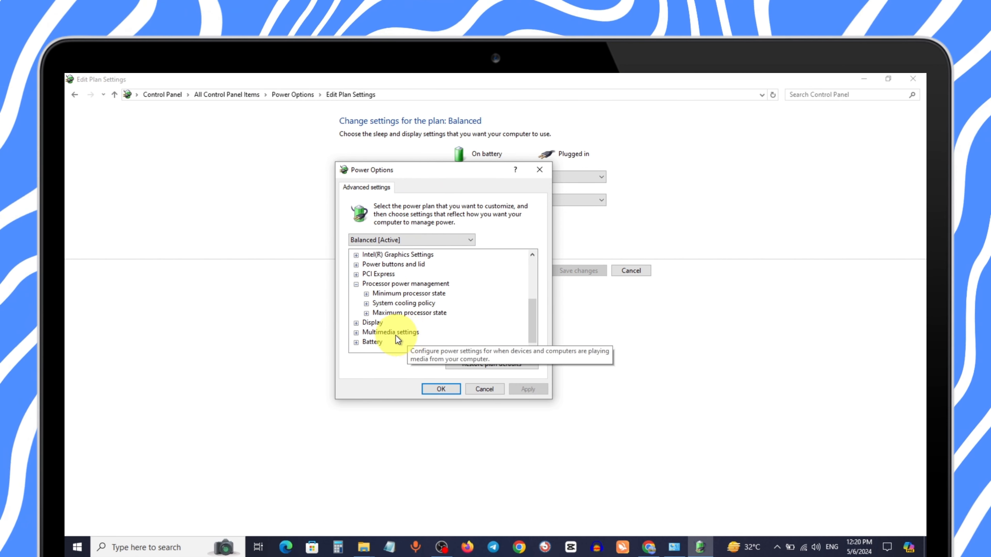
left_click(403, 314)
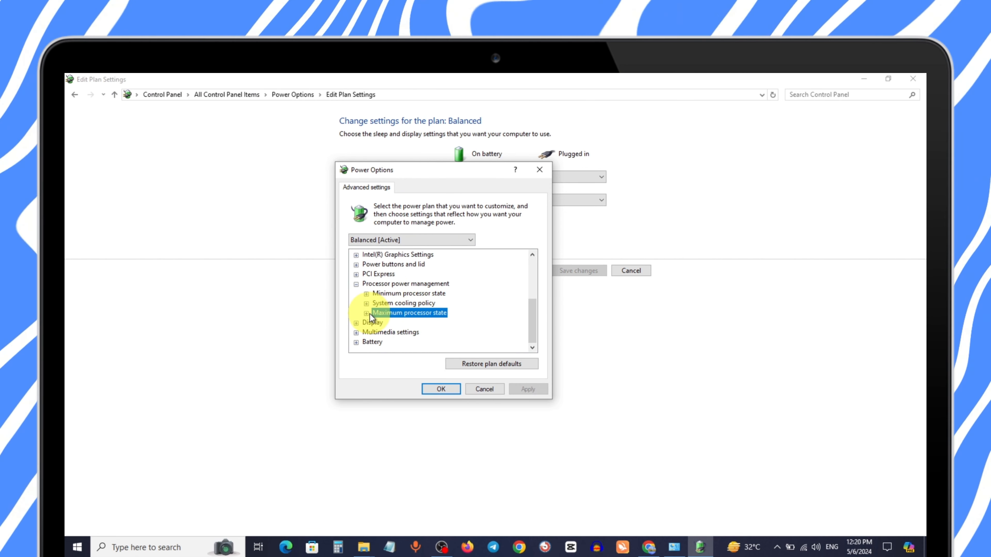
left_click(367, 313)
left_click(426, 322)
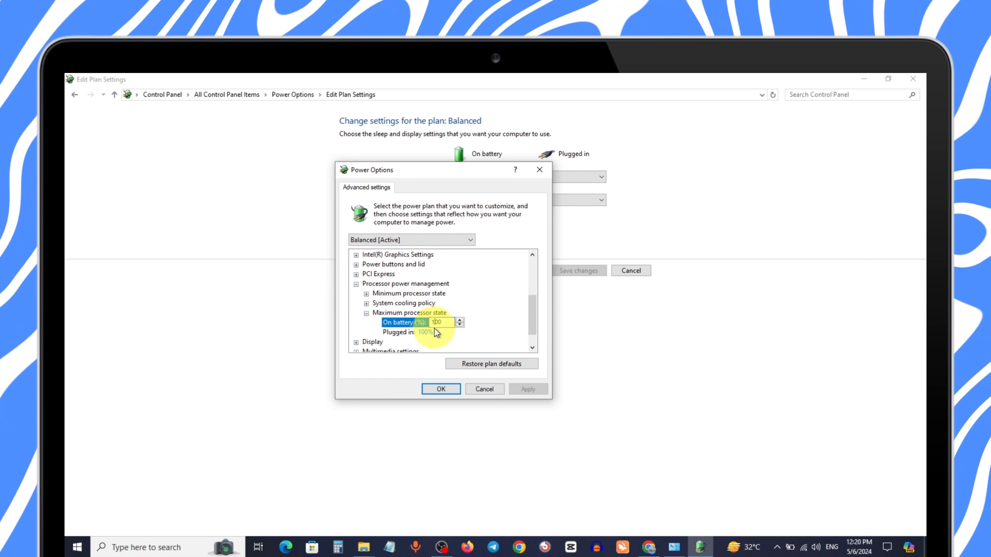
type("90")
left_click_drag(451, 323, 419, 319)
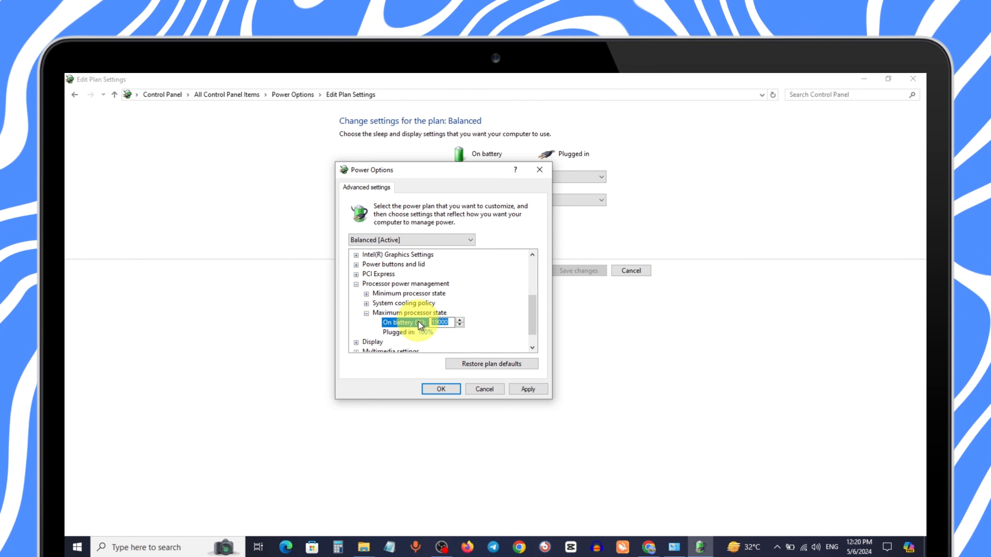
- Set the plugged-in maximum processor state to 90%, apply the change and close the advanced power settings
left_click(400, 332)
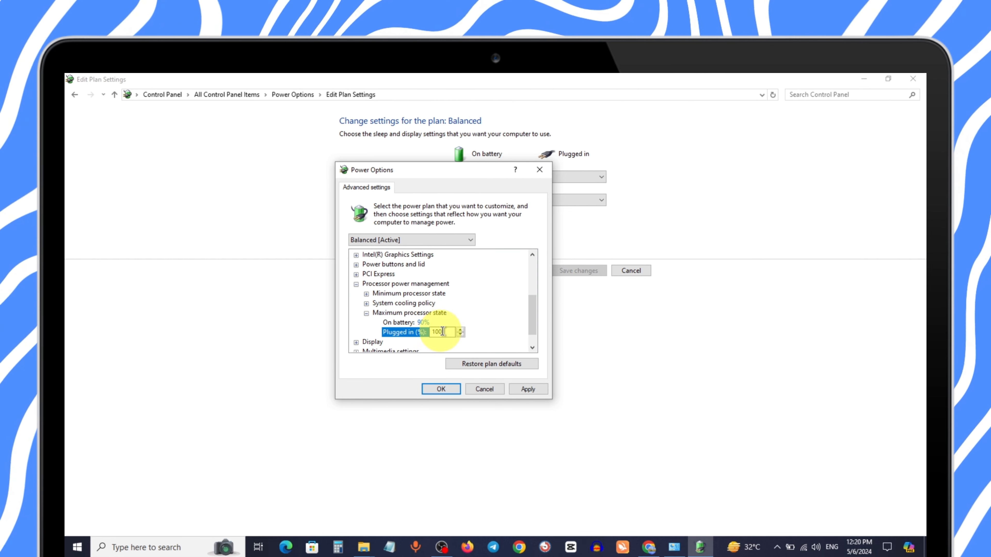
type("90")
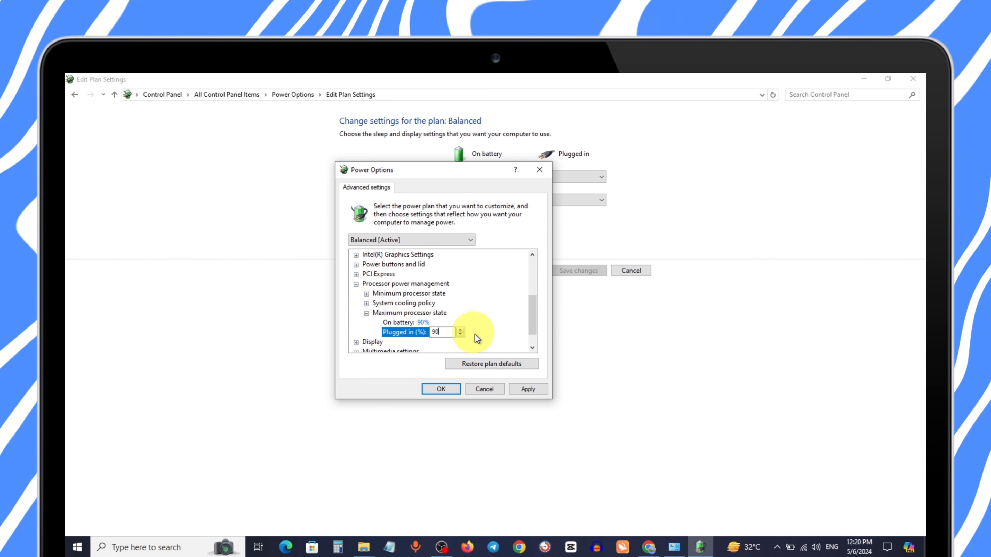
left_click(525, 390)
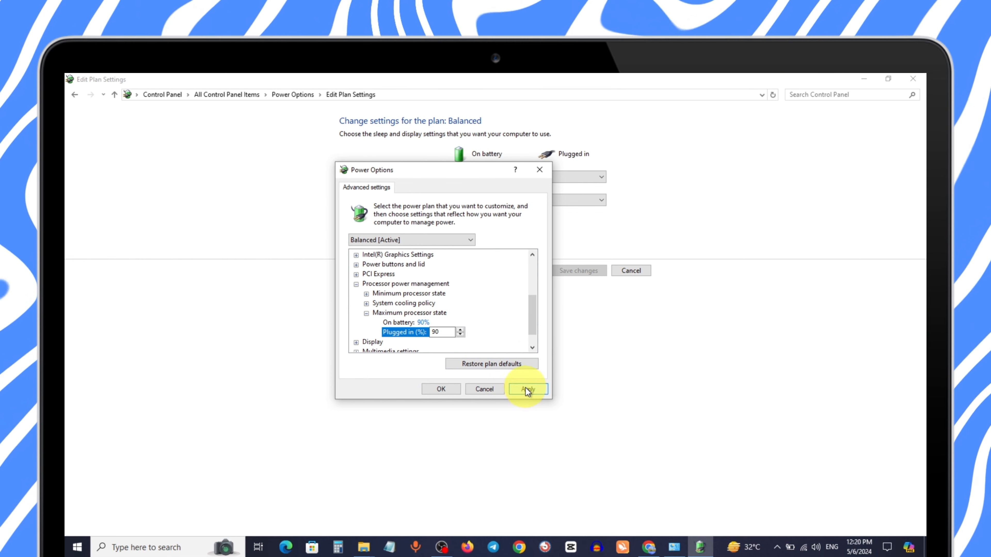
left_click(445, 388)
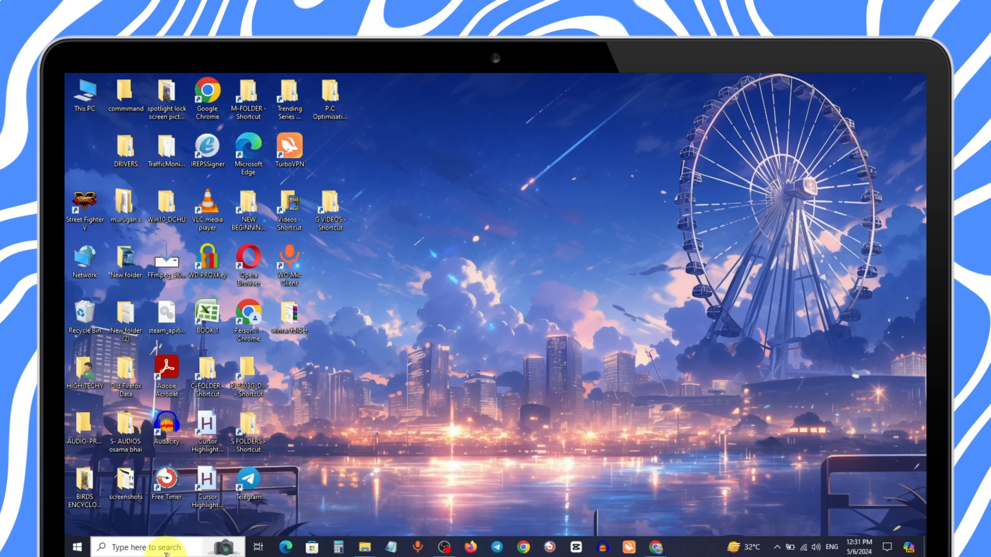
- Search Windows for "add or" to find Add or remove programs
left_click(168, 547)
type("add or")
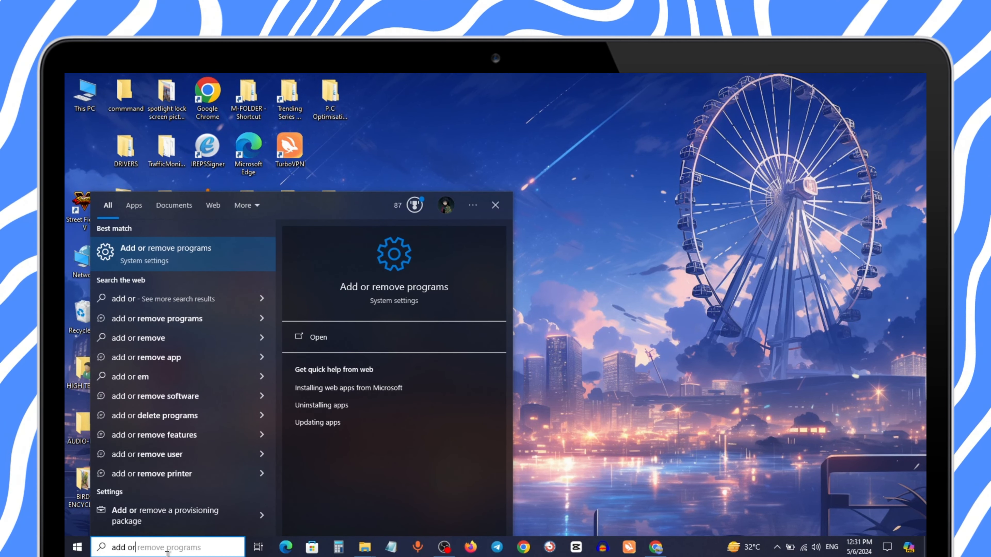